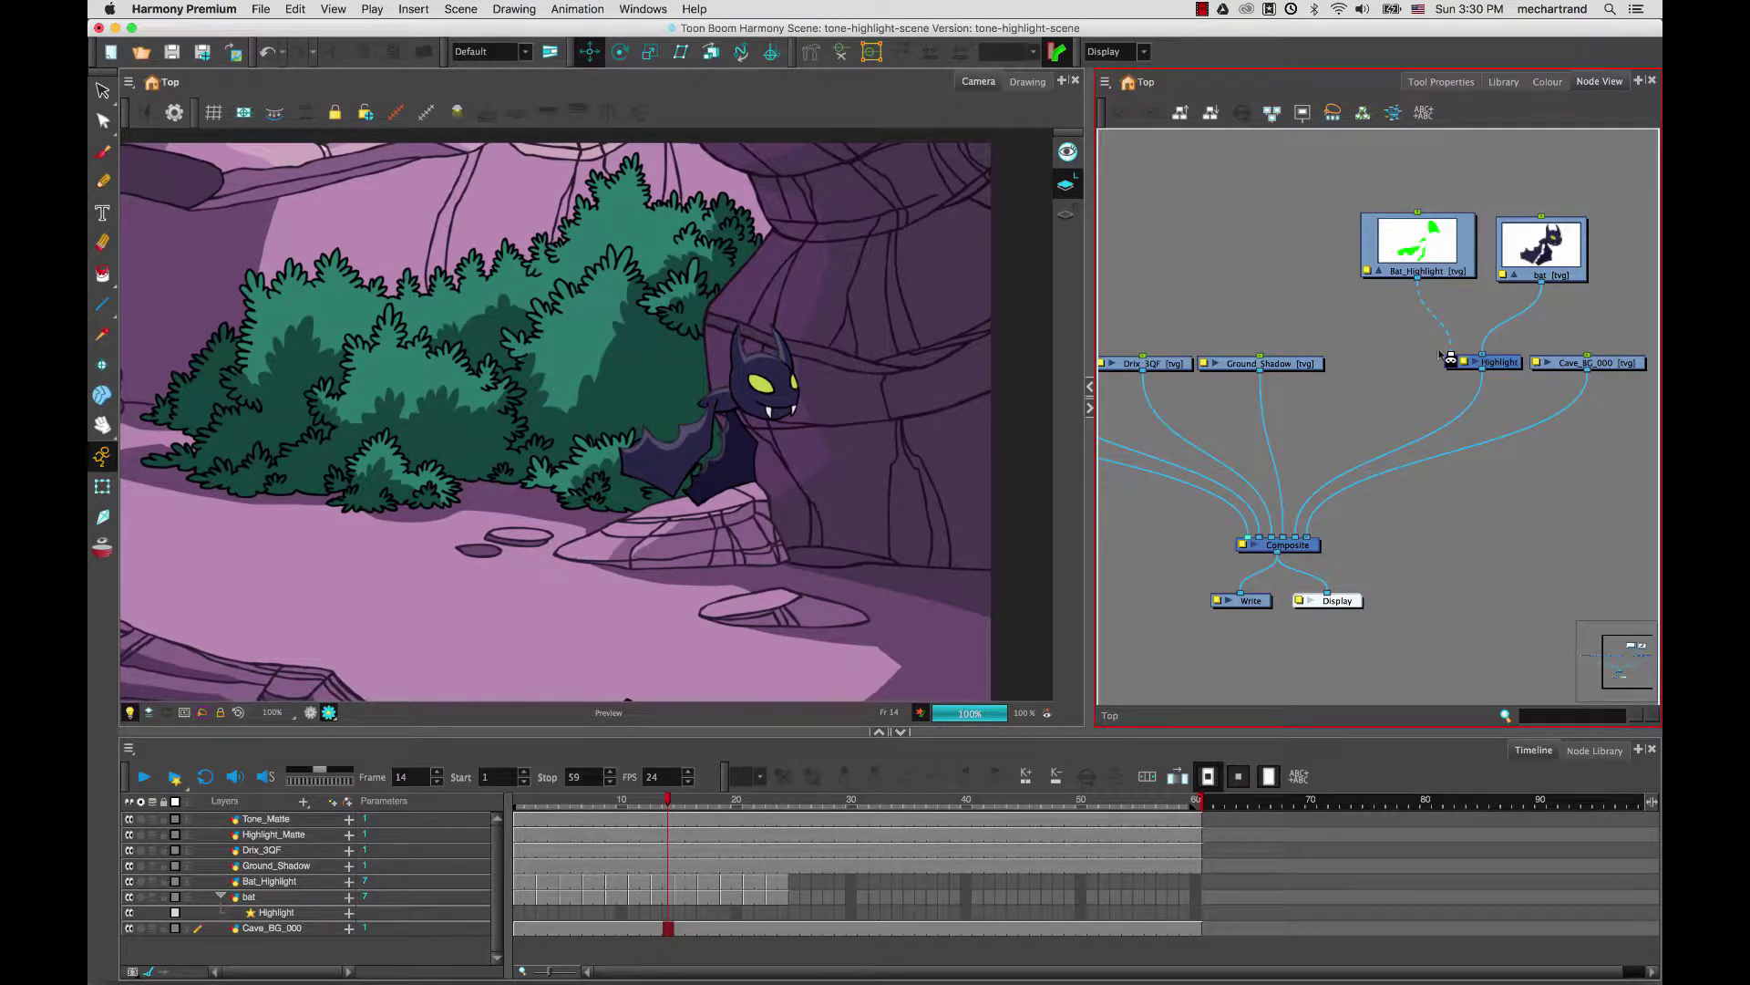
# Step: Disconnect Bat_Highlight from the Highlight effect, and add a synced vector drawing layer named Matte to the bat layer
pyautogui.moveTo(1454, 358); pyautogui.dragTo(1341, 188)
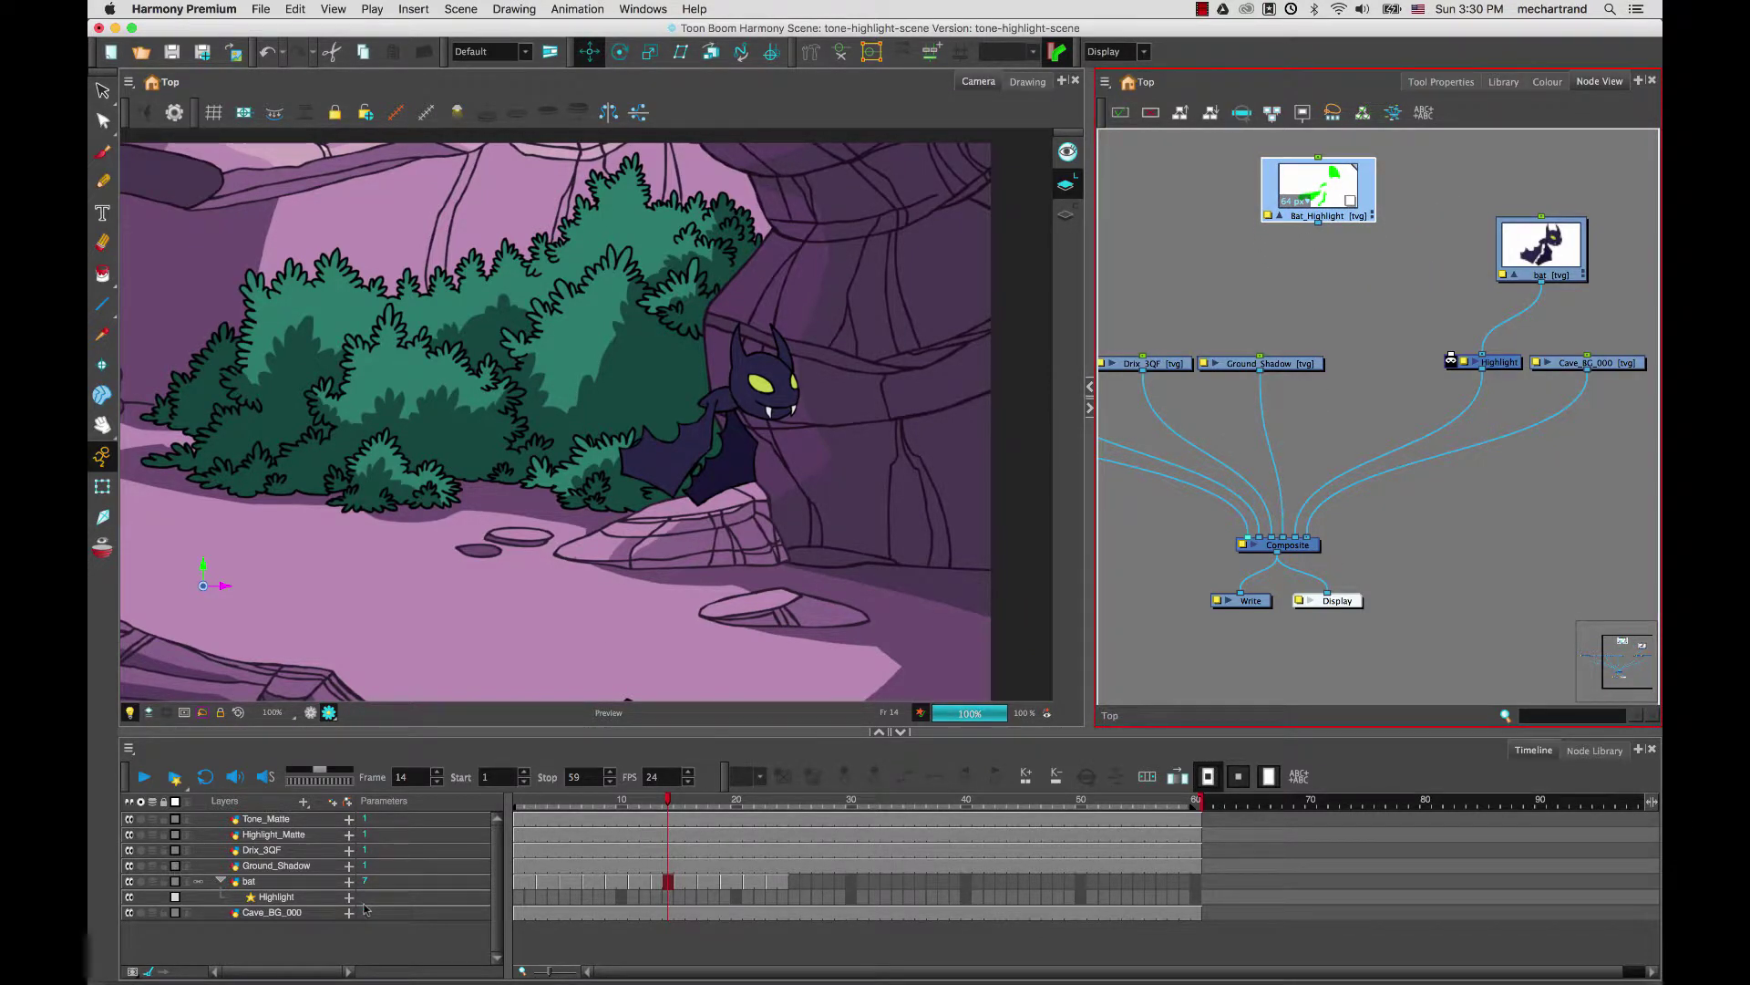
pyautogui.click(286, 885)
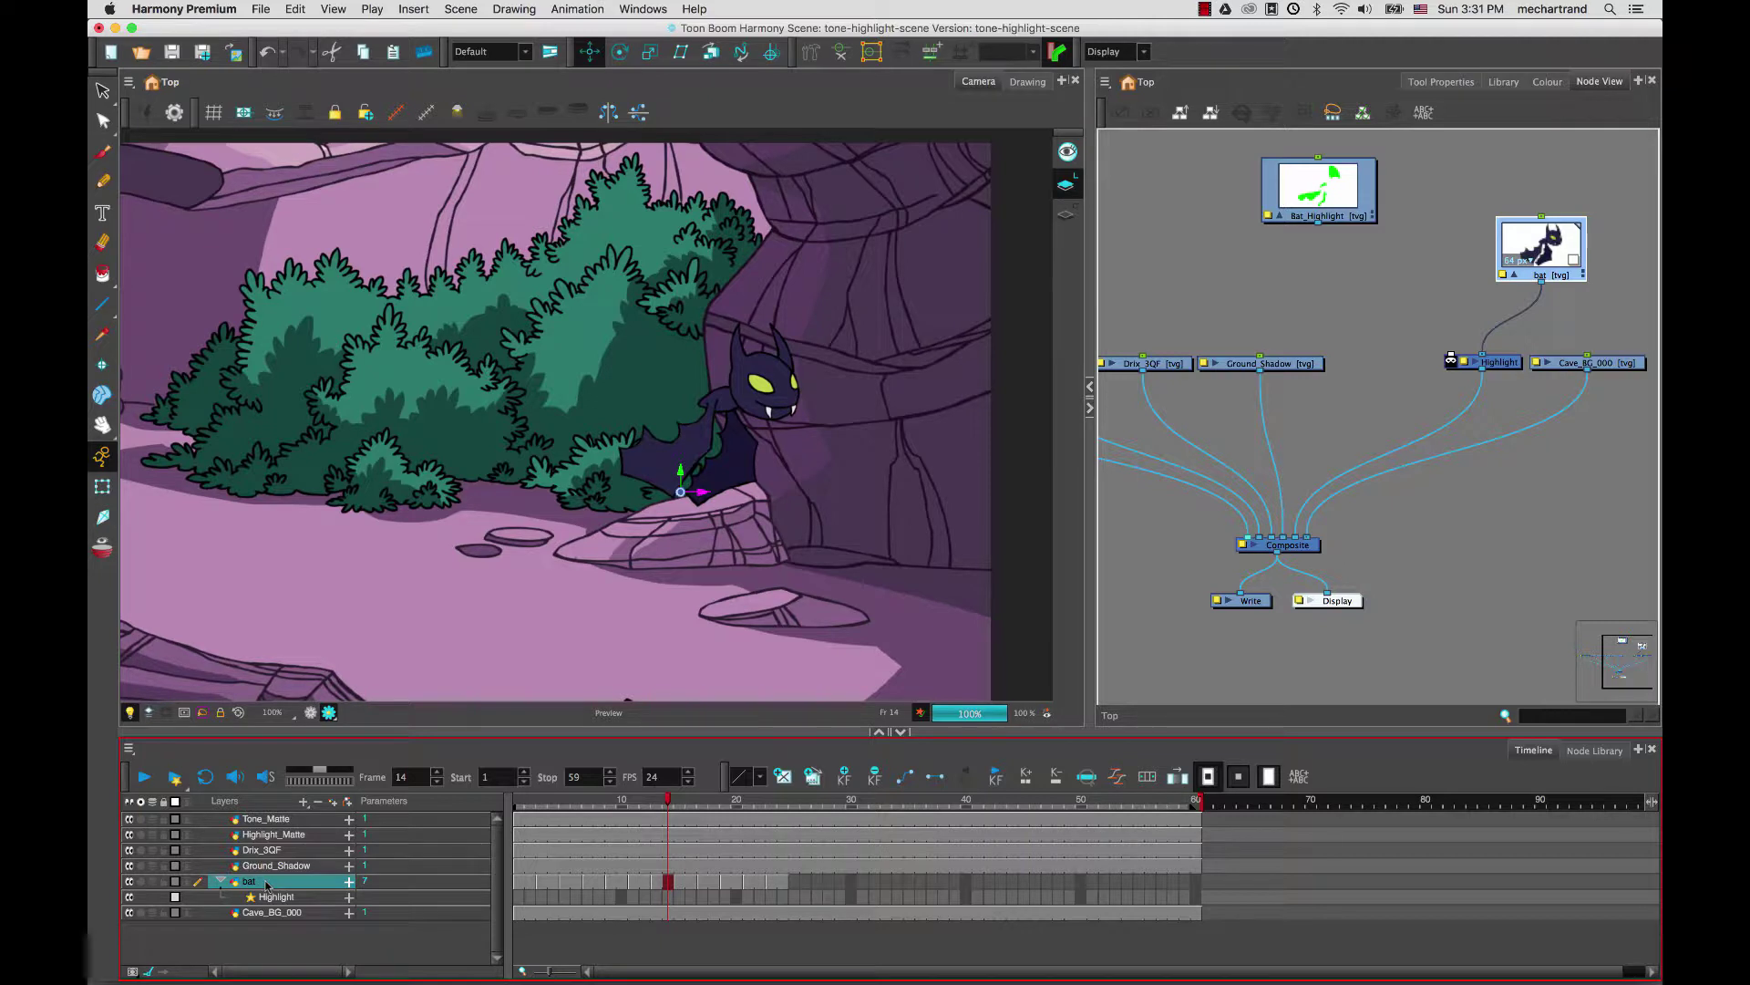
pyautogui.rightClick(266, 885)
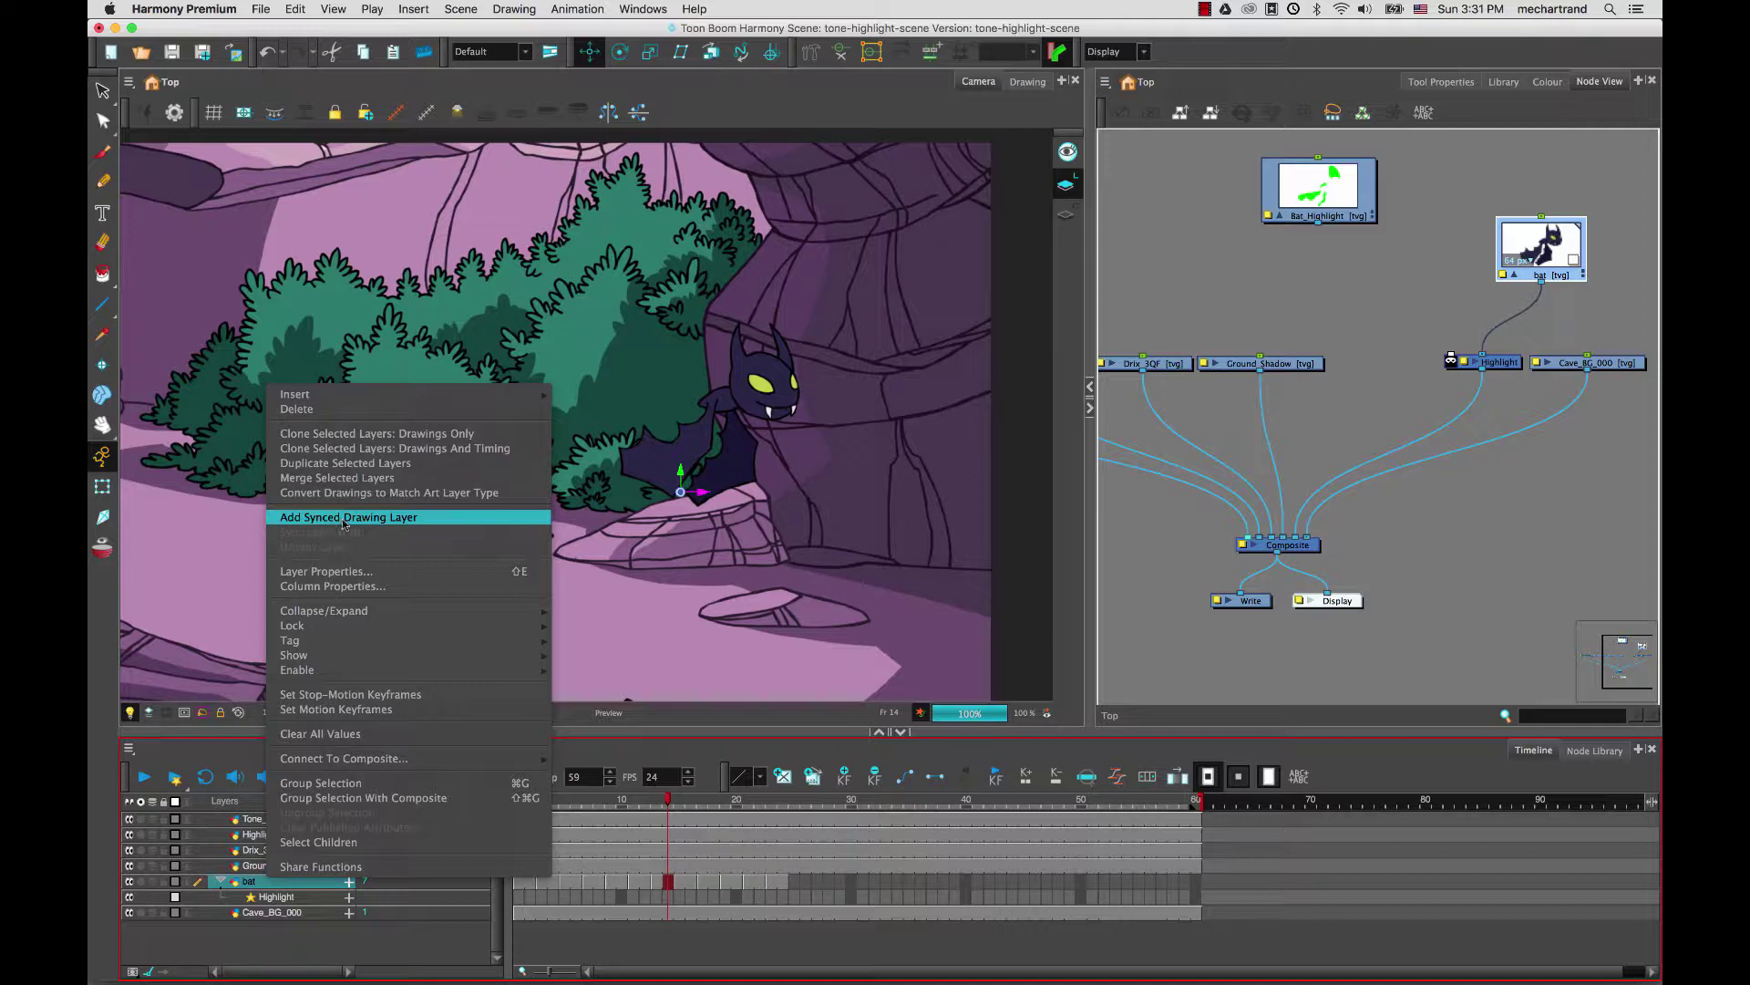
pyautogui.click(431, 517)
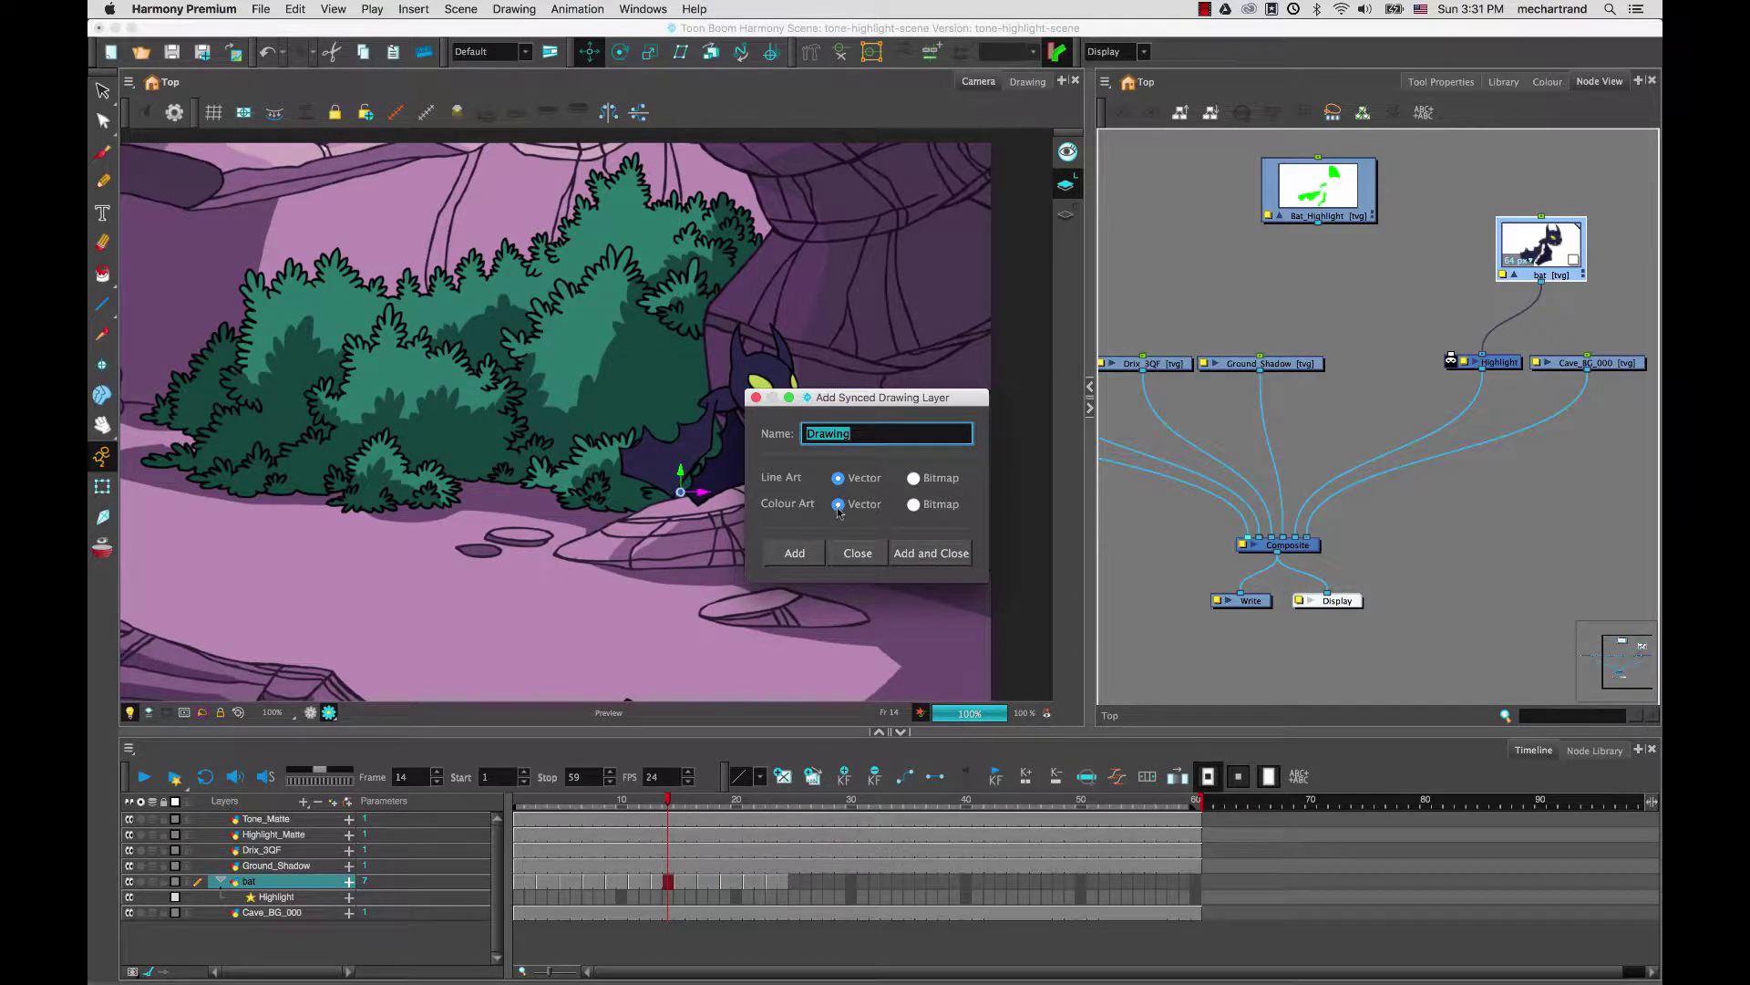
pyautogui.write('Matte')
pyautogui.click(927, 553)
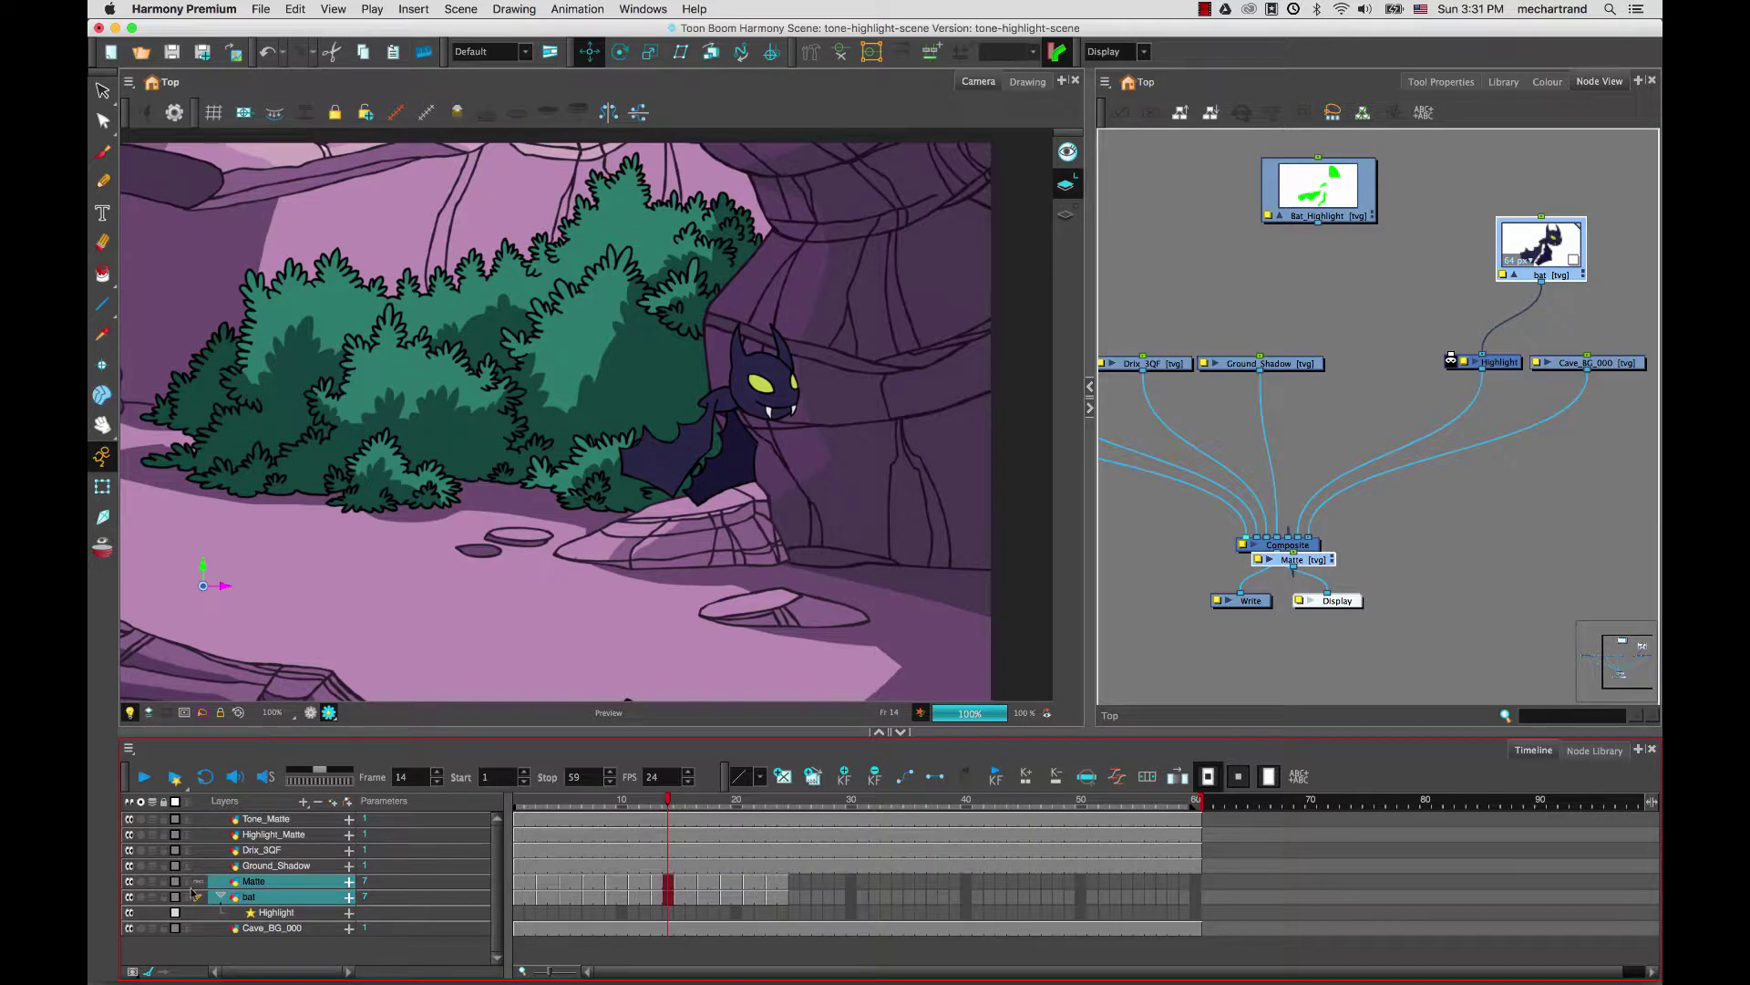
# Step: Compare the drawing exposures of the Matte and bat layers frame by frame to check their synchronisation
pyautogui.click(284, 886)
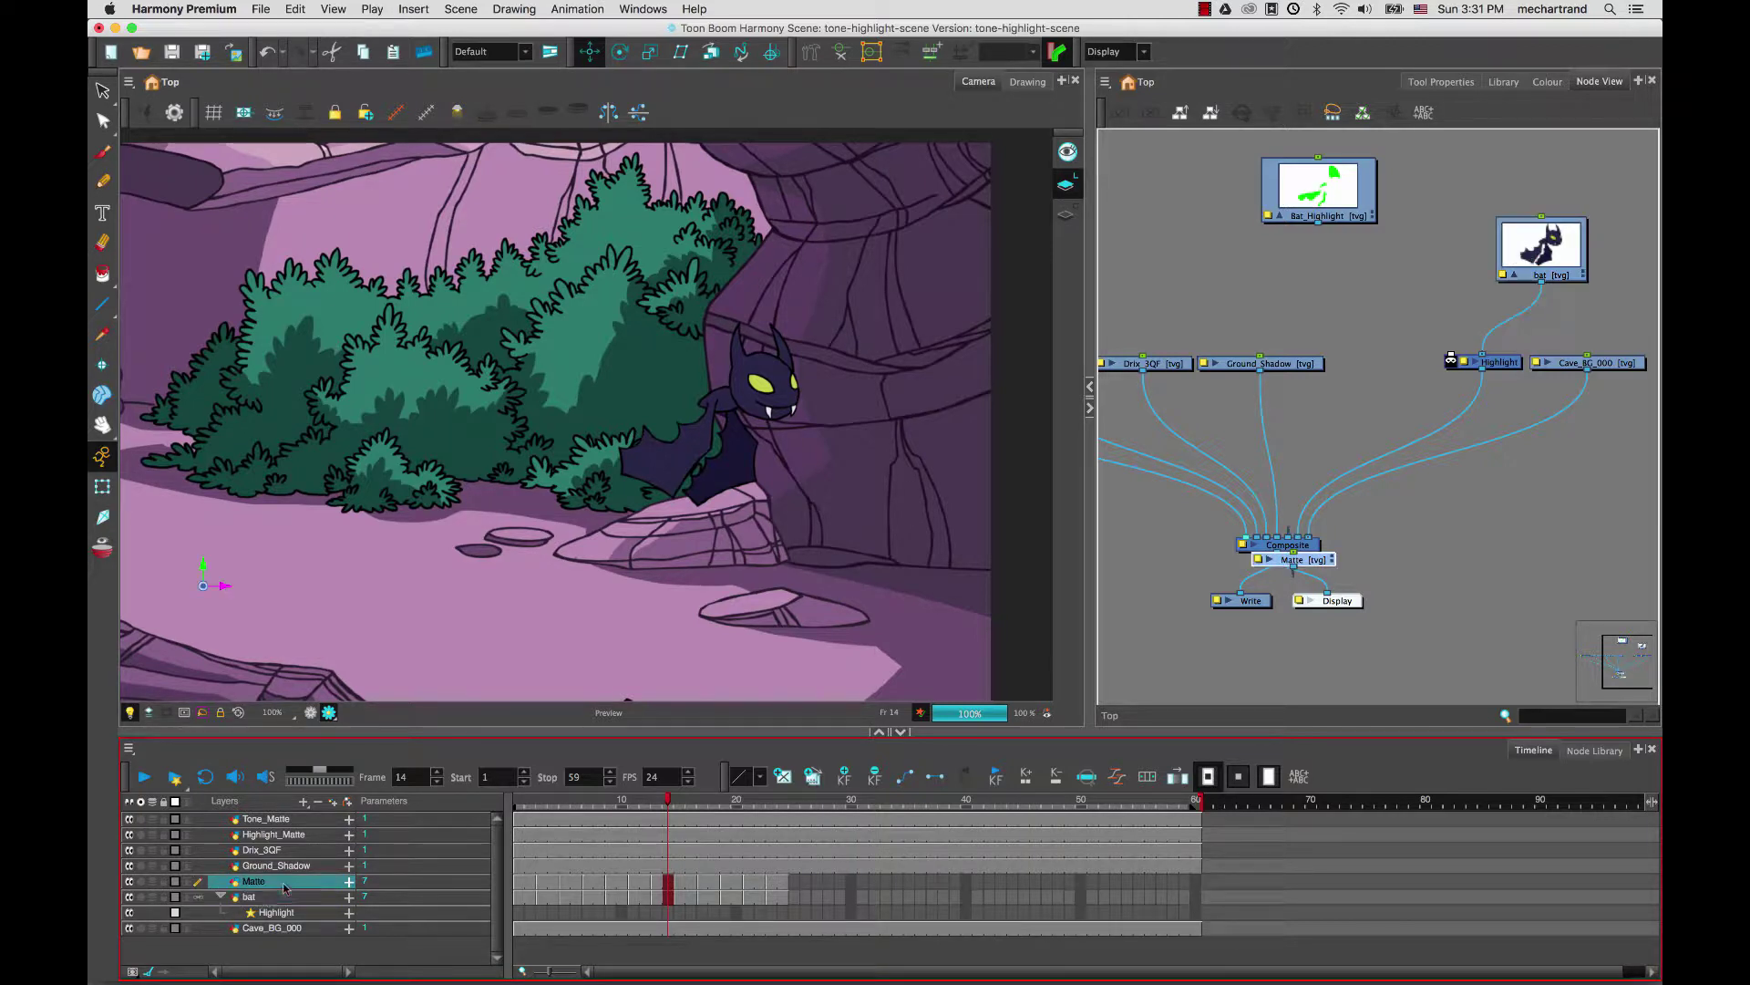
pyautogui.click(283, 897)
pyautogui.click(278, 883)
pyautogui.click(282, 897)
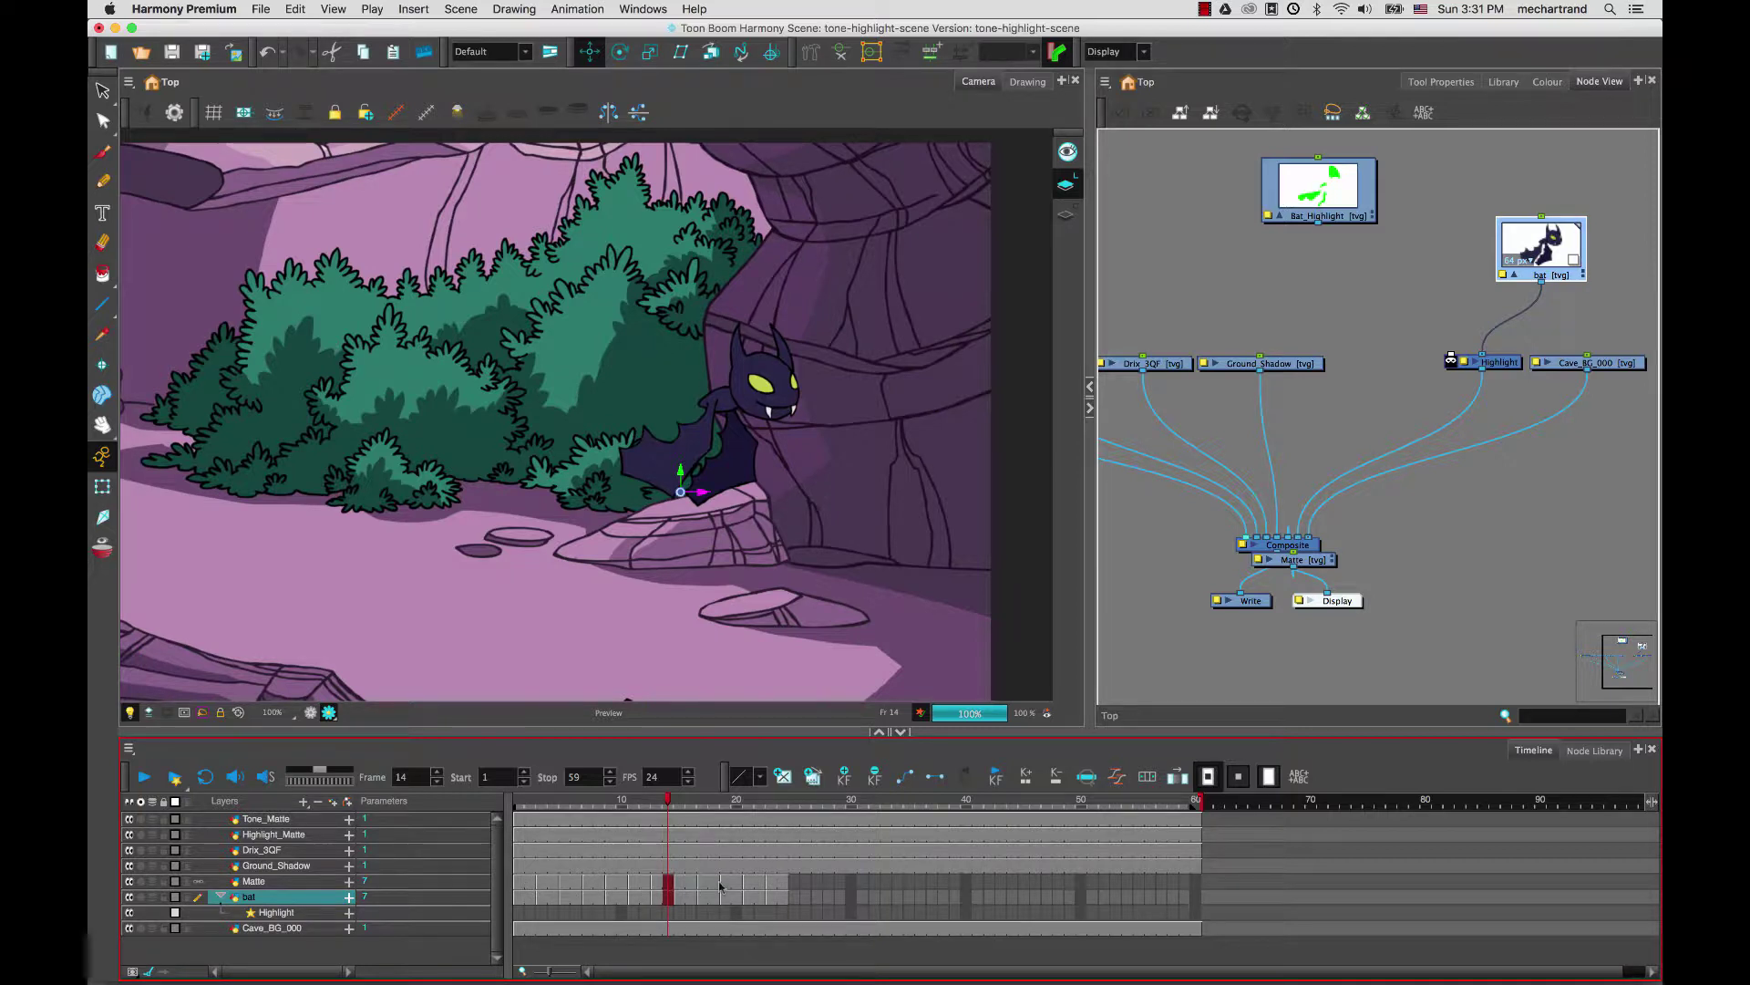
pyautogui.click(312, 884)
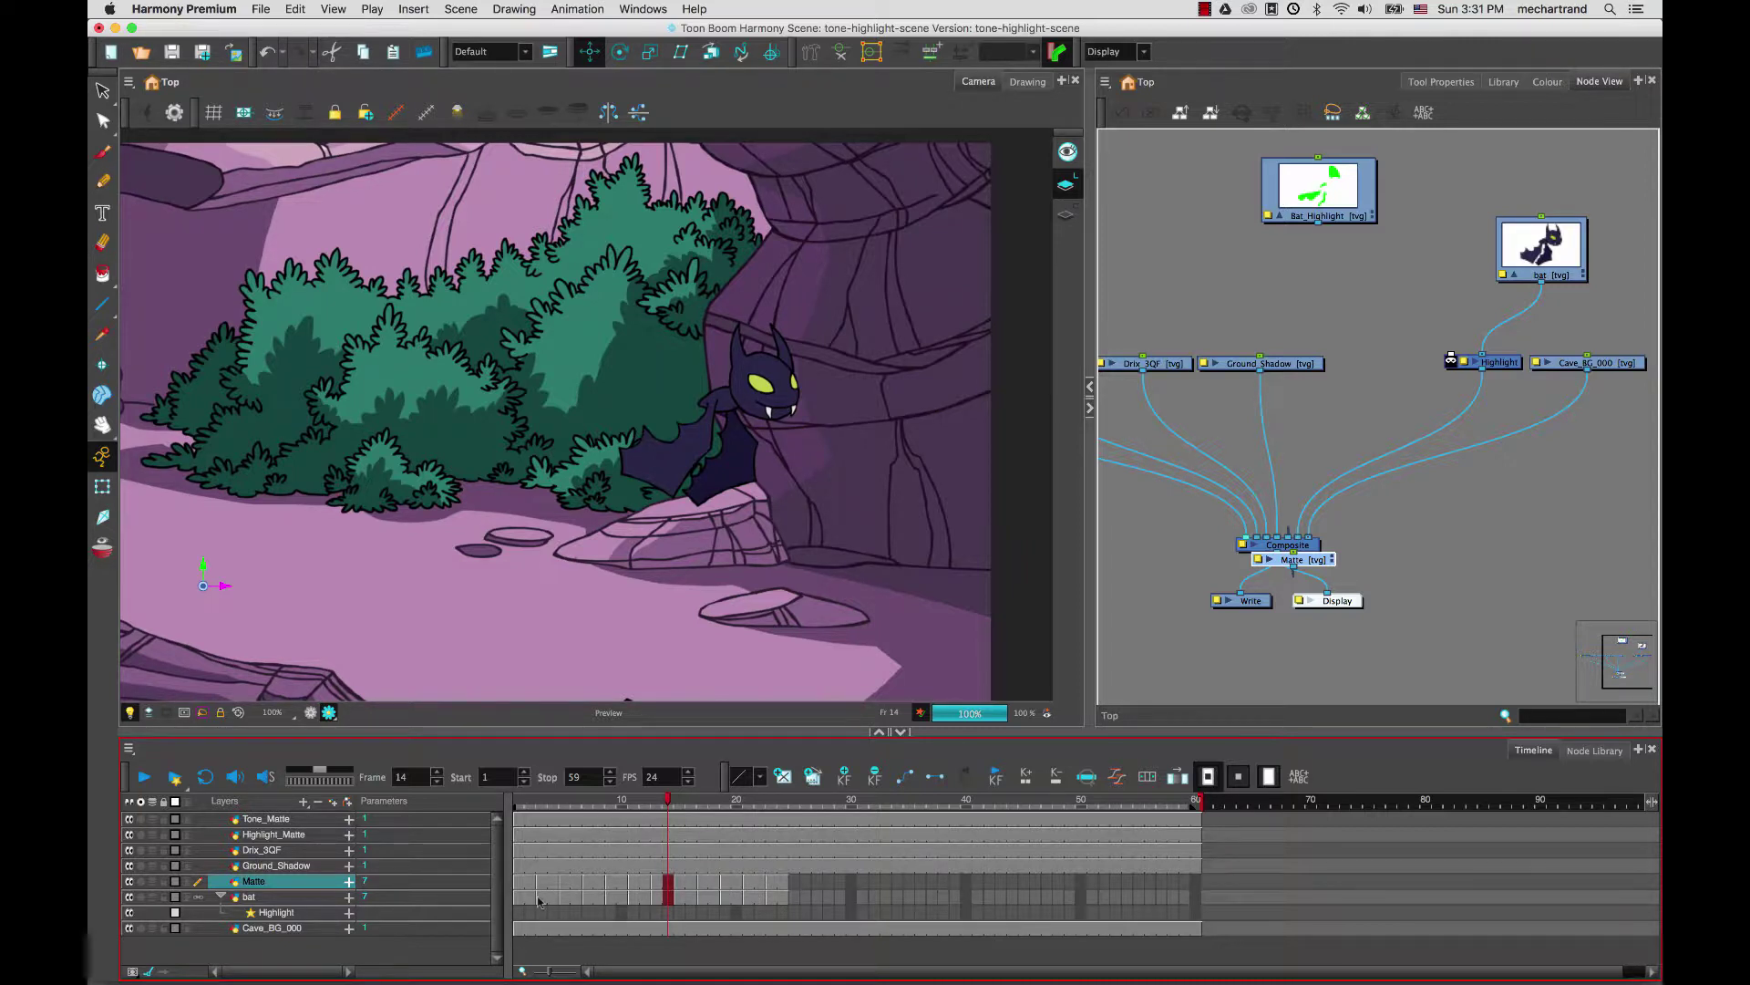
pyautogui.click(589, 883)
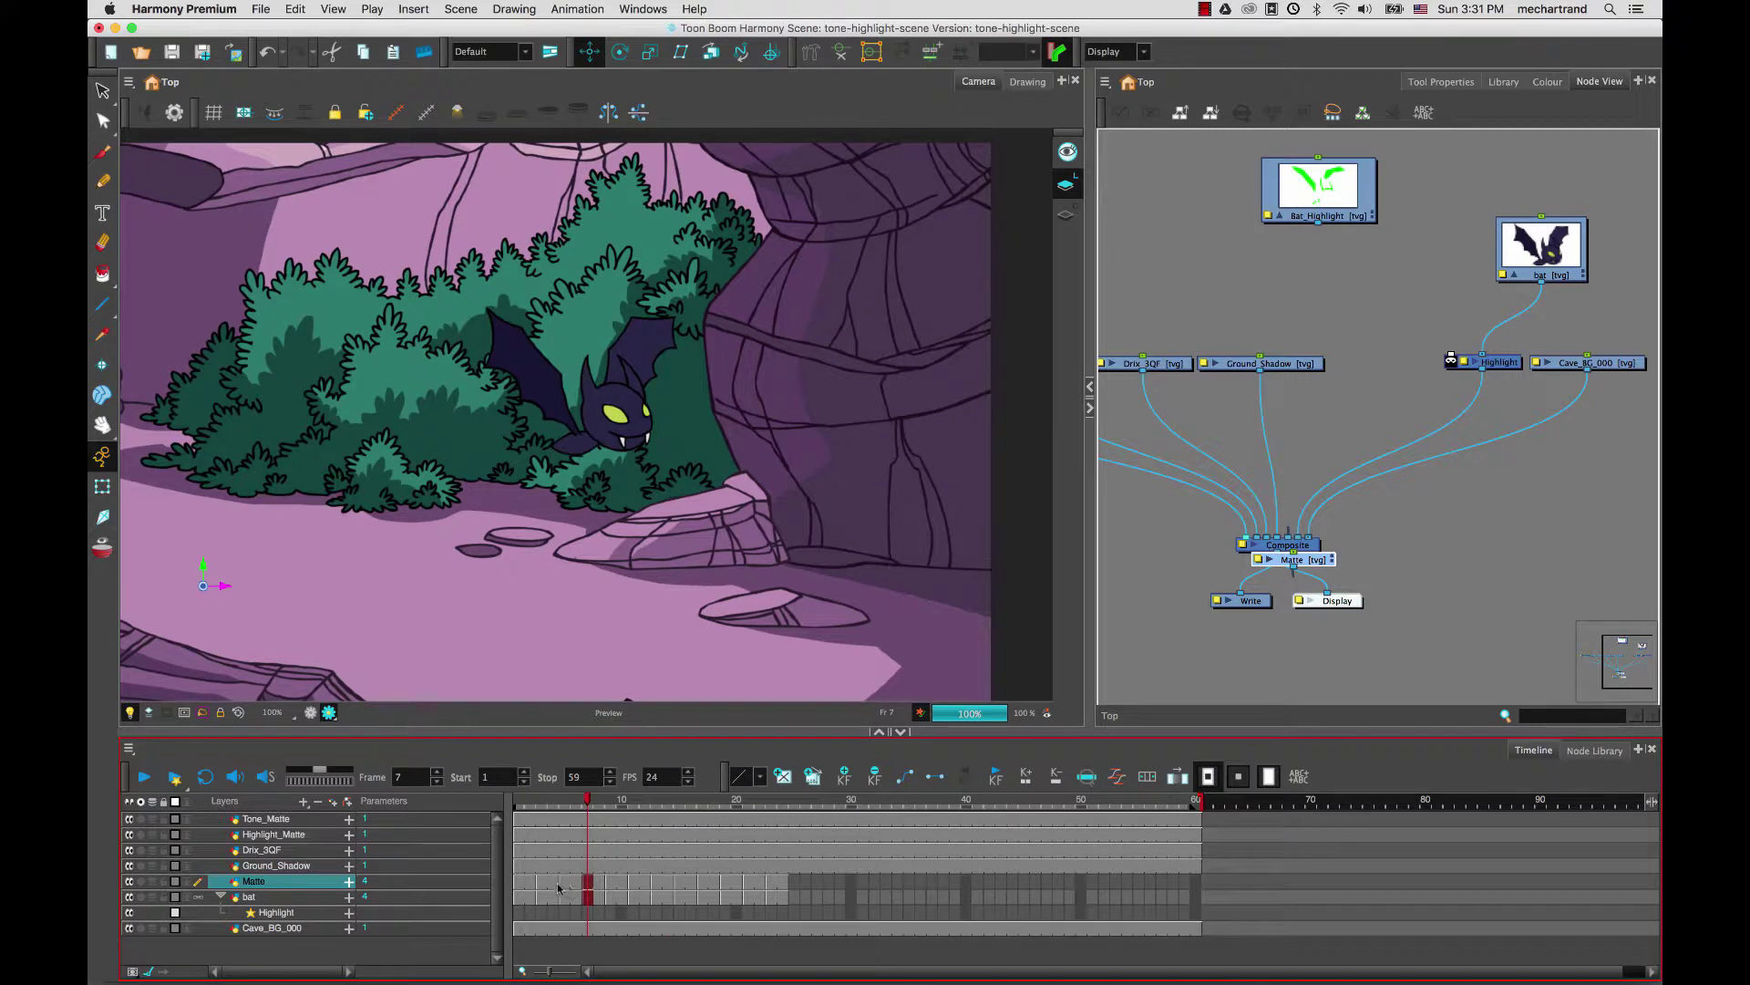
pyautogui.click(555, 886)
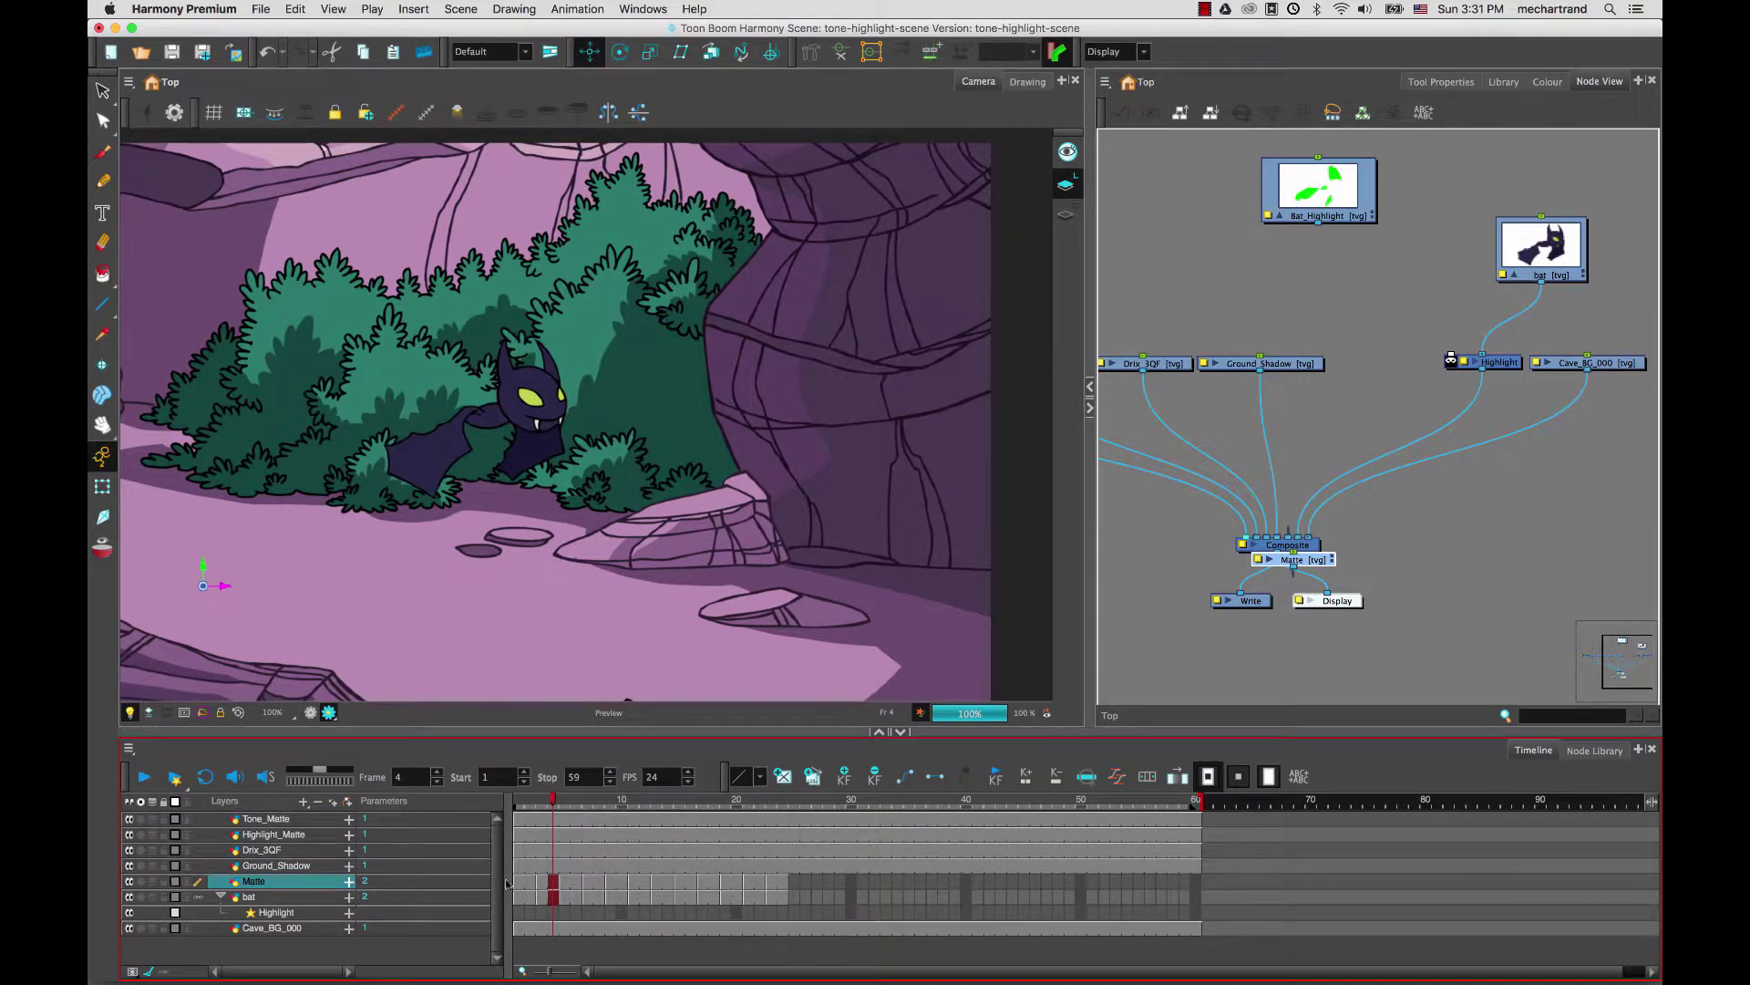
pyautogui.click(565, 889)
pyautogui.click(600, 886)
pyautogui.click(634, 887)
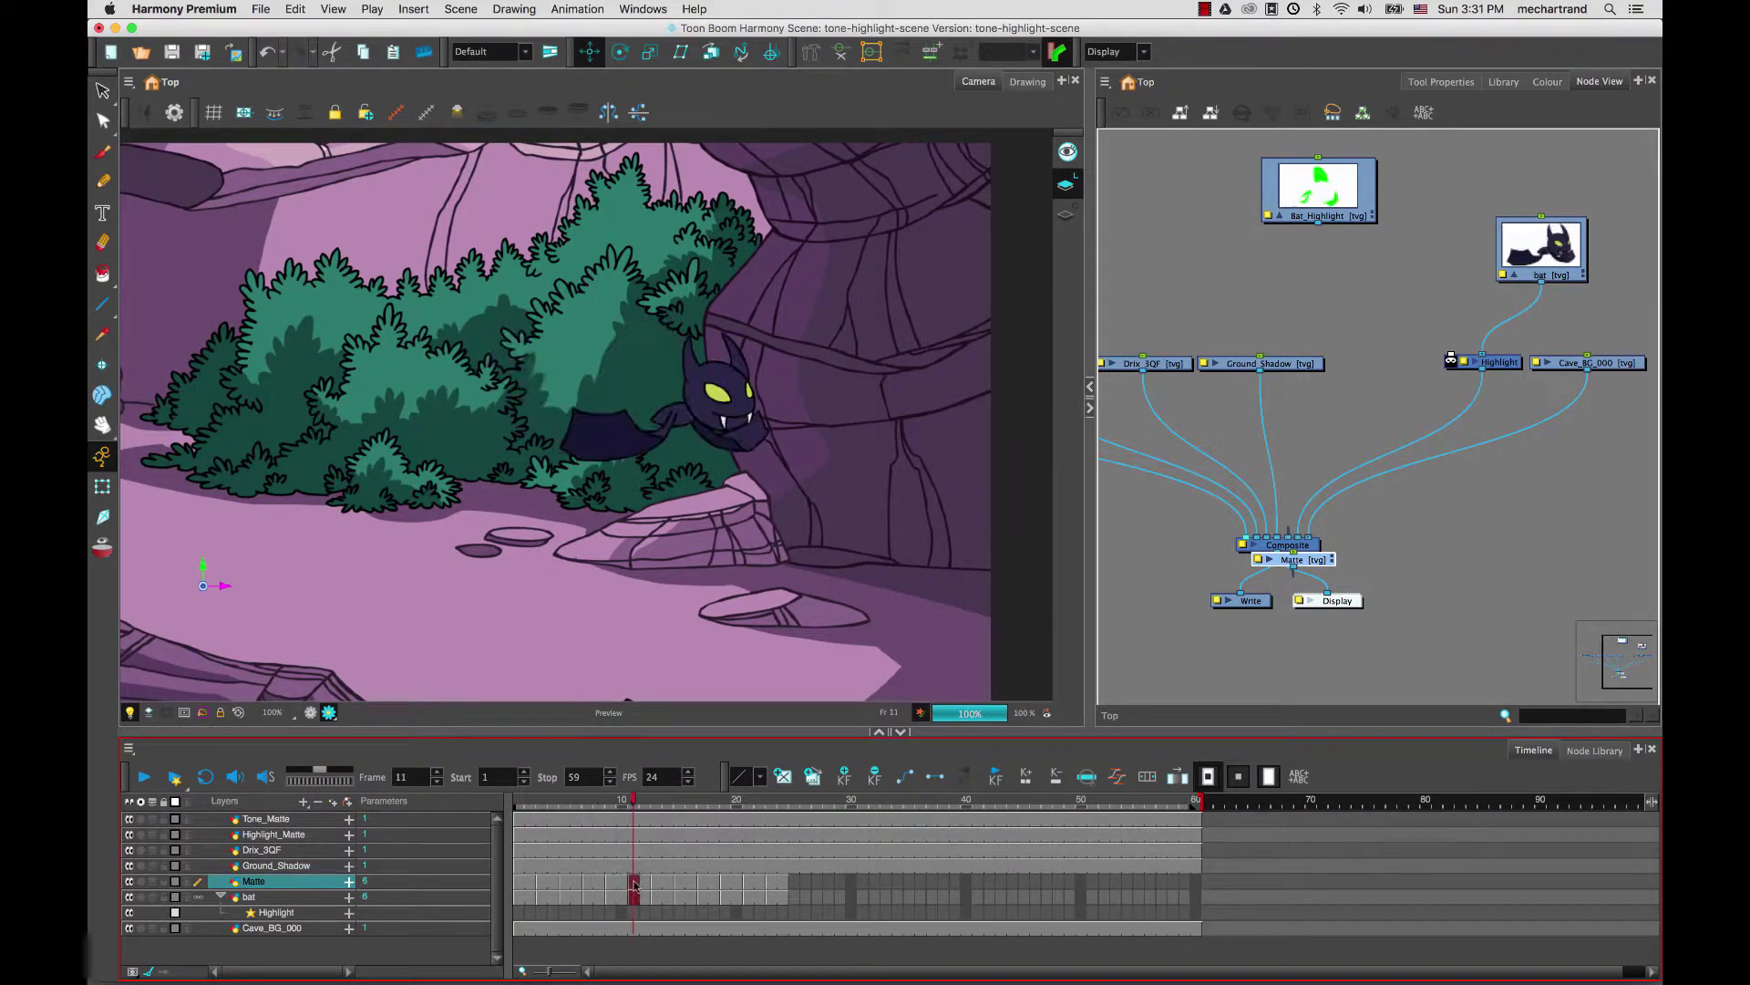
pyautogui.click(655, 889)
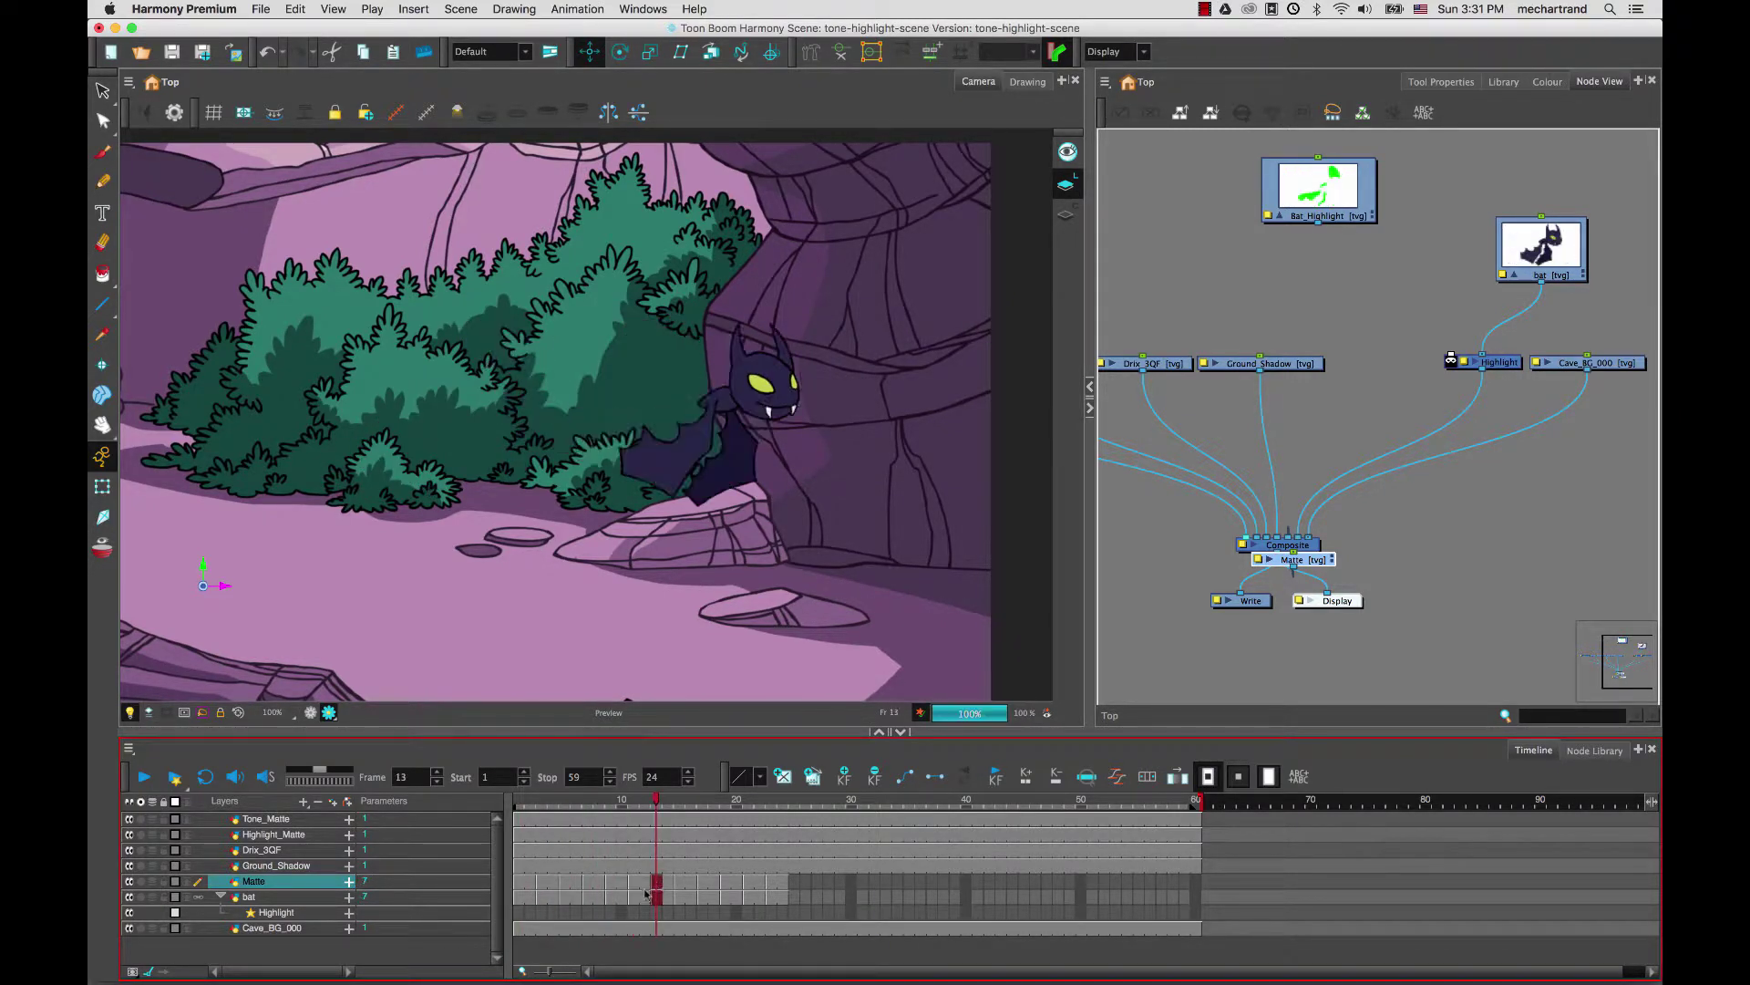
pyautogui.click(531, 890)
pyautogui.click(563, 886)
pyautogui.click(576, 896)
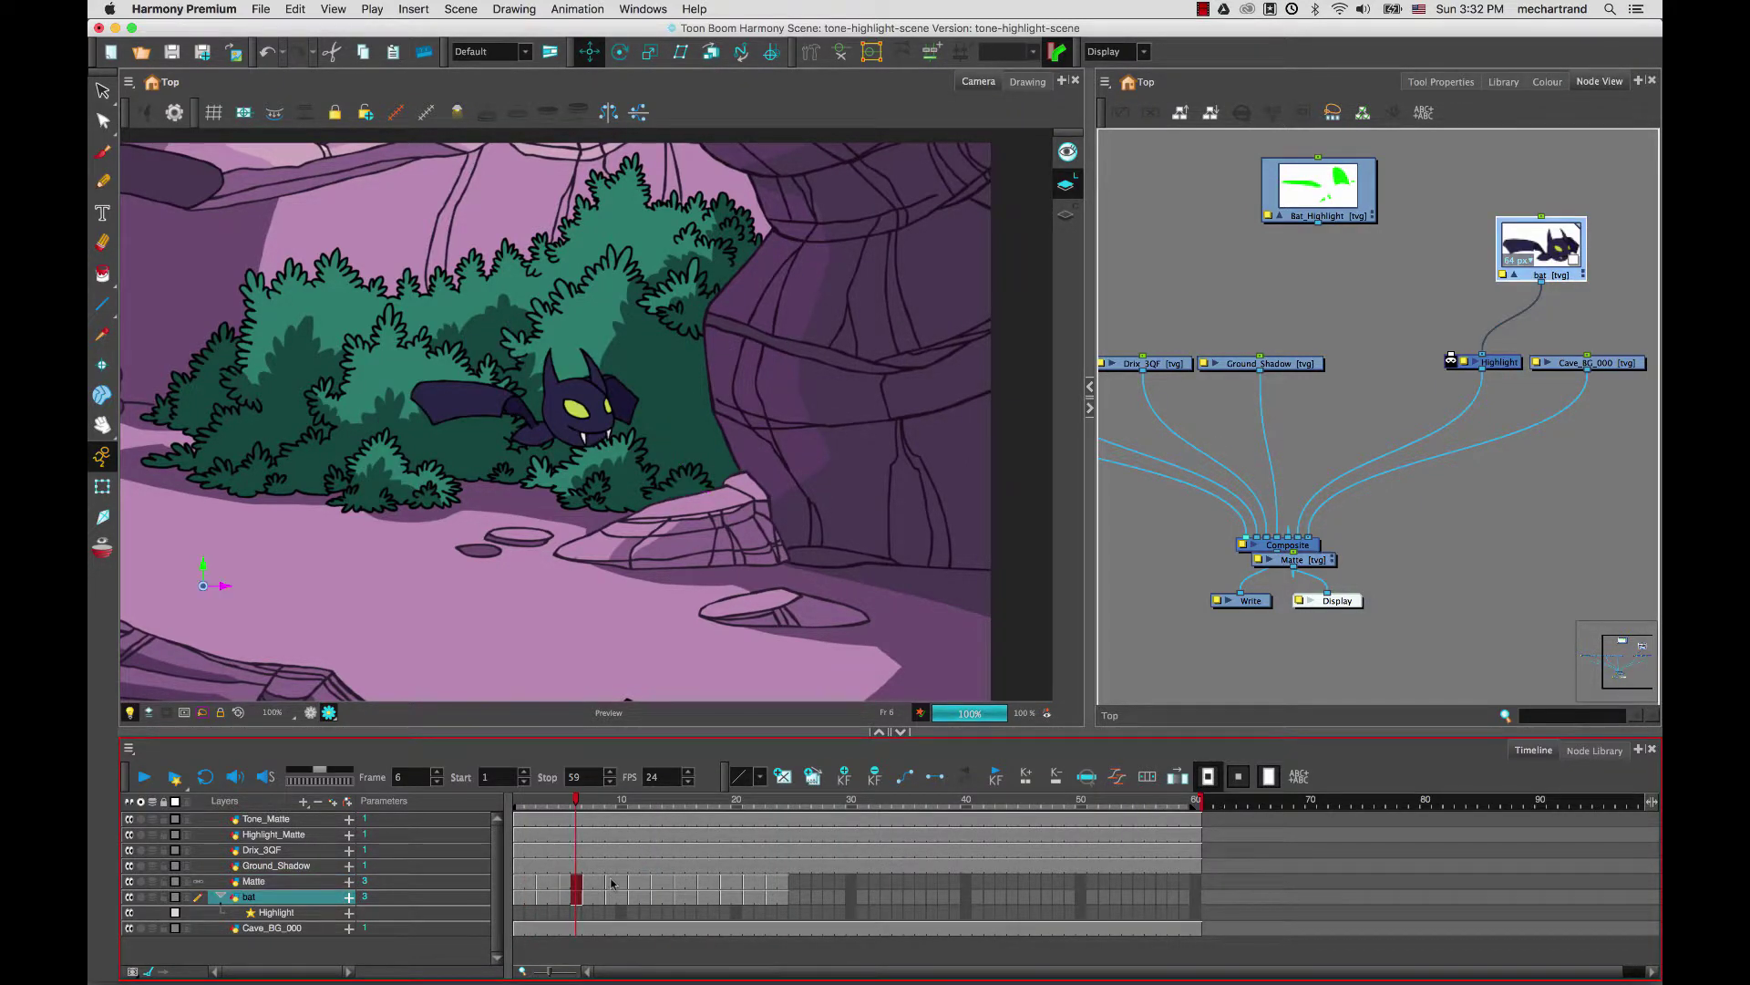
pyautogui.click(612, 896)
pyautogui.click(621, 897)
pyautogui.click(674, 886)
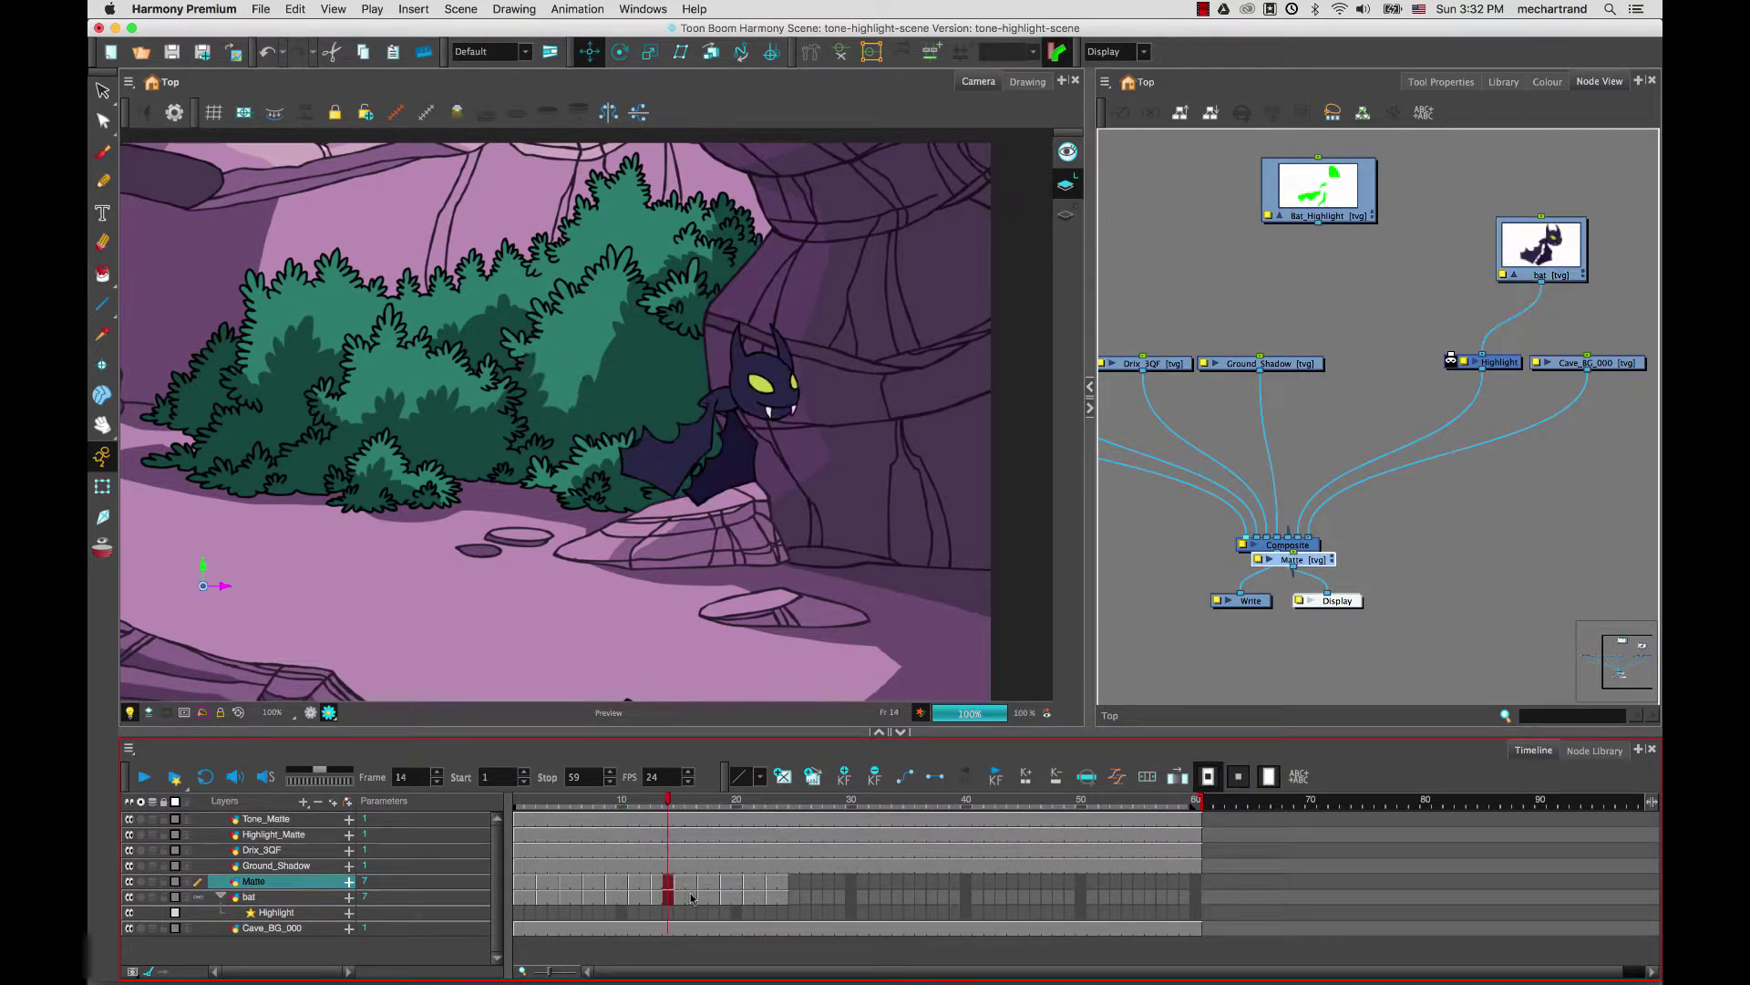
pyautogui.click(691, 895)
pyautogui.click(691, 891)
# Step: Create new empty drawings on the Matte layer at frames 27 and 31
pyautogui.click(816, 883)
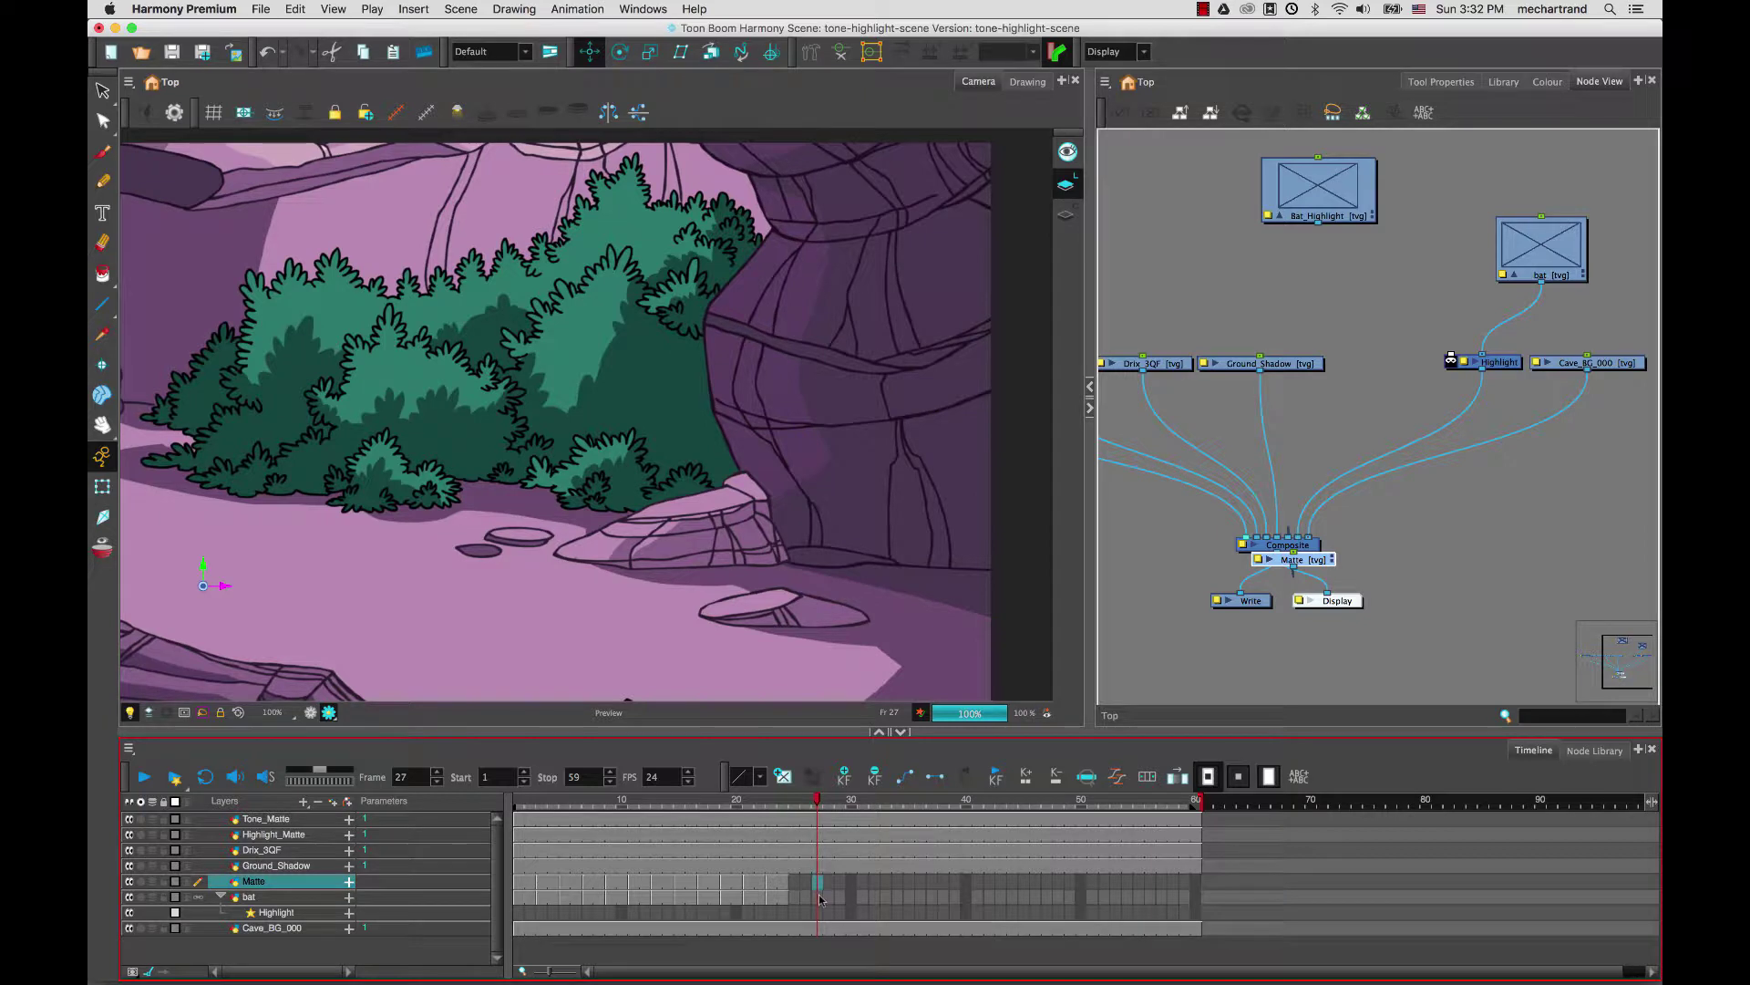
pyautogui.click(783, 777)
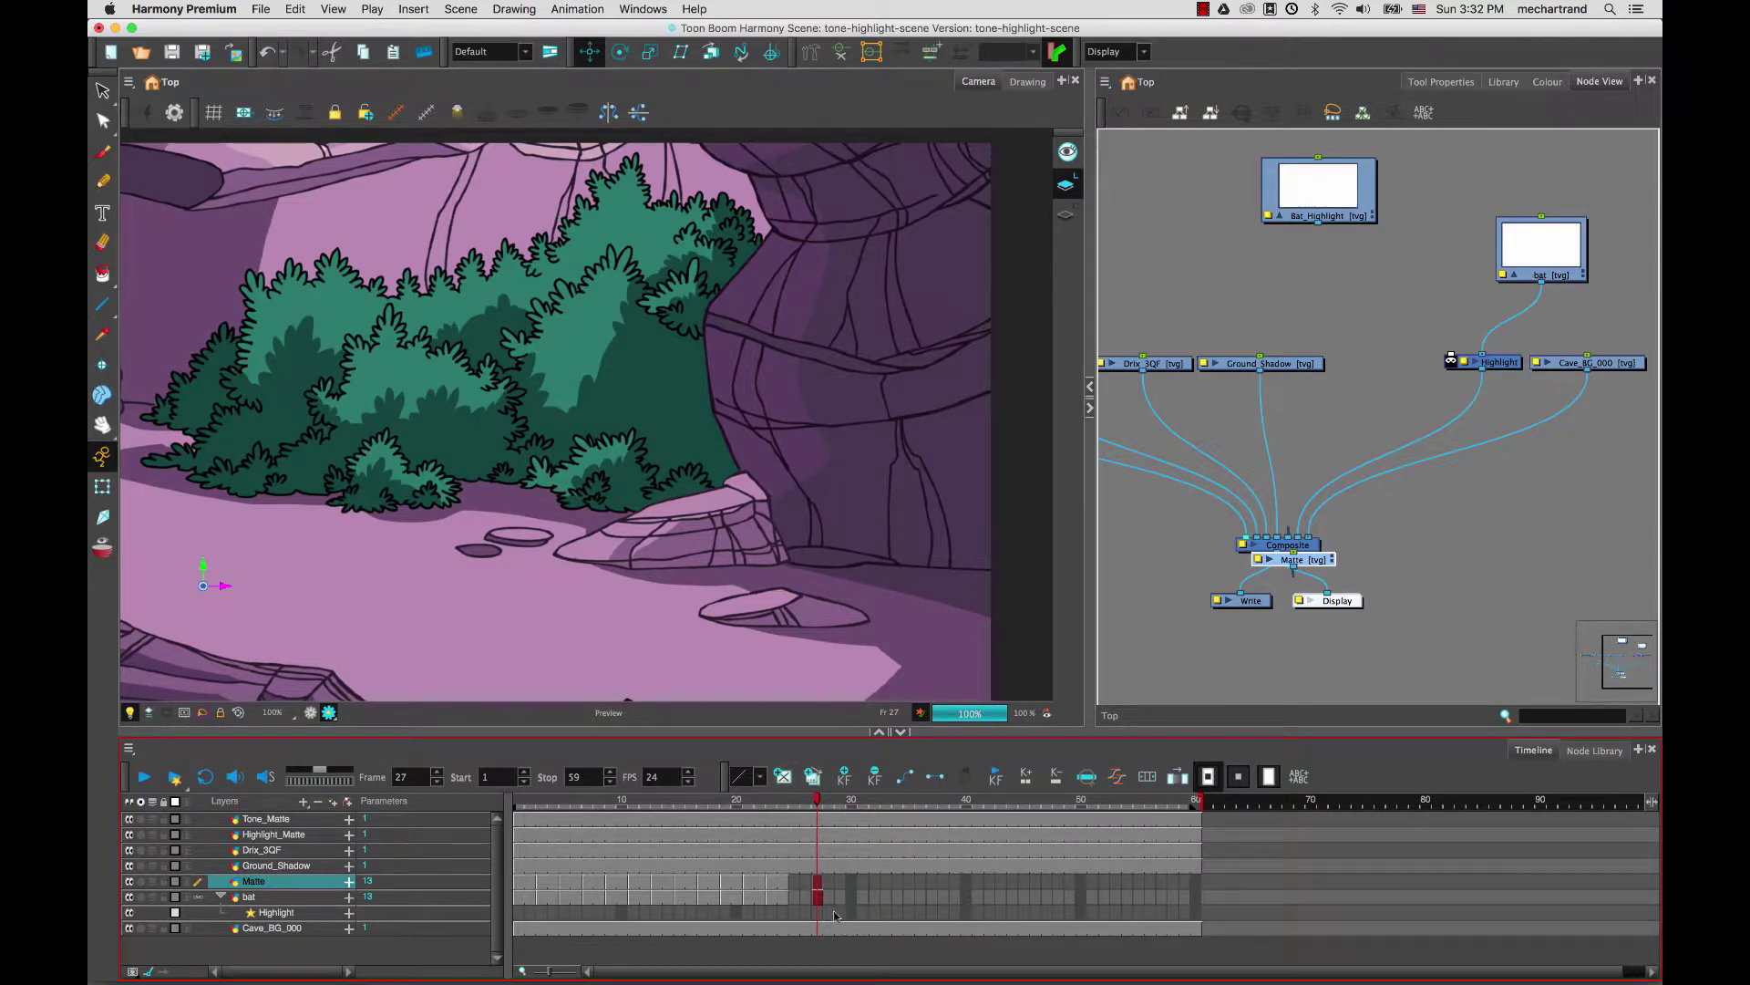
pyautogui.click(864, 883)
pyautogui.keyDown('shift'); pyautogui.click(864, 896); pyautogui.keyUp('shift')
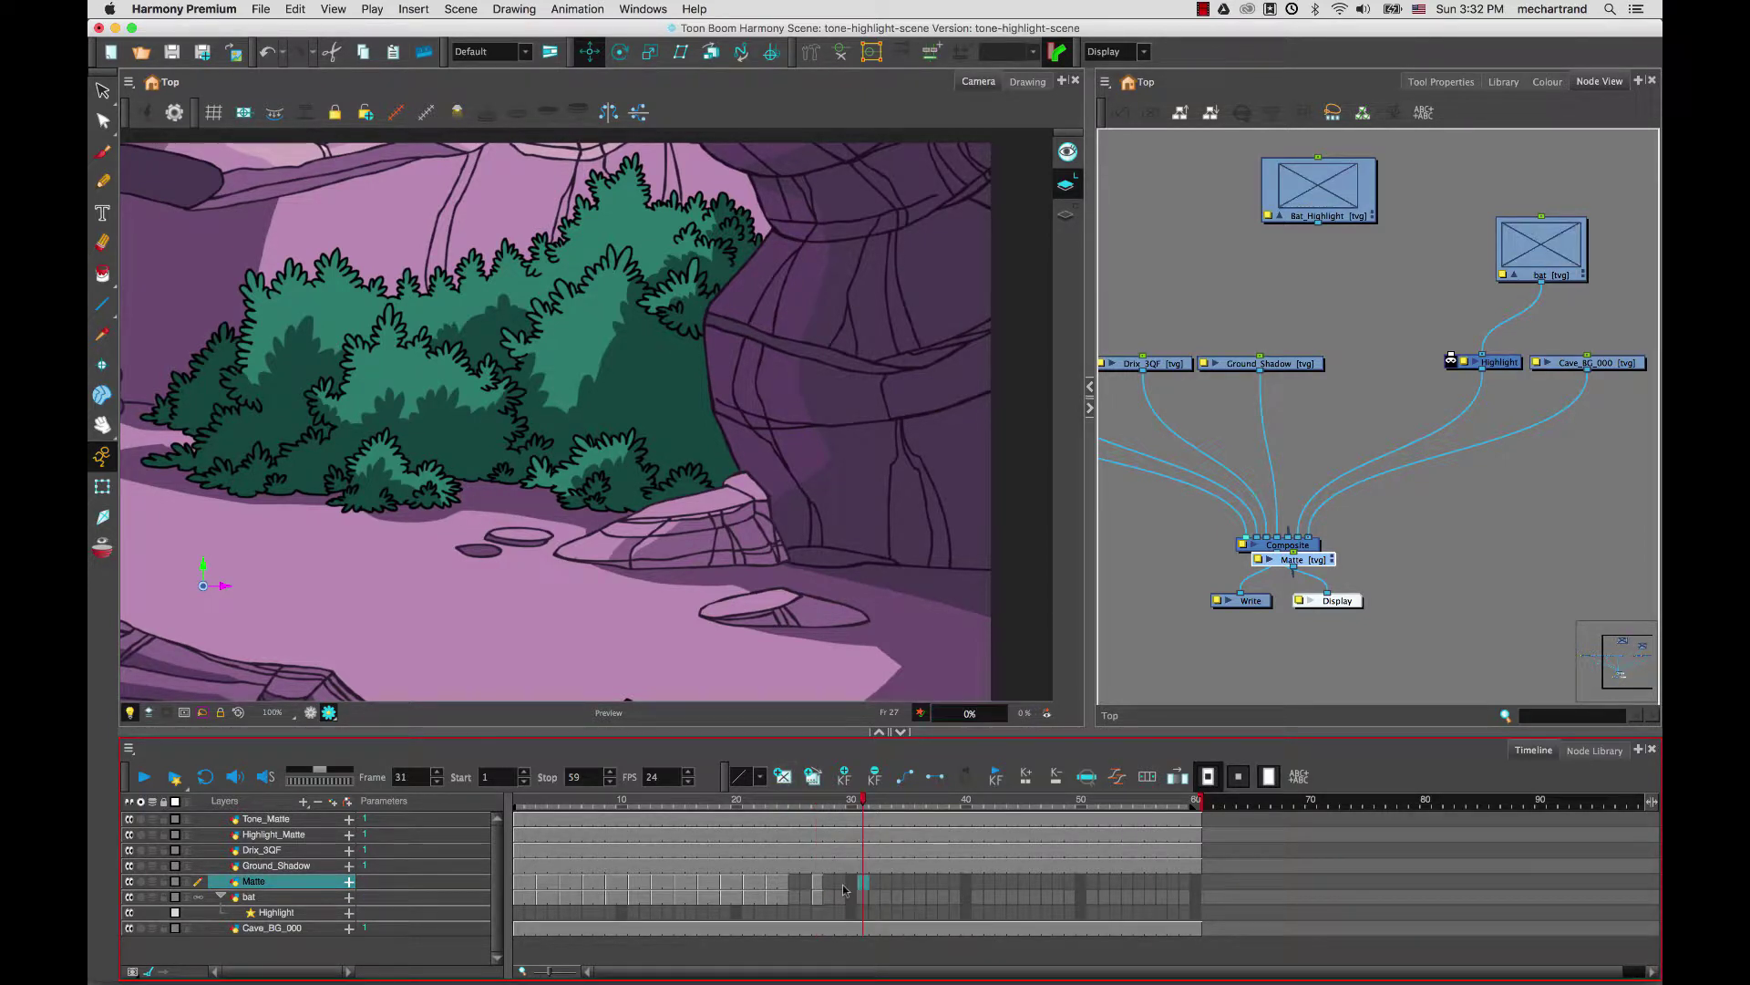
pyautogui.click(783, 775)
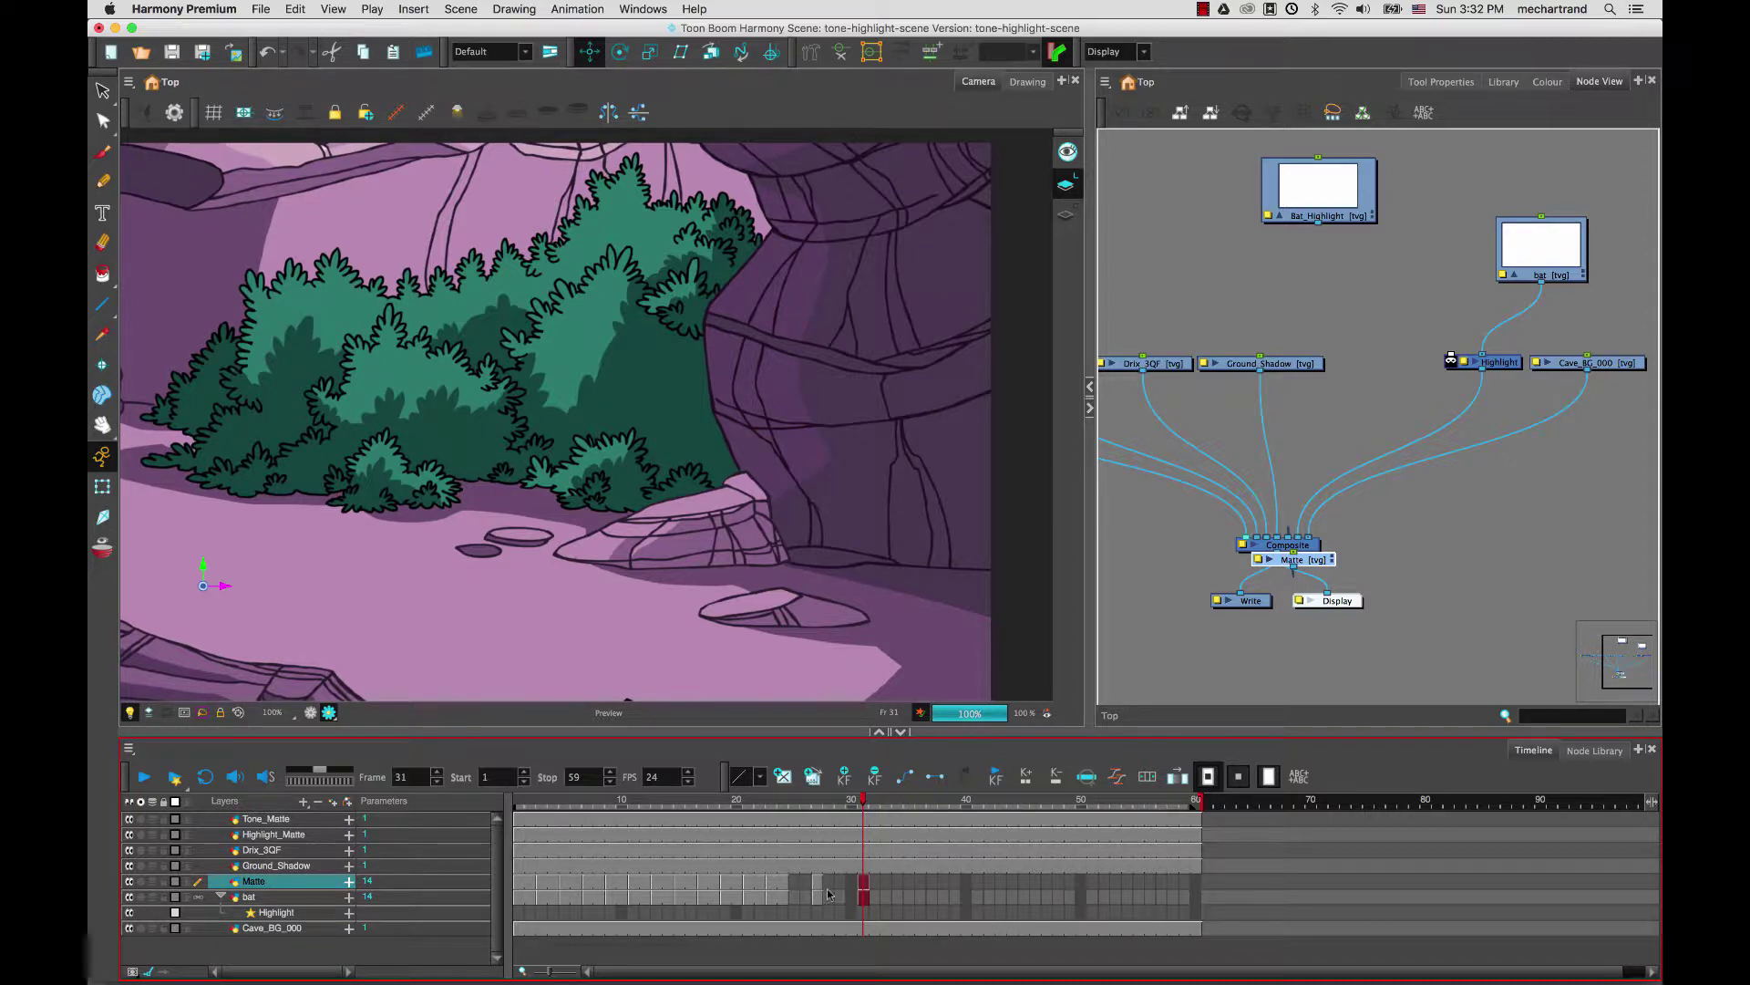
pyautogui.click(691, 897)
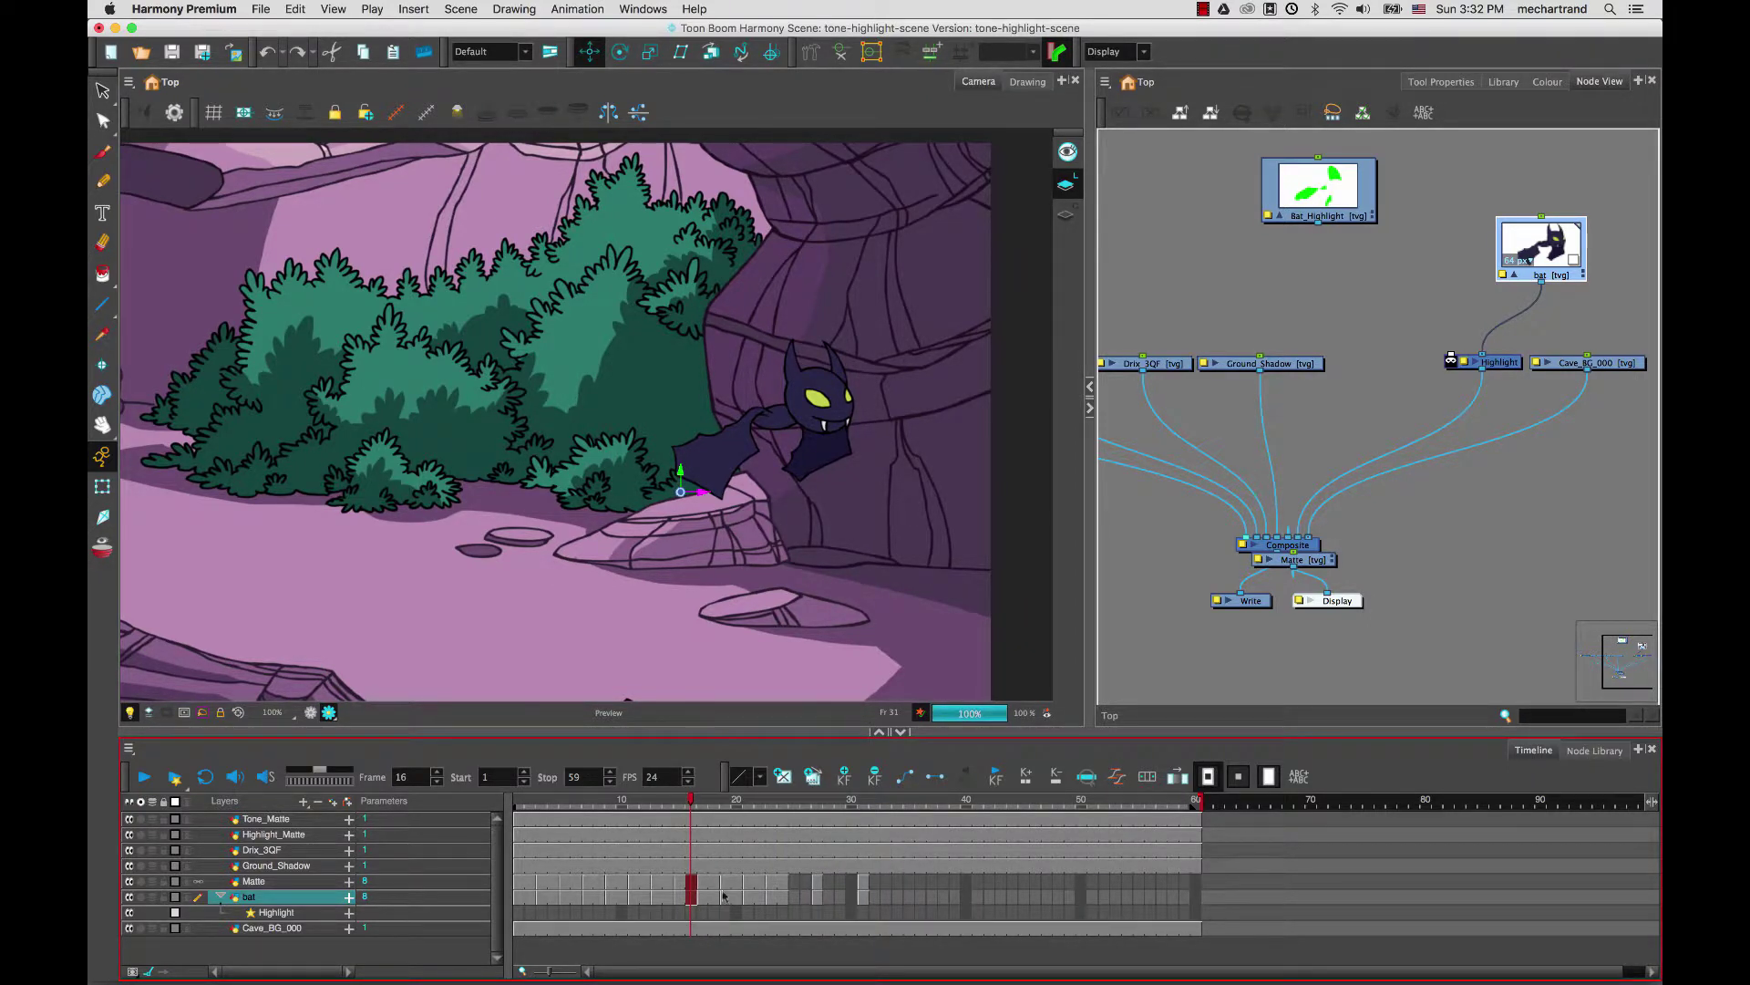
pyautogui.click(714, 900)
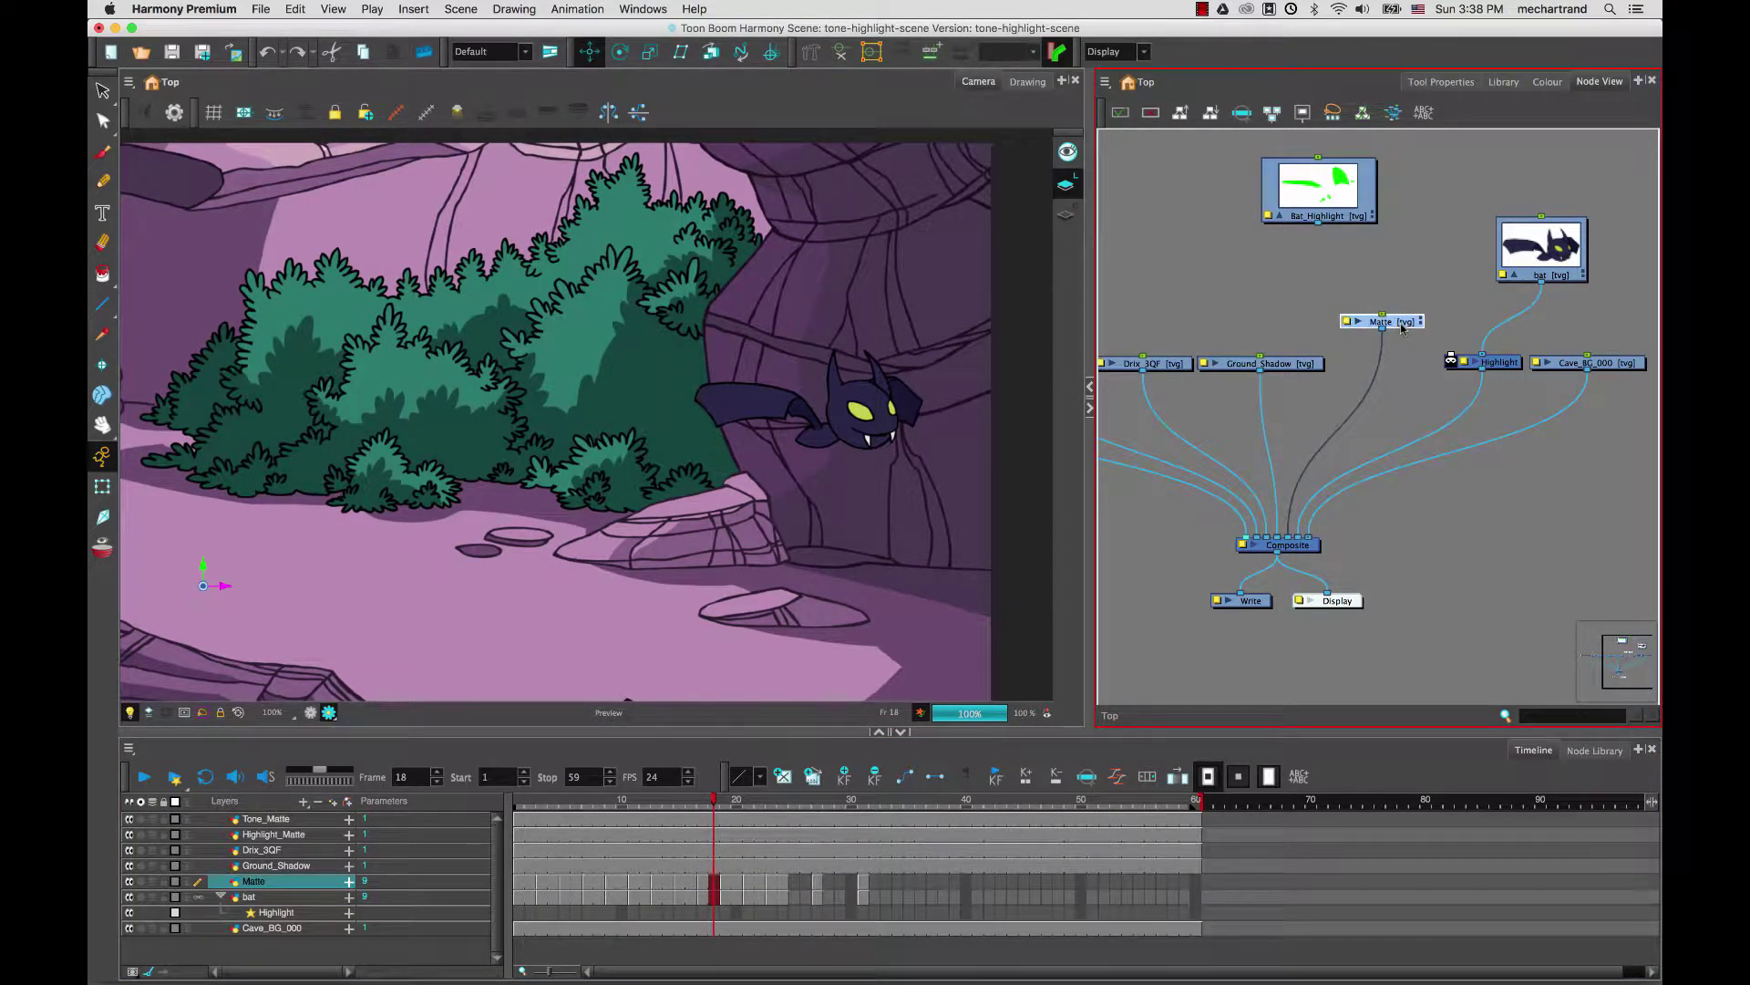
# Step: Set up the Polyline tool with the Green swatch for drawing at frame 1, with the bat in close-up
pyautogui.click(520, 900)
pyautogui.moveTo(489, 521); pyautogui.dragTo(622, 531)
pyautogui.press('2')
pyautogui.press('2')
pyautogui.scroll(1, 597, 580)
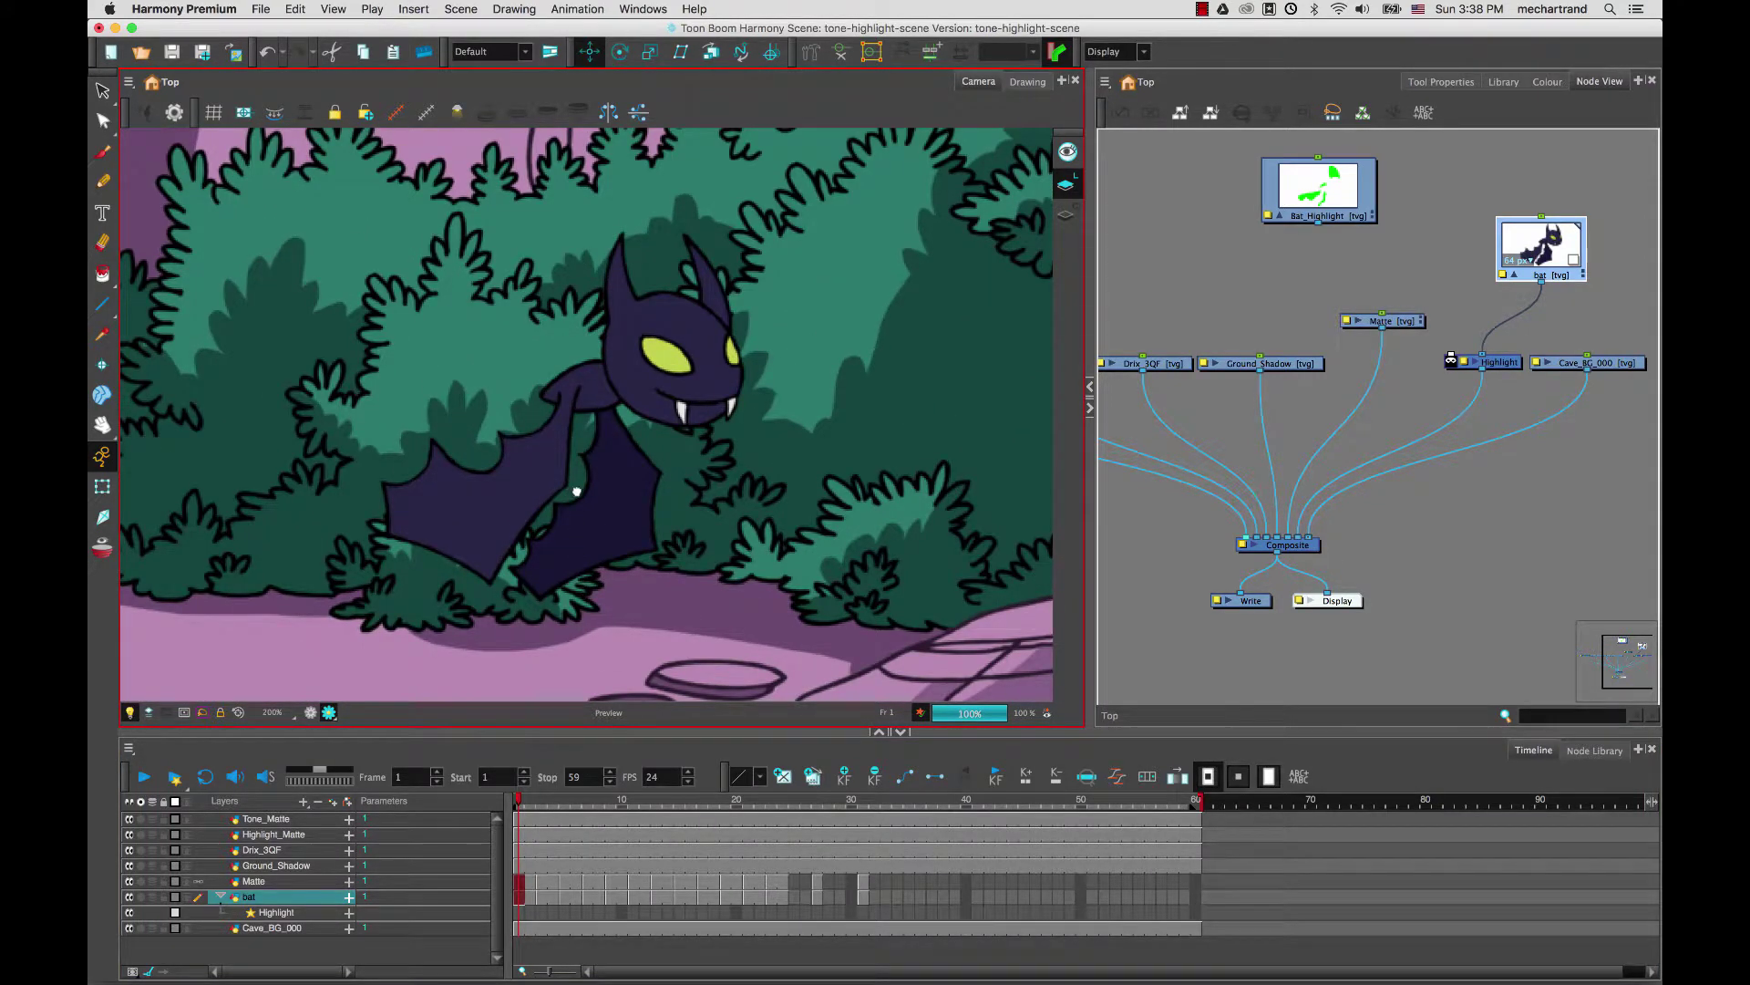
pyautogui.scroll(2, 584, 527)
pyautogui.click(102, 335)
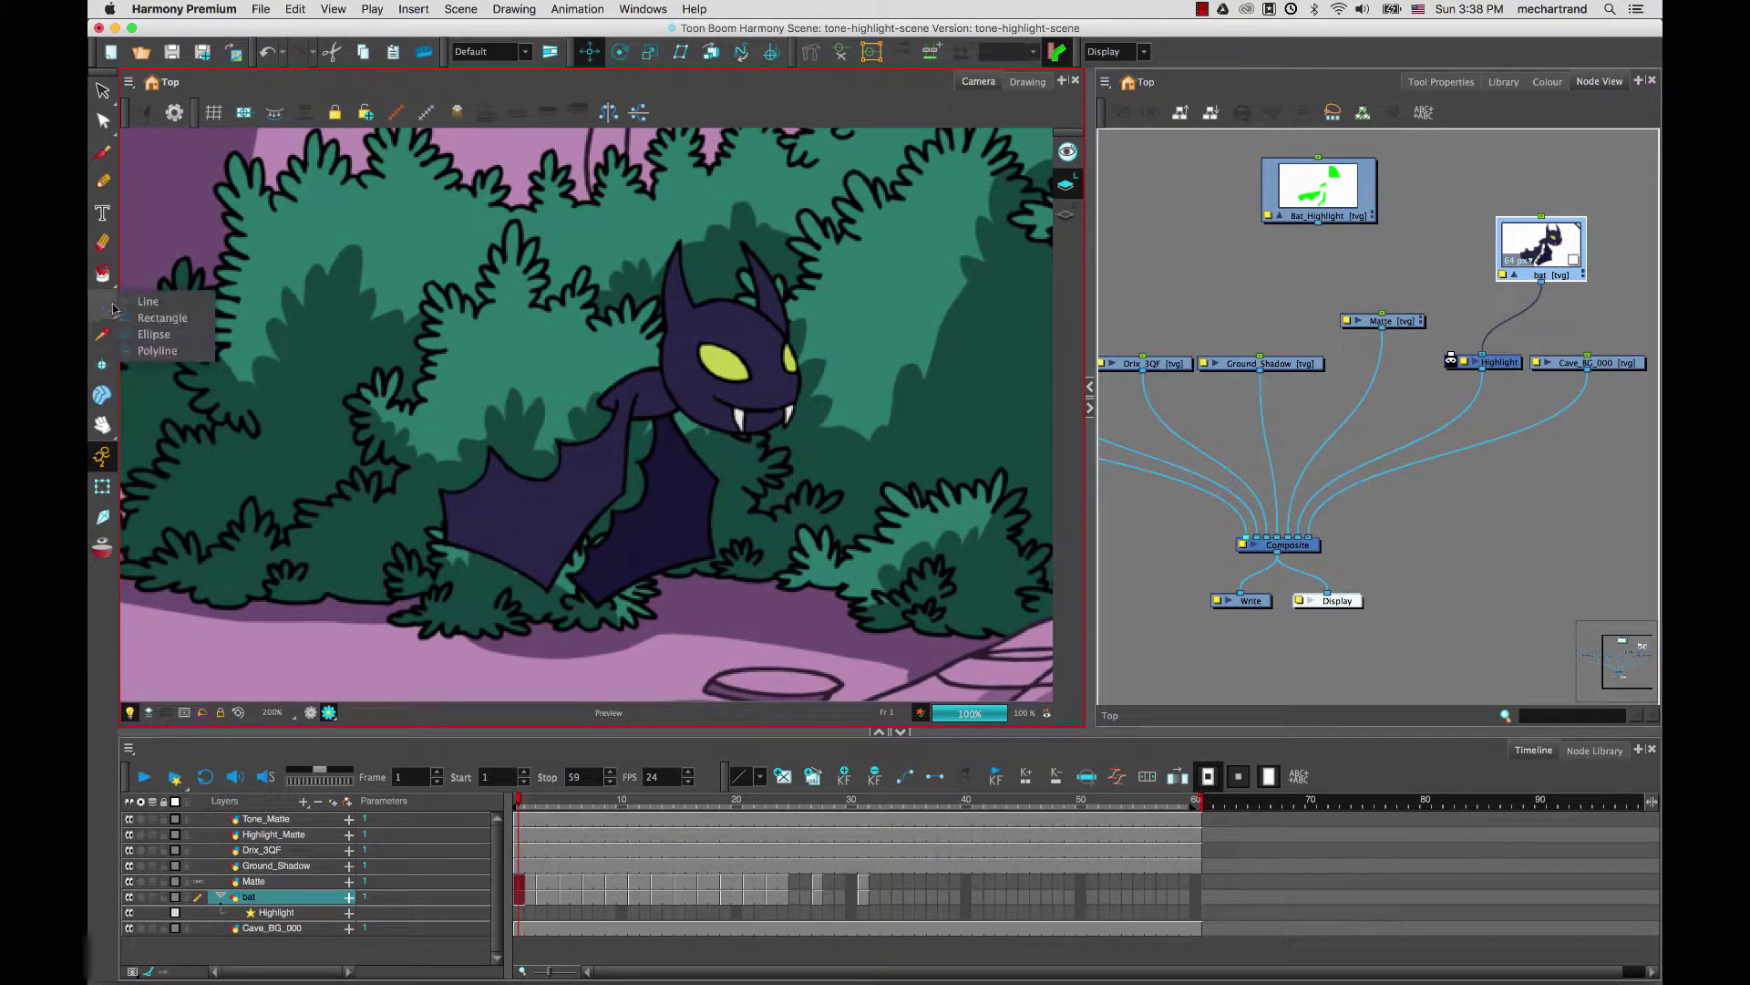
pyautogui.click(146, 351)
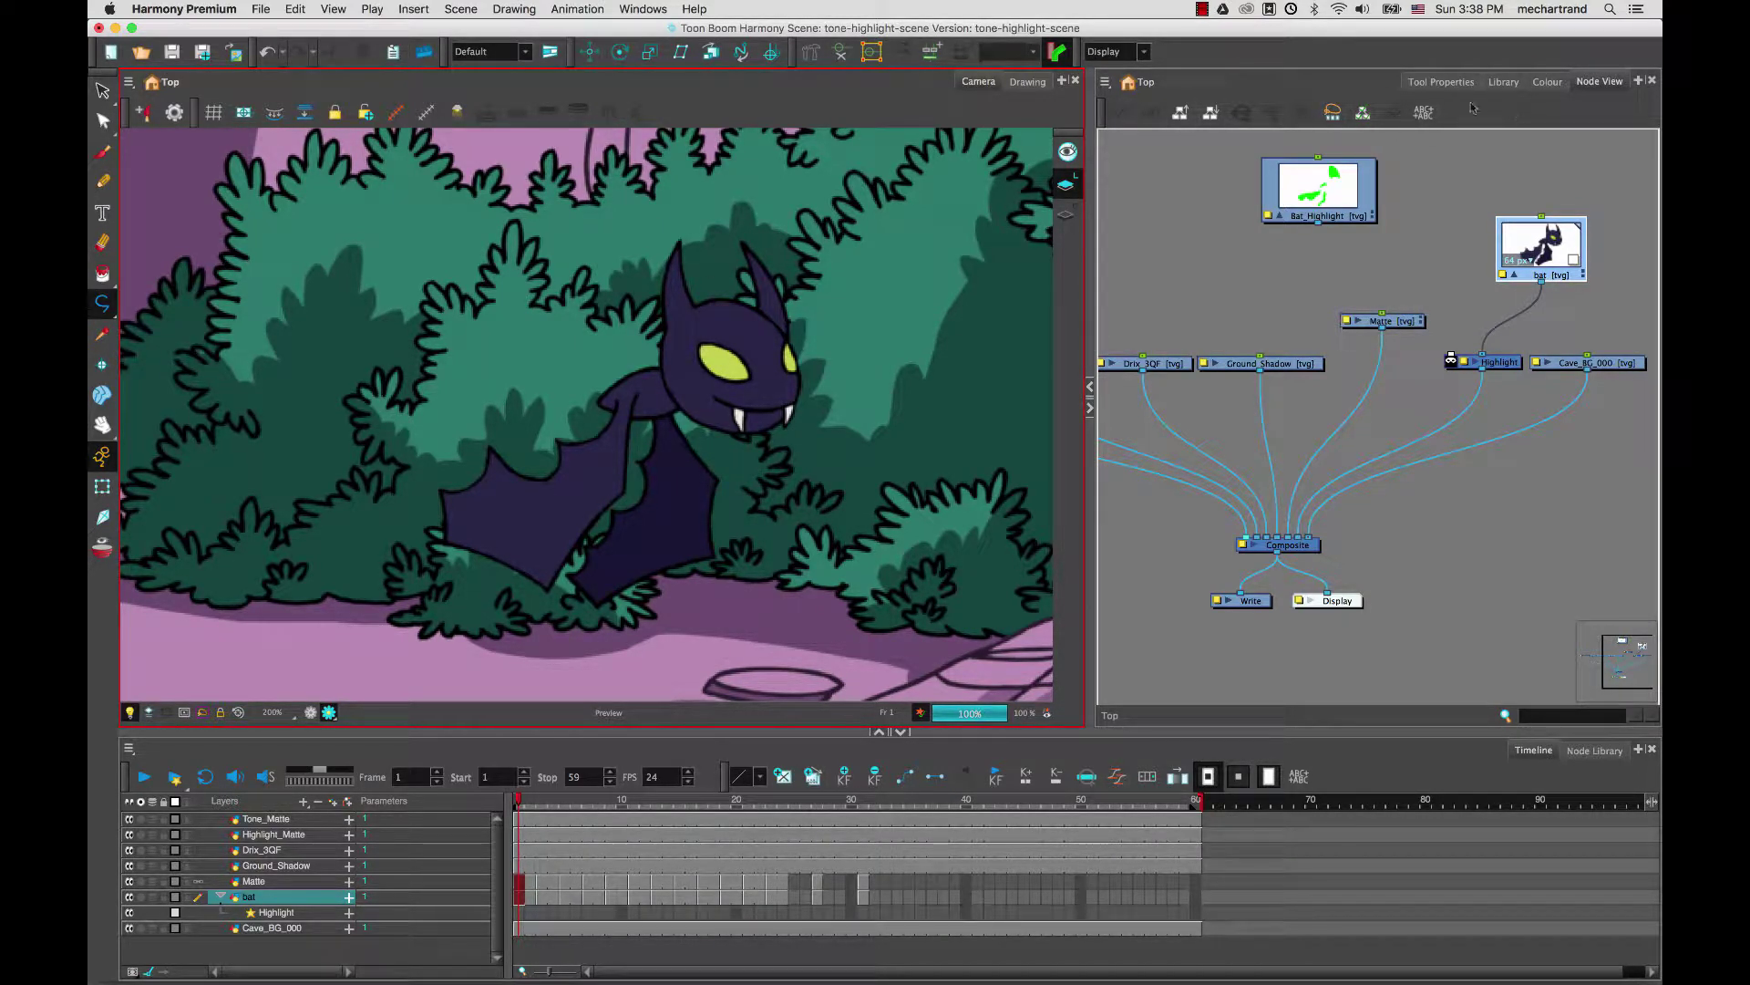
pyautogui.click(1547, 81)
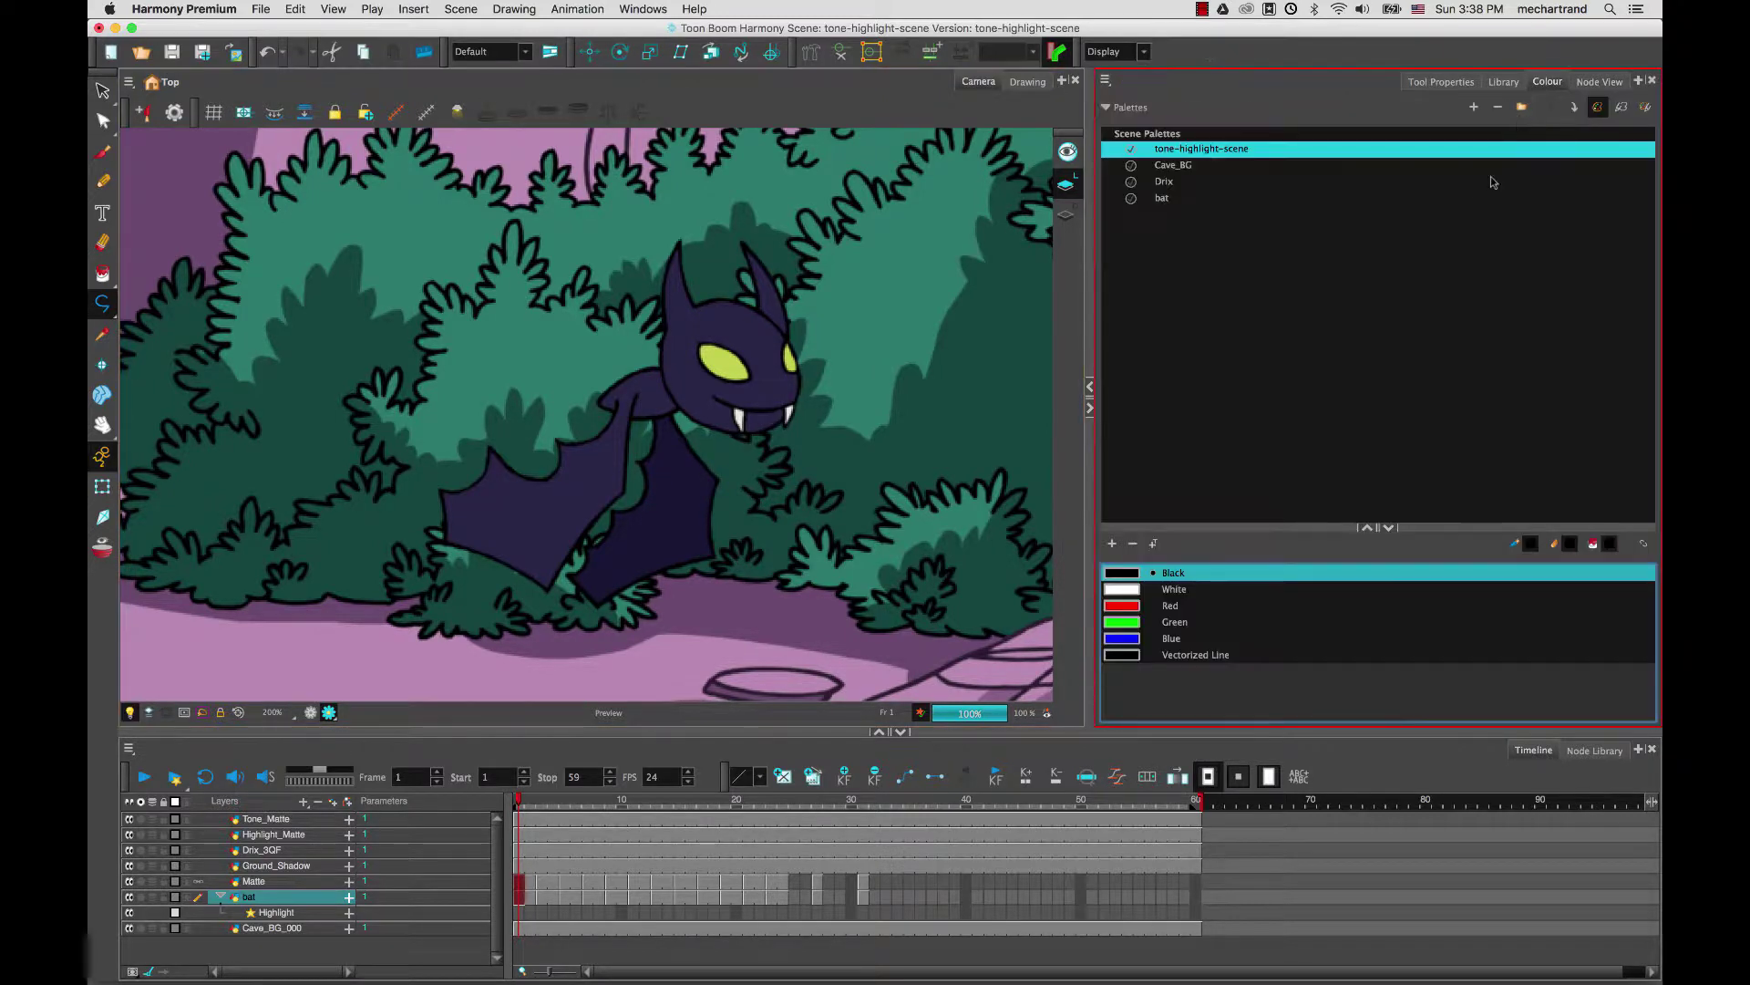
pyautogui.click(1120, 626)
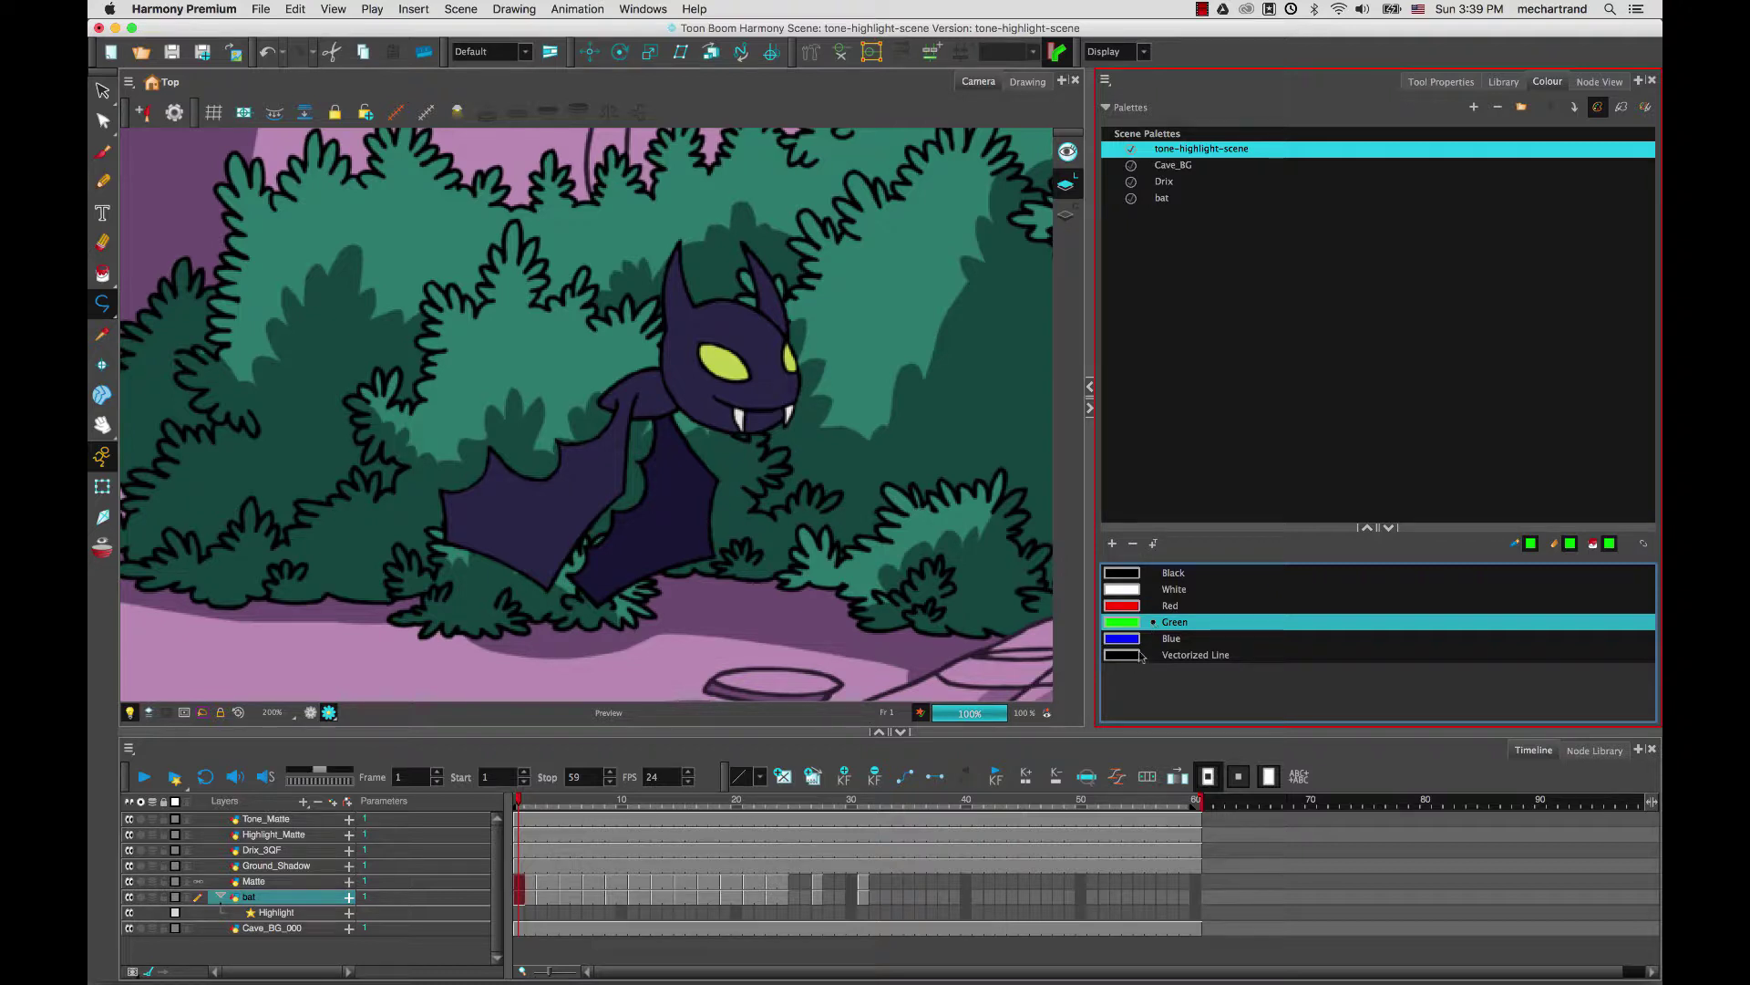
# Step: Try a closed, filled green polyline shape beside the bat with Trim Extra Lines turned off, and undo it
pyautogui.click(1437, 81)
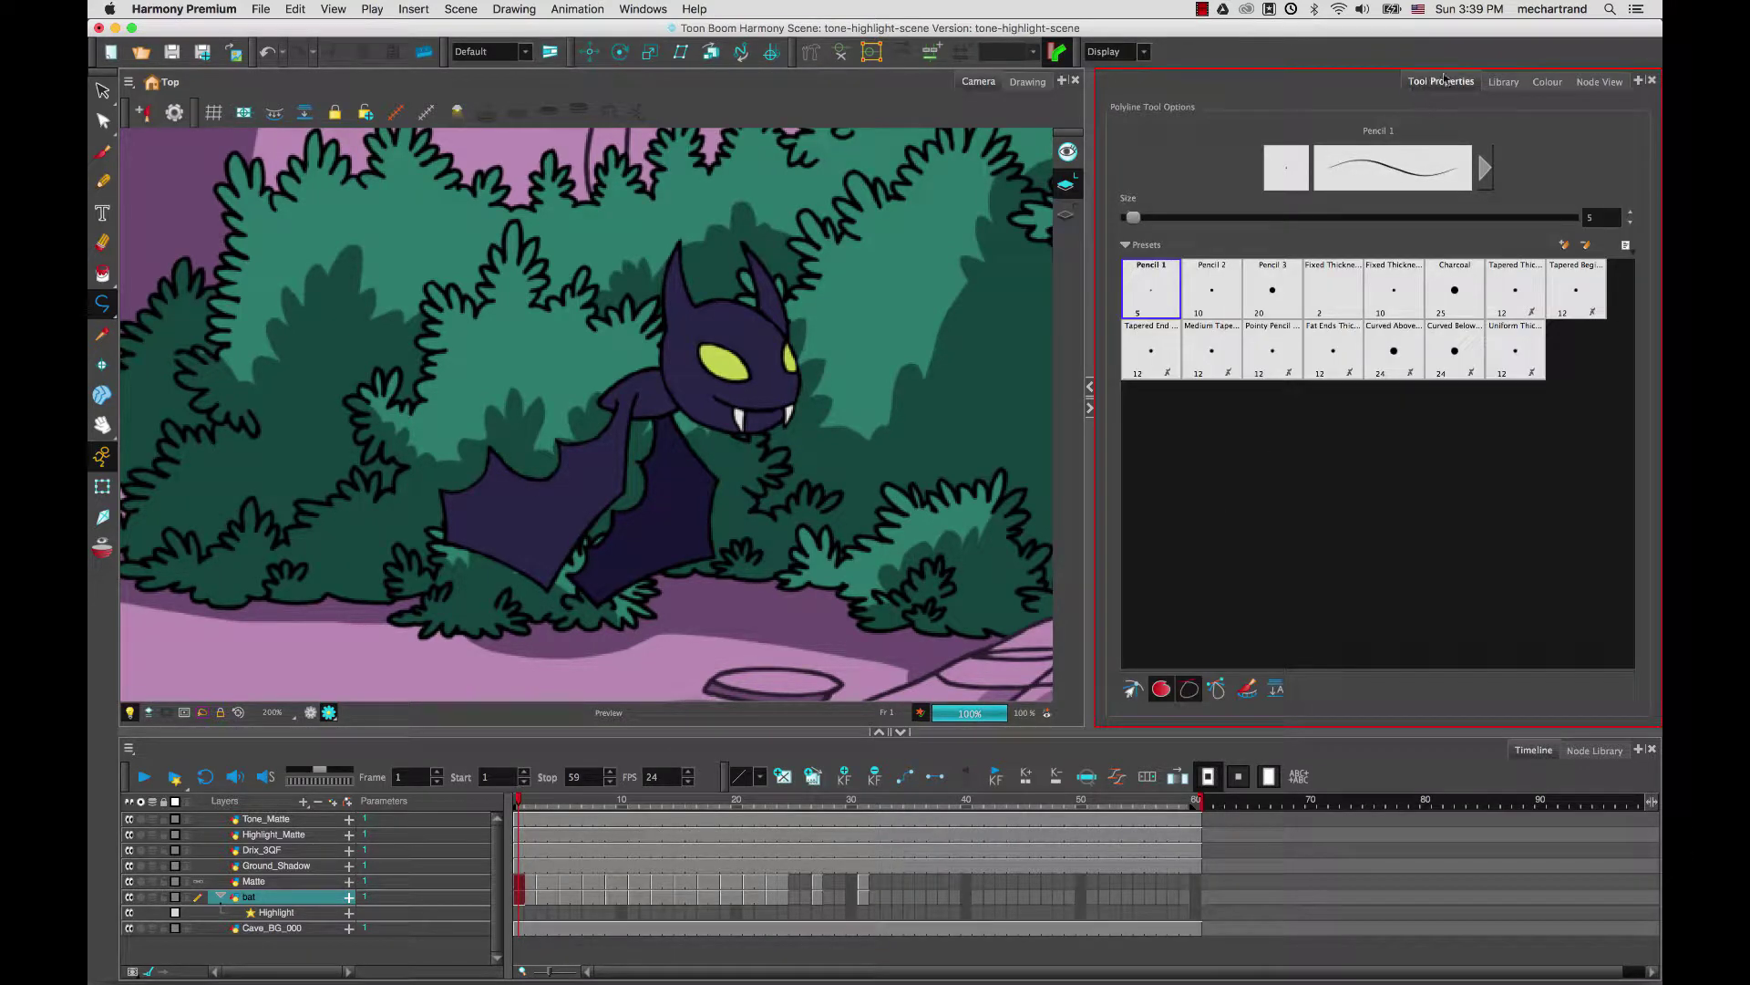
pyautogui.click(1162, 689)
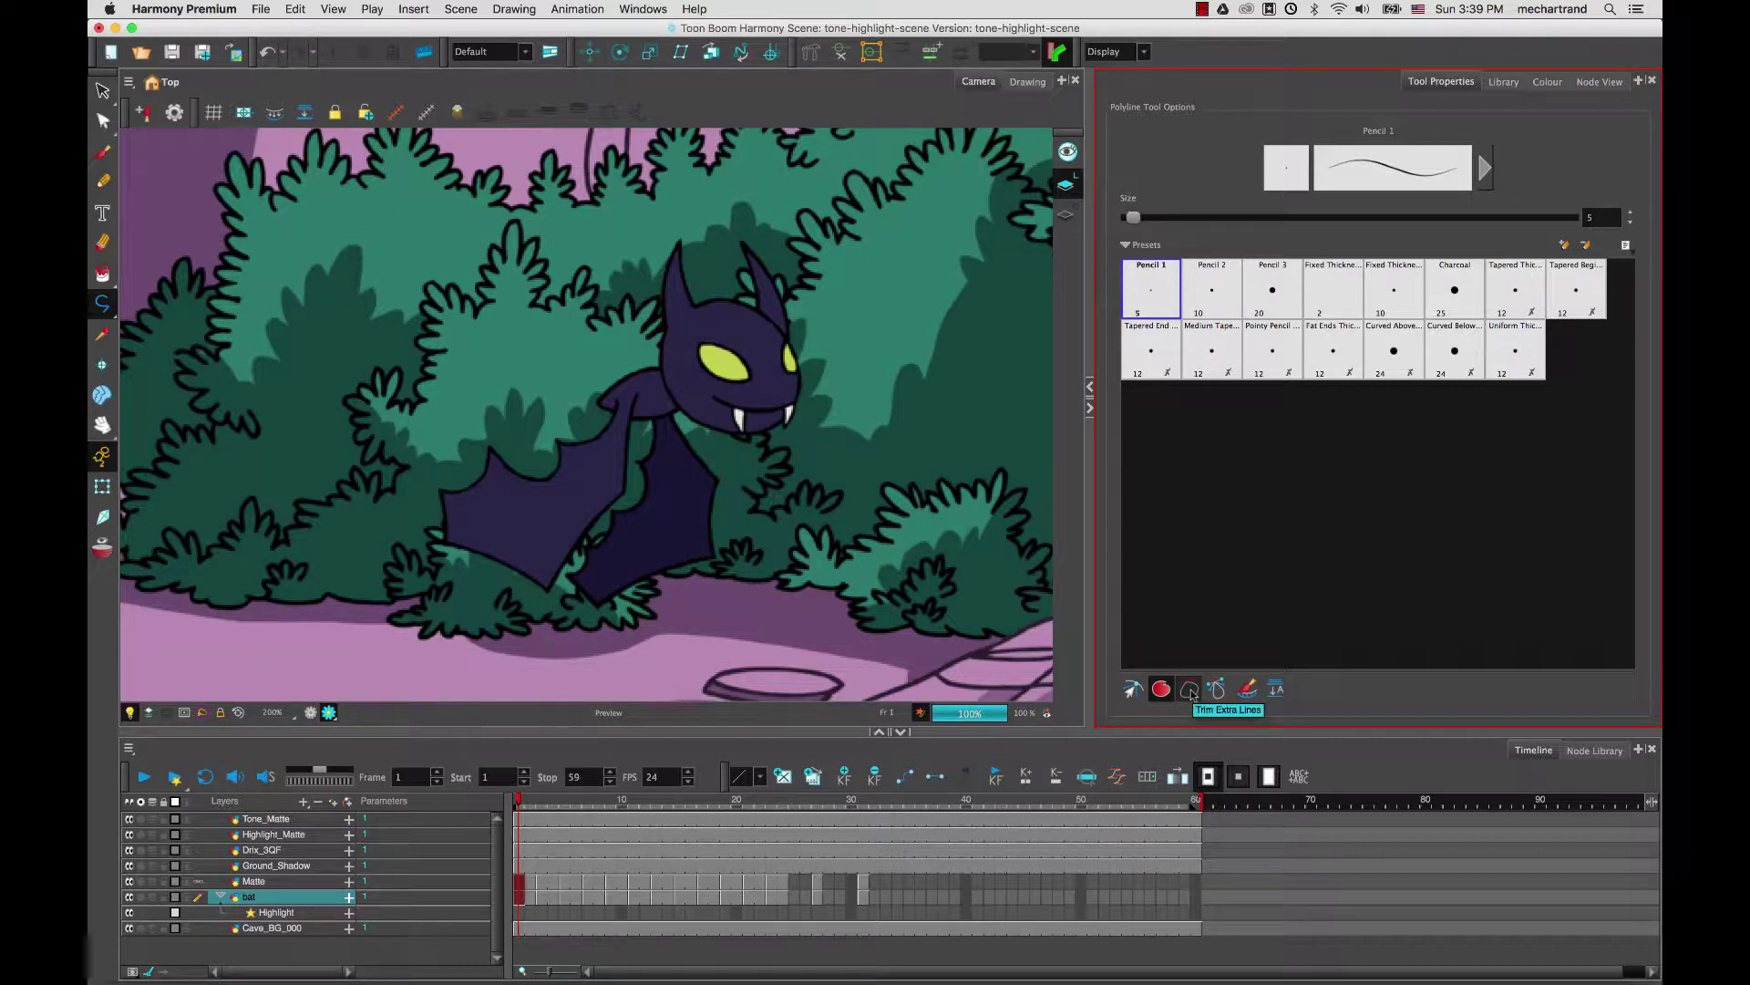
pyautogui.click(1160, 691)
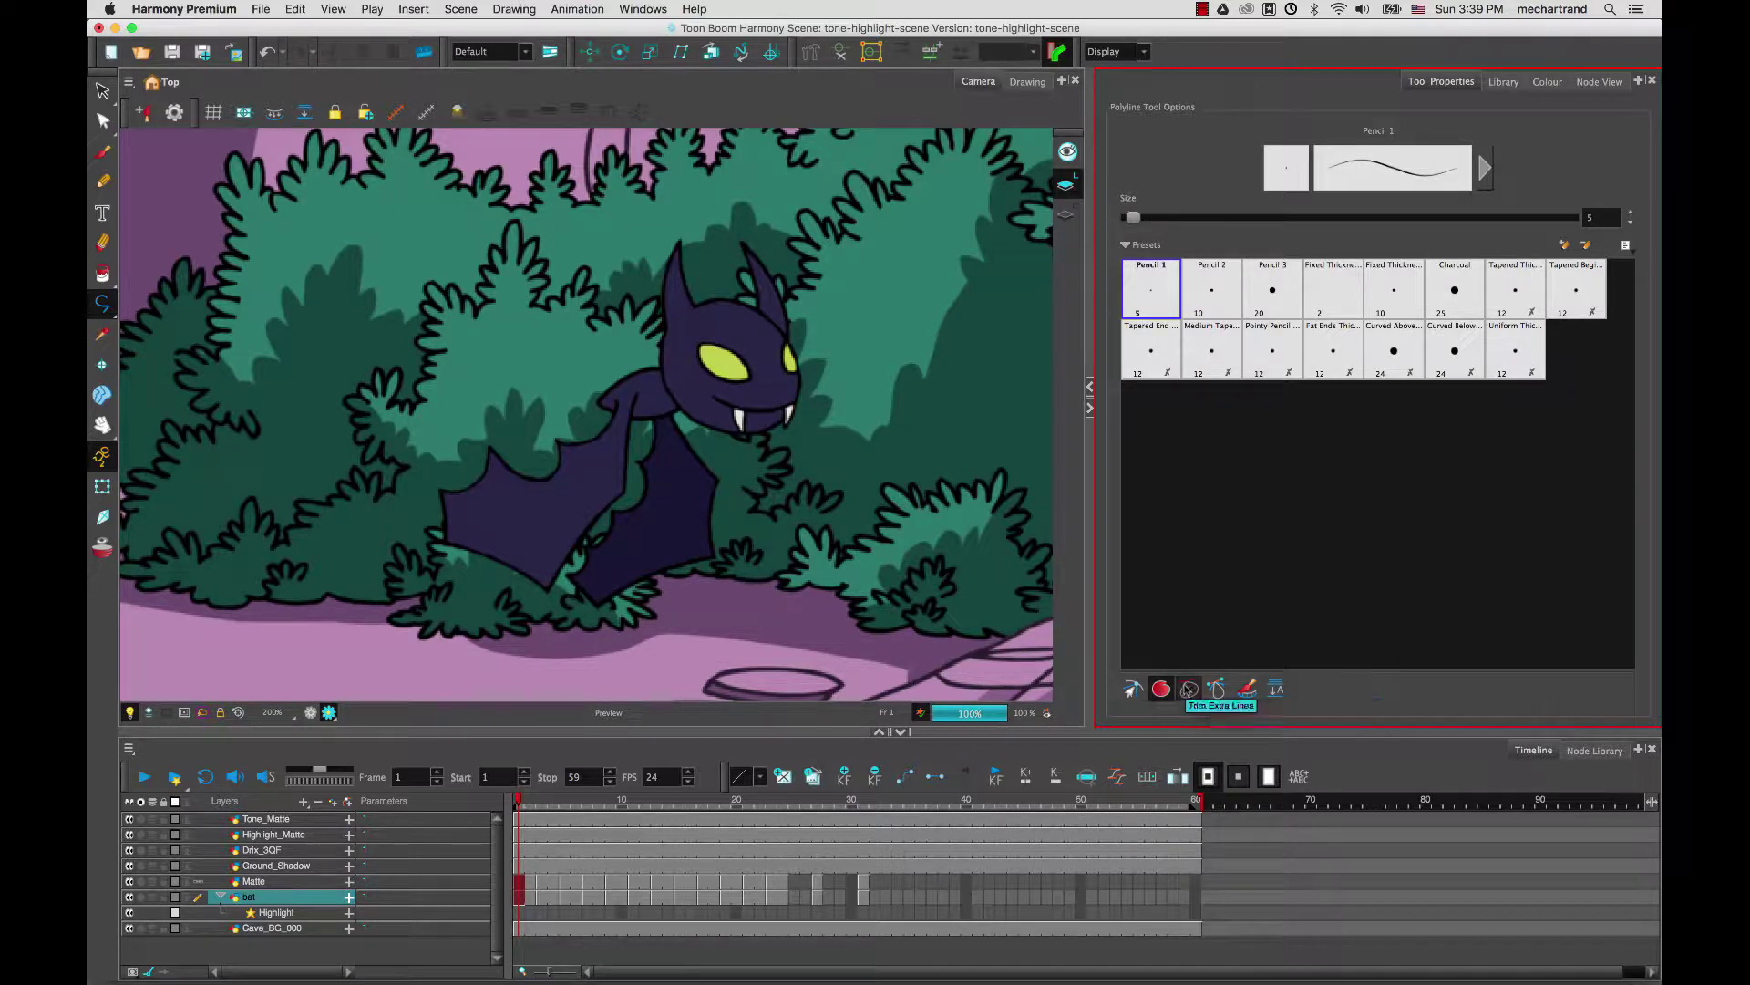
pyautogui.moveTo(797, 492); pyautogui.dragTo(865, 512)
pyautogui.moveTo(884, 600); pyautogui.dragTo(849, 631)
pyautogui.moveTo(698, 628); pyautogui.dragTo(696, 539)
pyautogui.moveTo(829, 492); pyautogui.dragTo(888, 447)
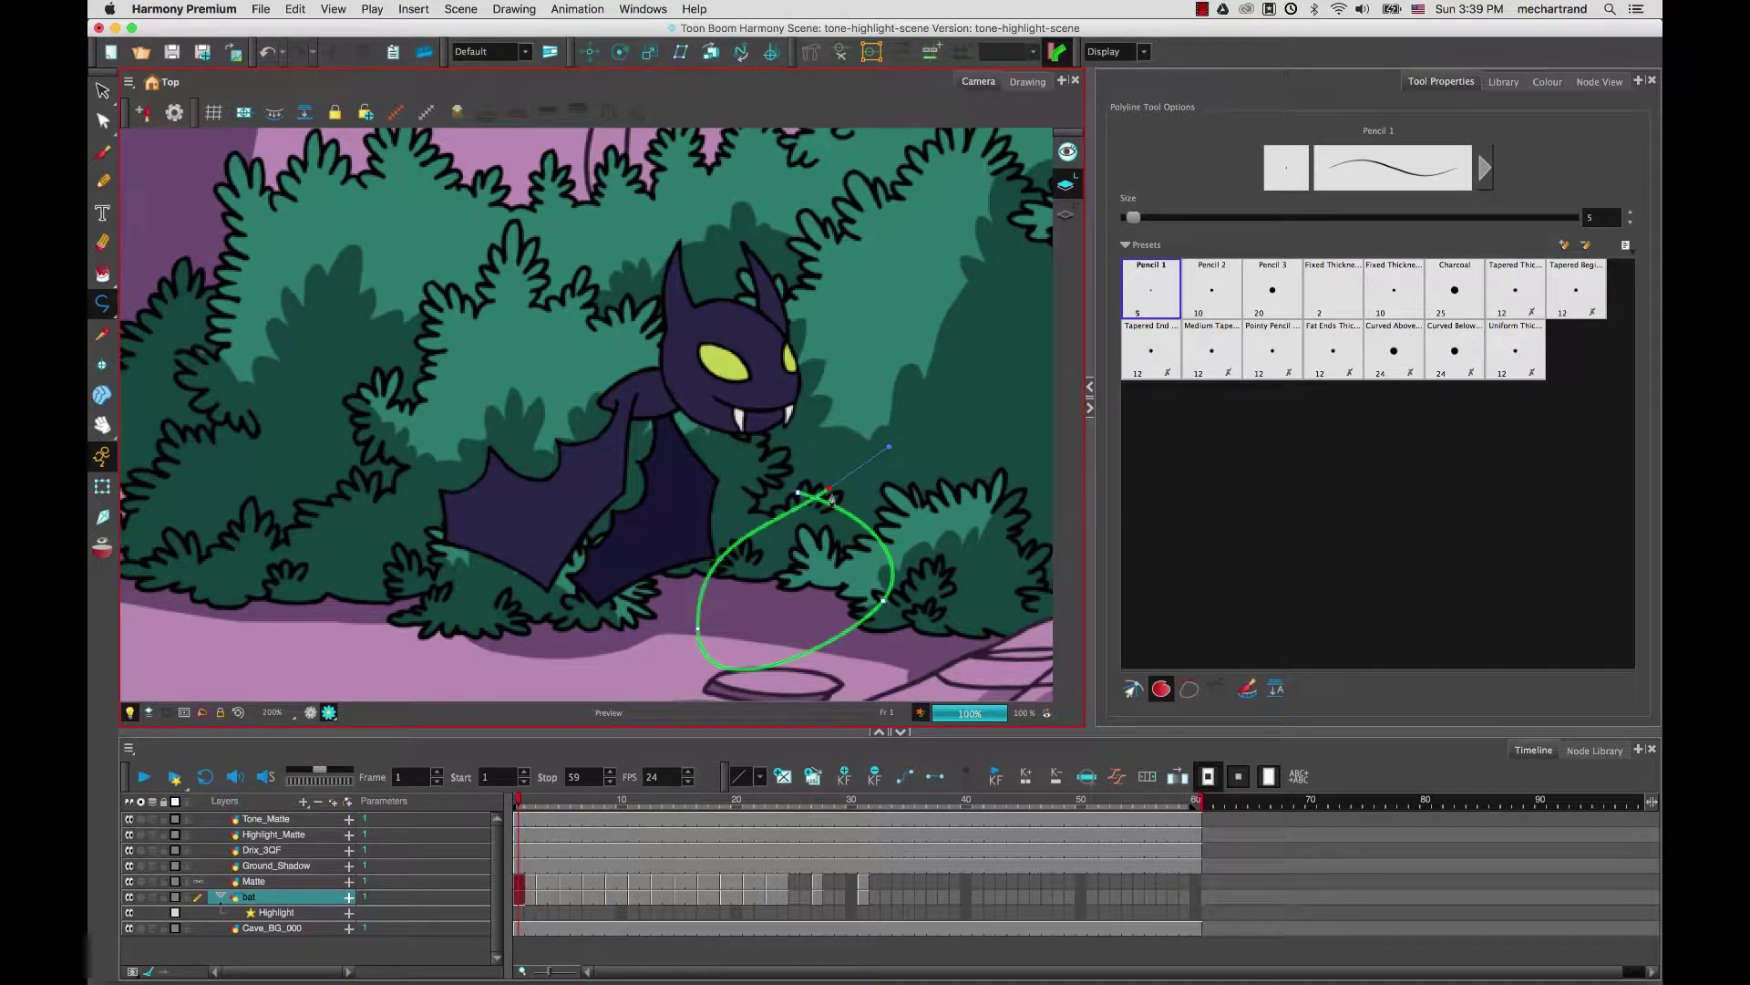
pyautogui.click(797, 492)
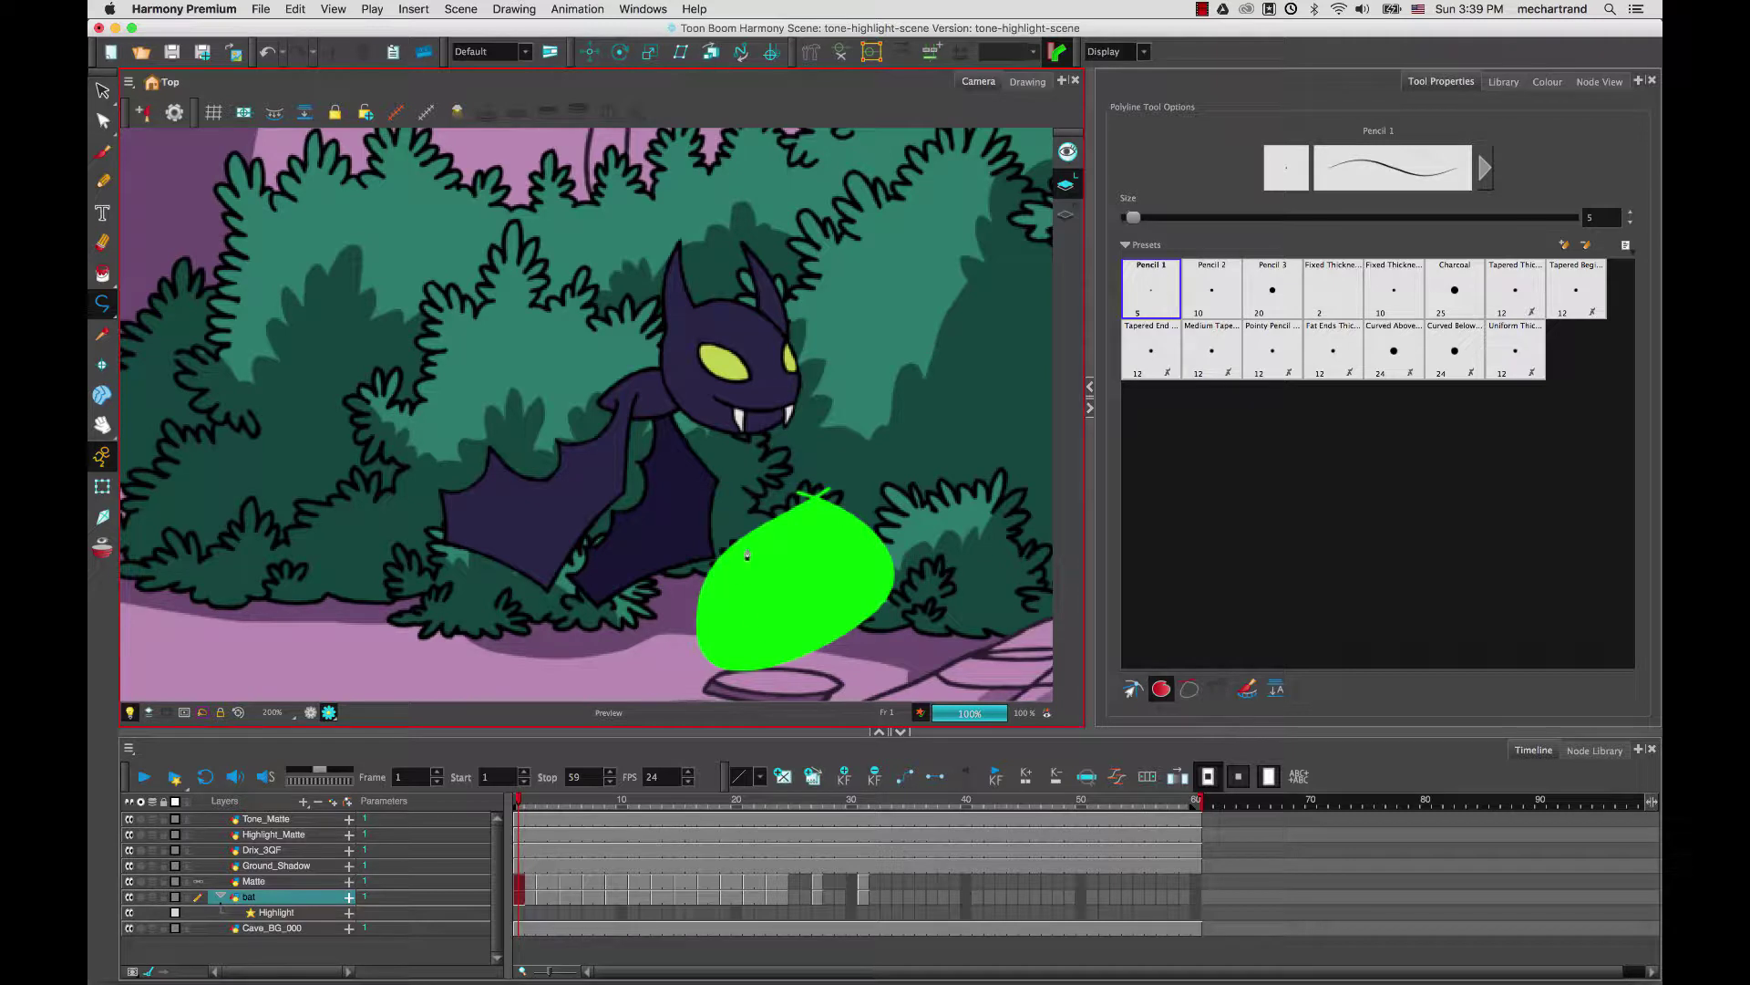
pyautogui.press('super+z')
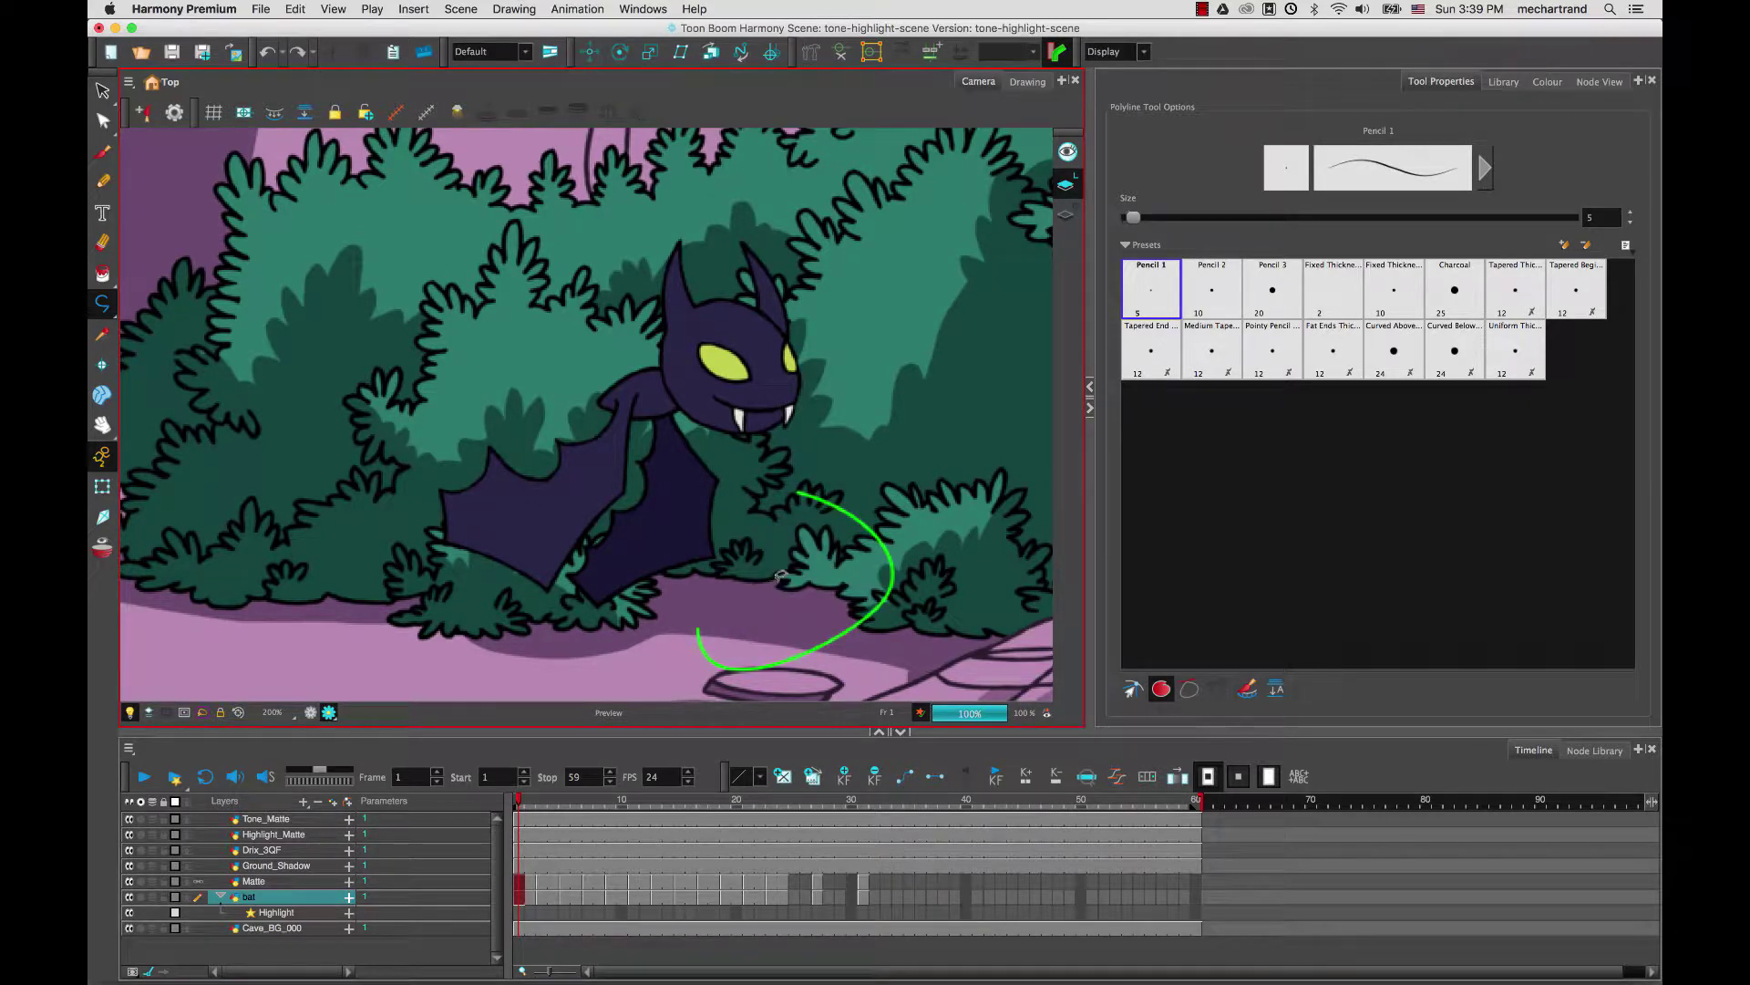
pyautogui.press('super+z')
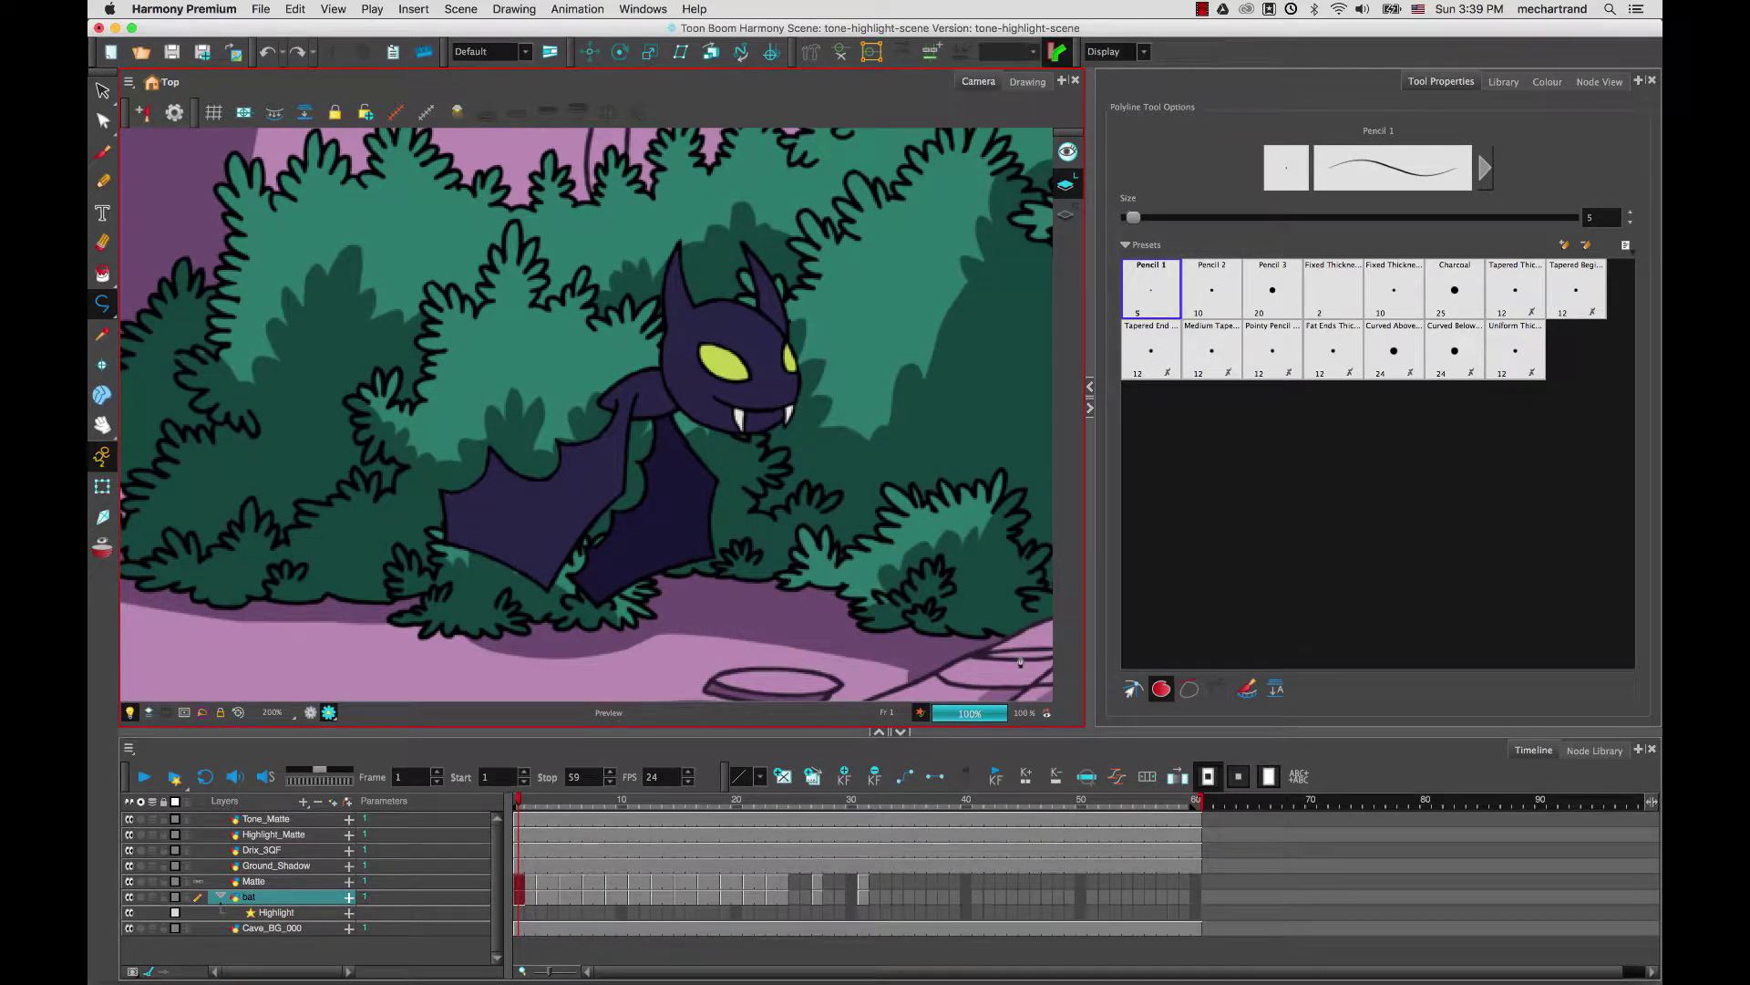
# Step: Turn on Trim Extra Lines, try a green polyline shape with overlapping ends beside the bat, and undo the shape
pyautogui.click(1188, 688)
pyautogui.moveTo(793, 500); pyautogui.dragTo(851, 497)
pyautogui.moveTo(928, 552); pyautogui.dragTo(901, 621)
pyautogui.moveTo(726, 604); pyautogui.dragTo(743, 562)
pyautogui.moveTo(844, 483); pyautogui.dragTo(881, 430)
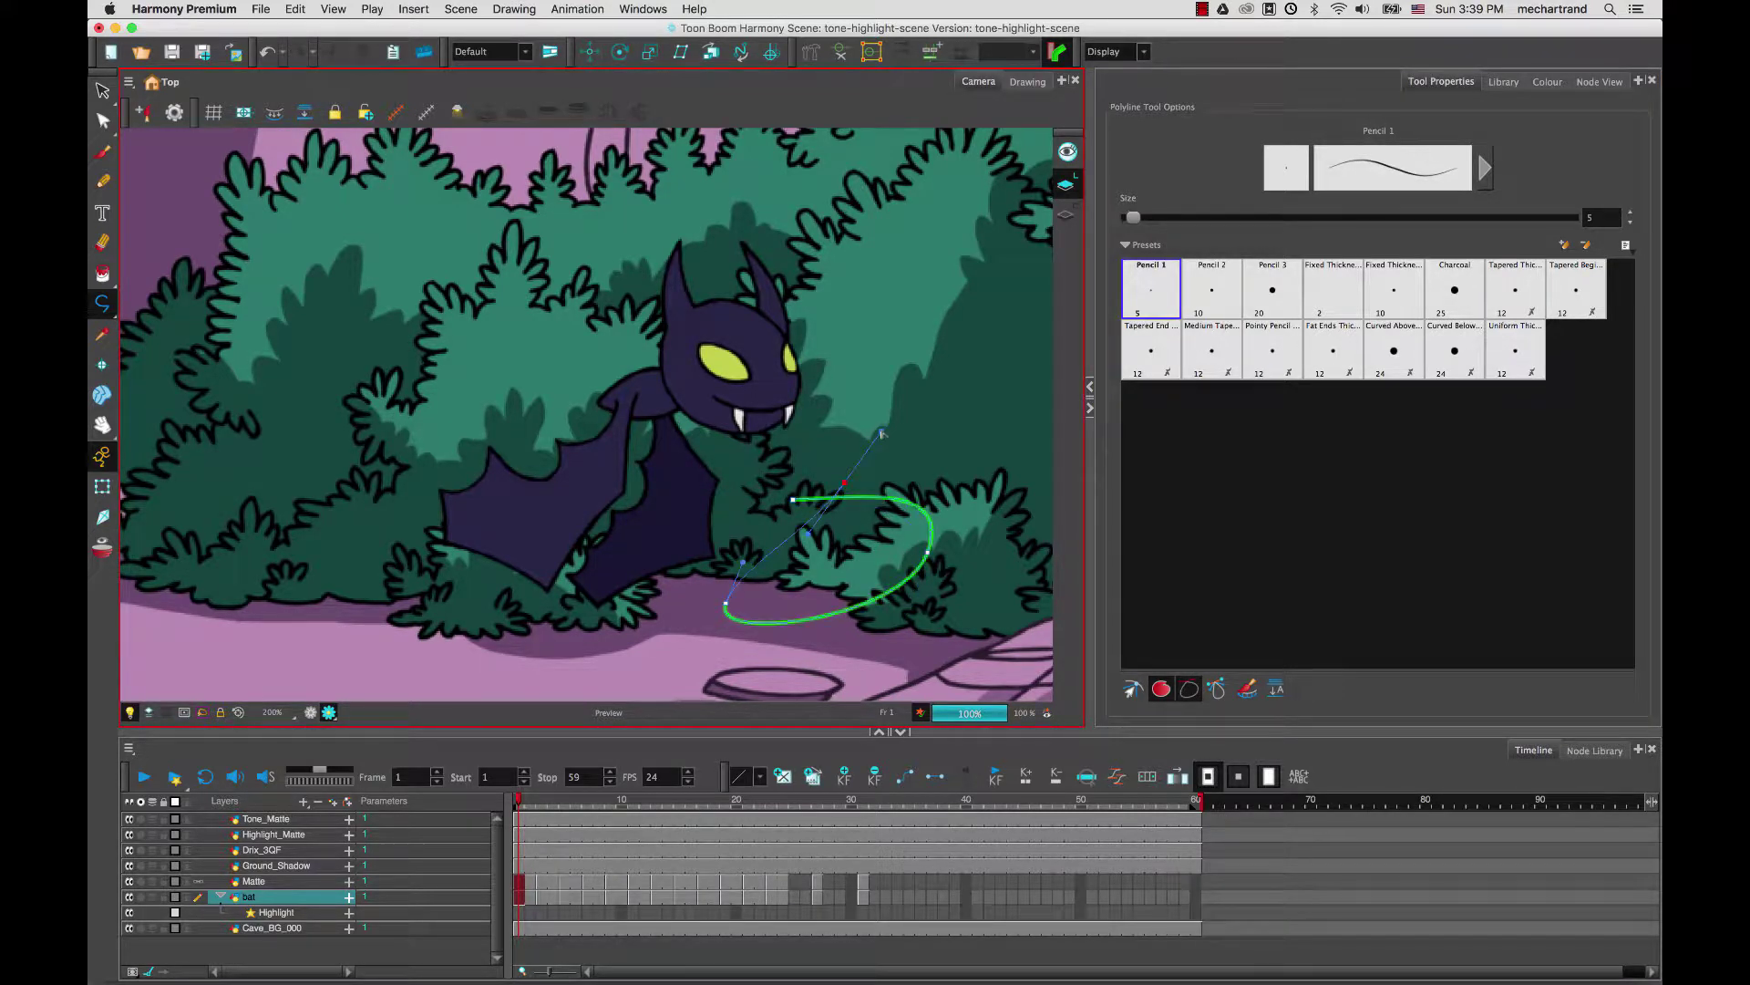
pyautogui.click(844, 486)
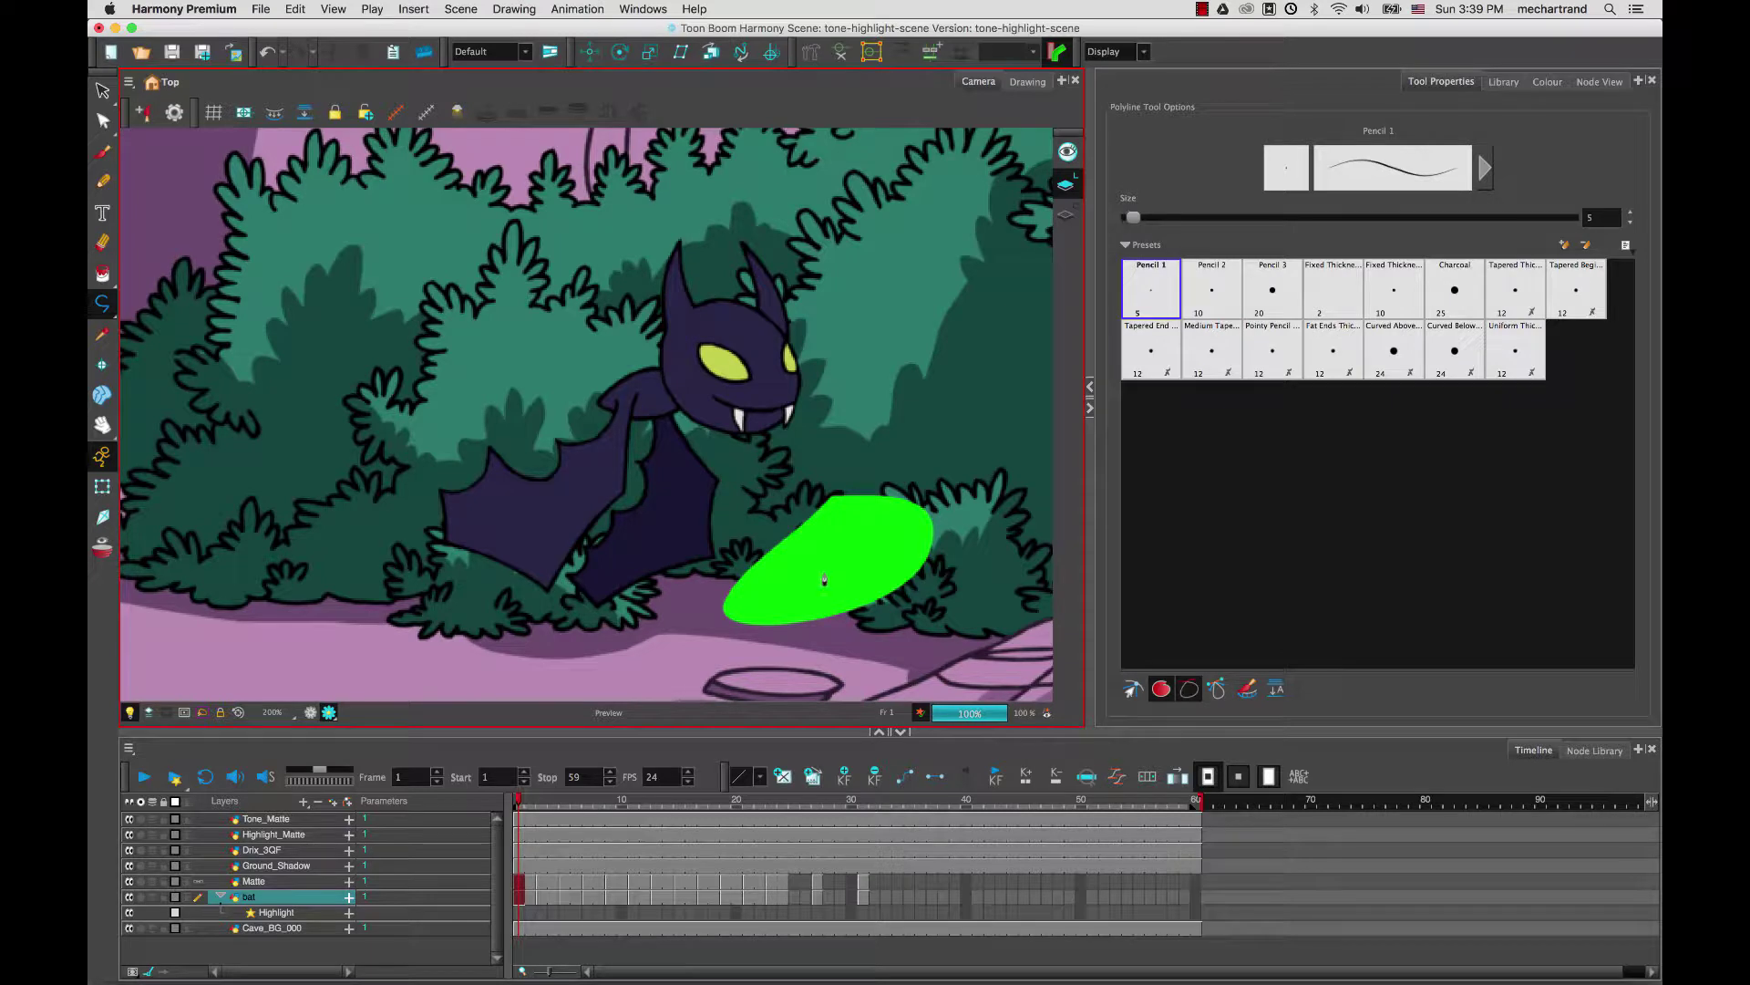
pyautogui.hotkey('ctrl', 'z')
pyautogui.press('super+z')
pyautogui.press('super+z')
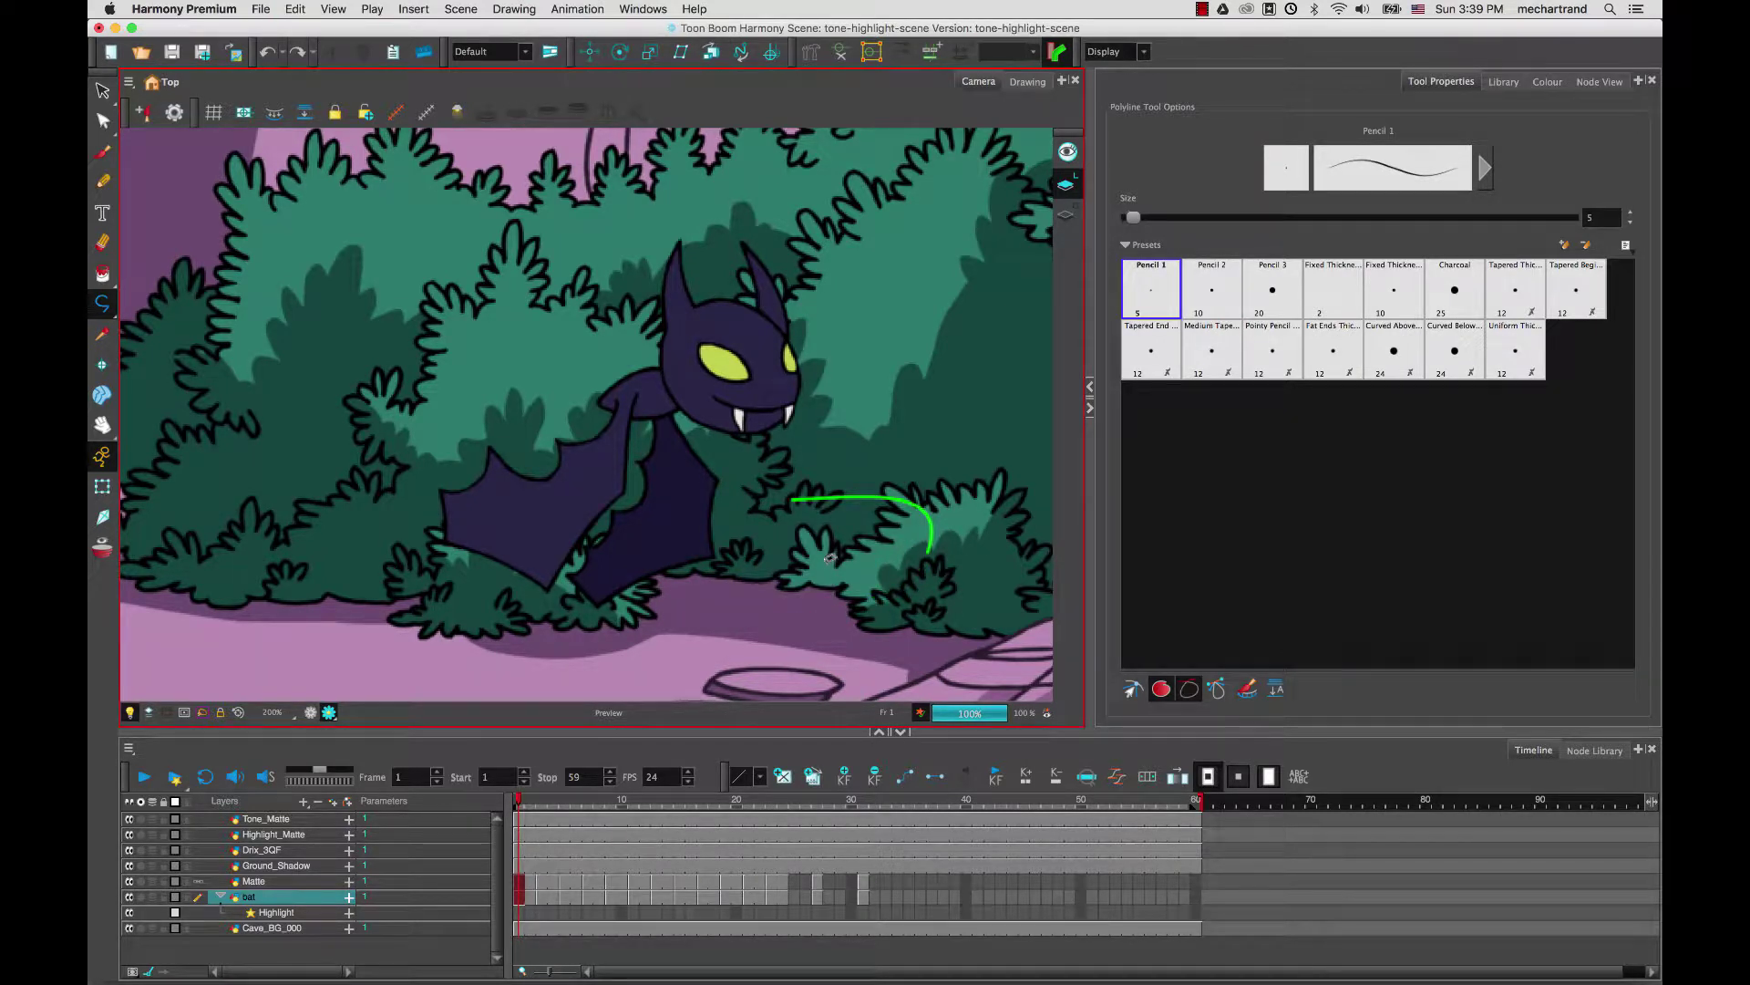
# Step: Try a filled green polyline shape with overlapping ends beside the bat with Trim Match Points turned on, and undo it
pyautogui.click(1219, 691)
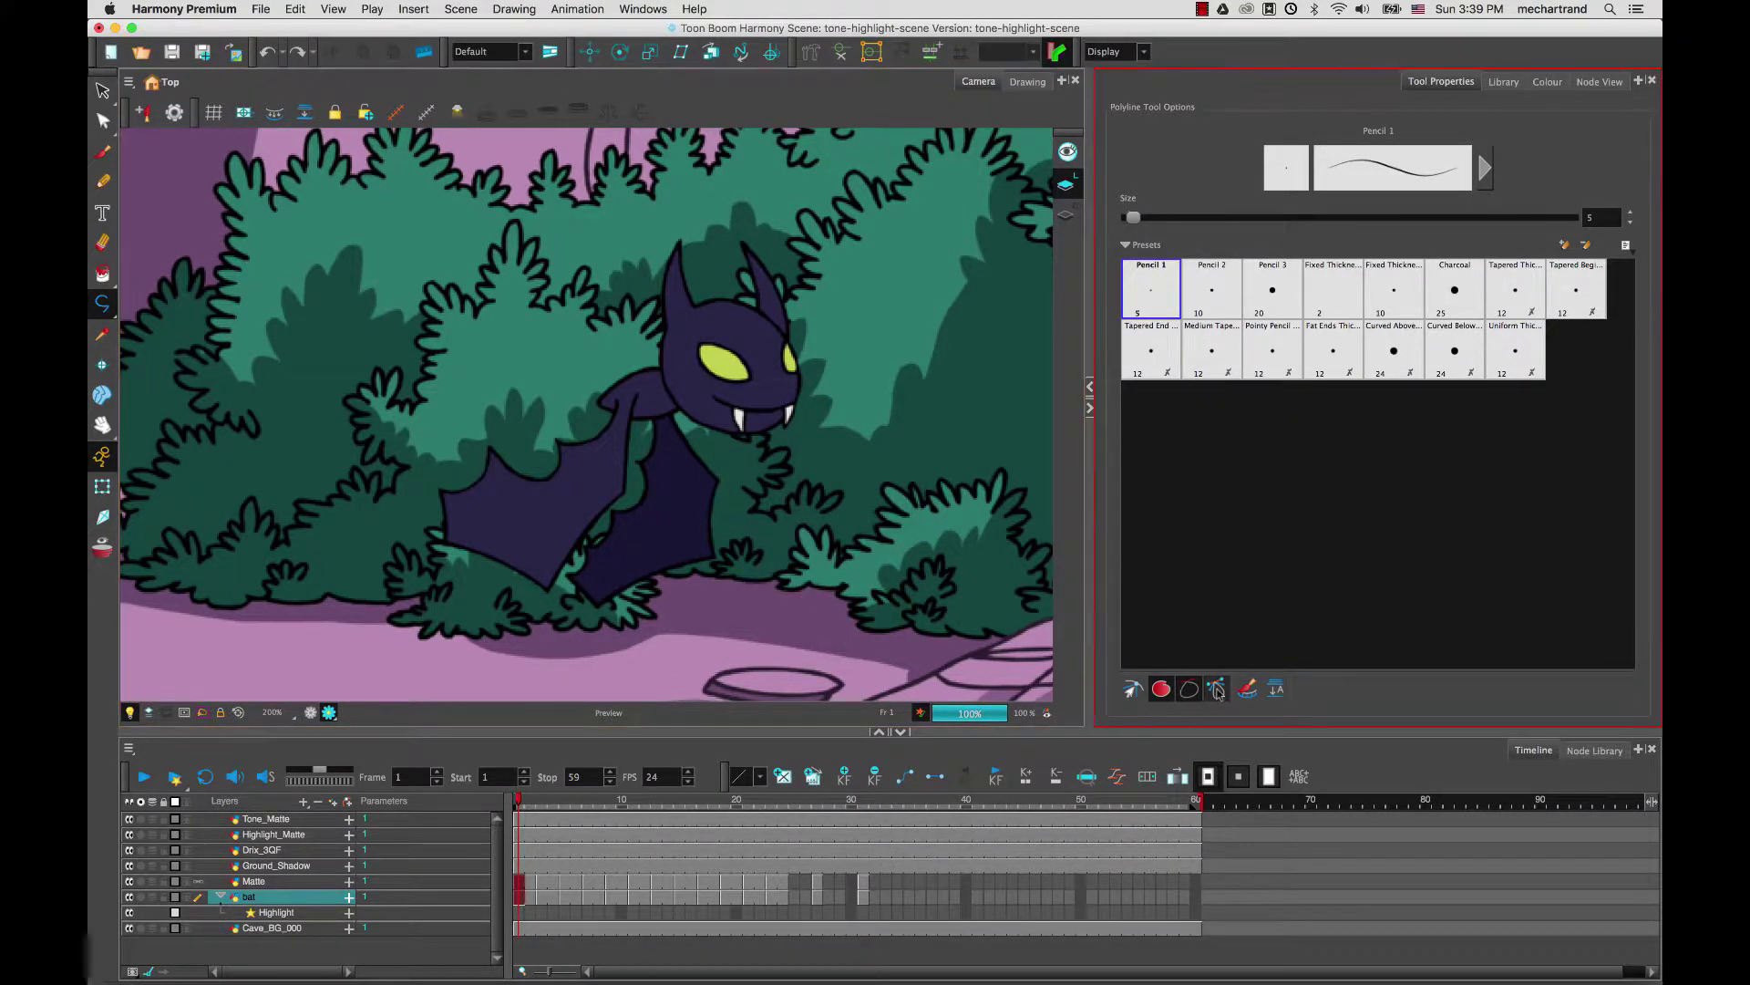
pyautogui.click(800, 494)
pyautogui.moveTo(932, 544); pyautogui.dragTo(934, 592)
pyautogui.moveTo(761, 640); pyautogui.dragTo(856, 453)
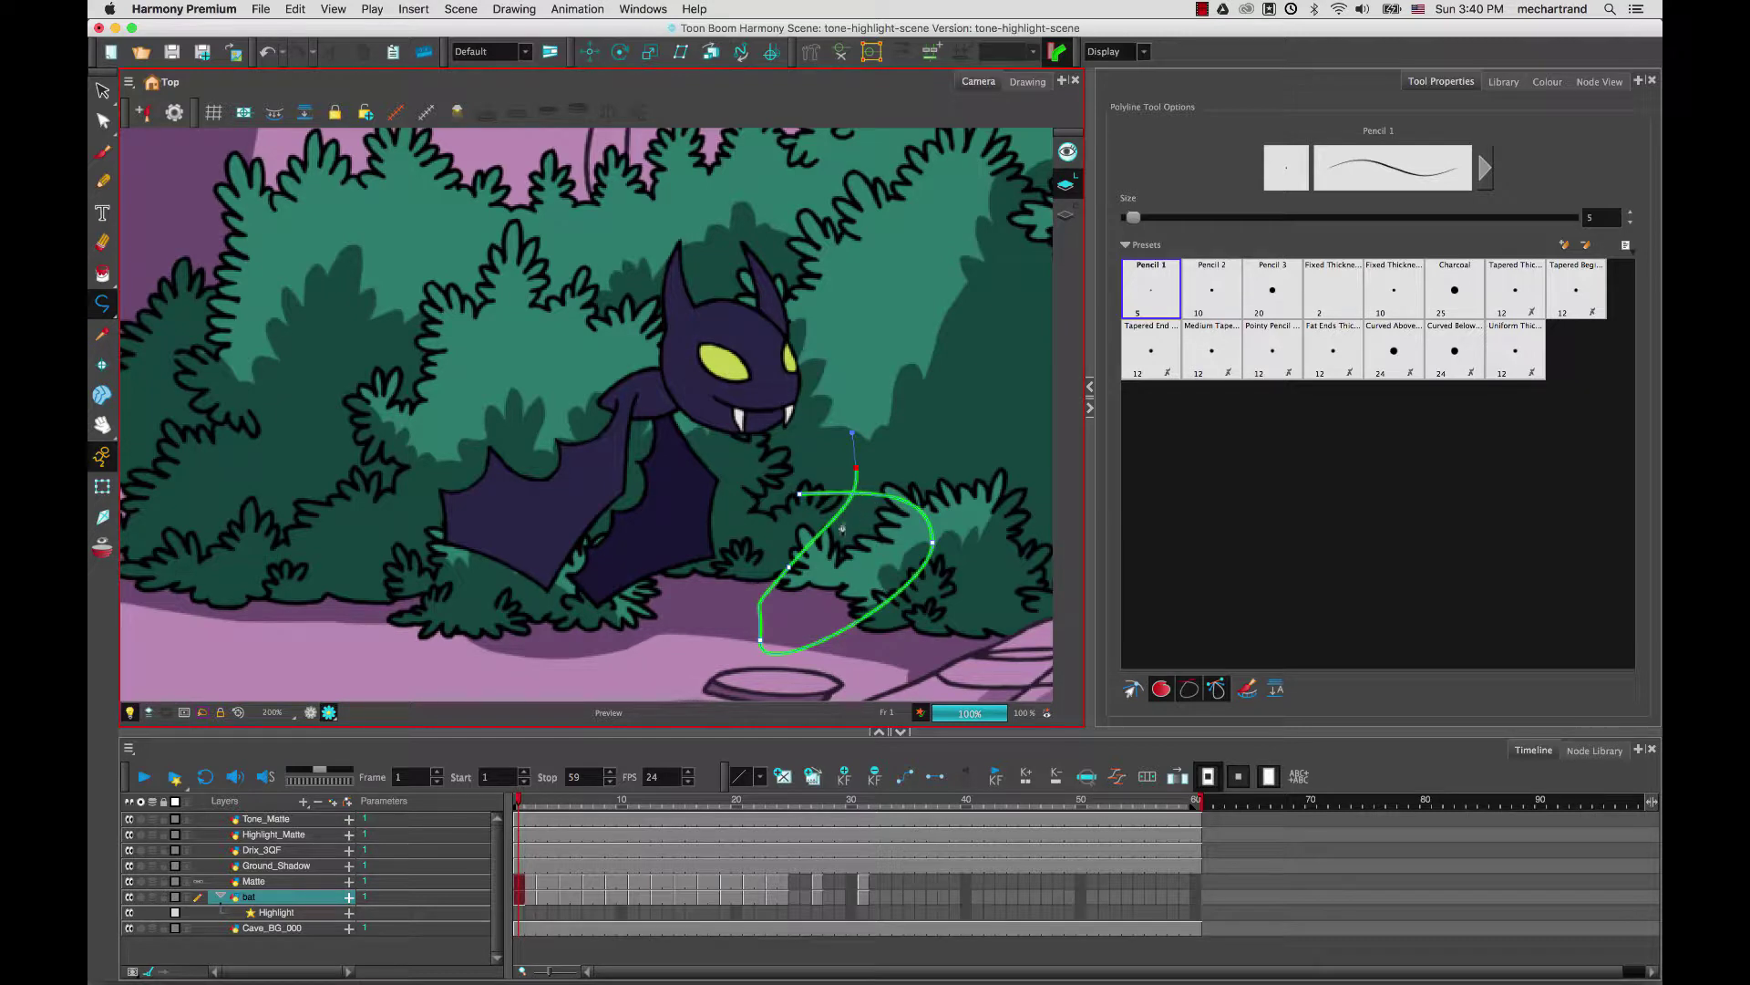
pyautogui.click(857, 472)
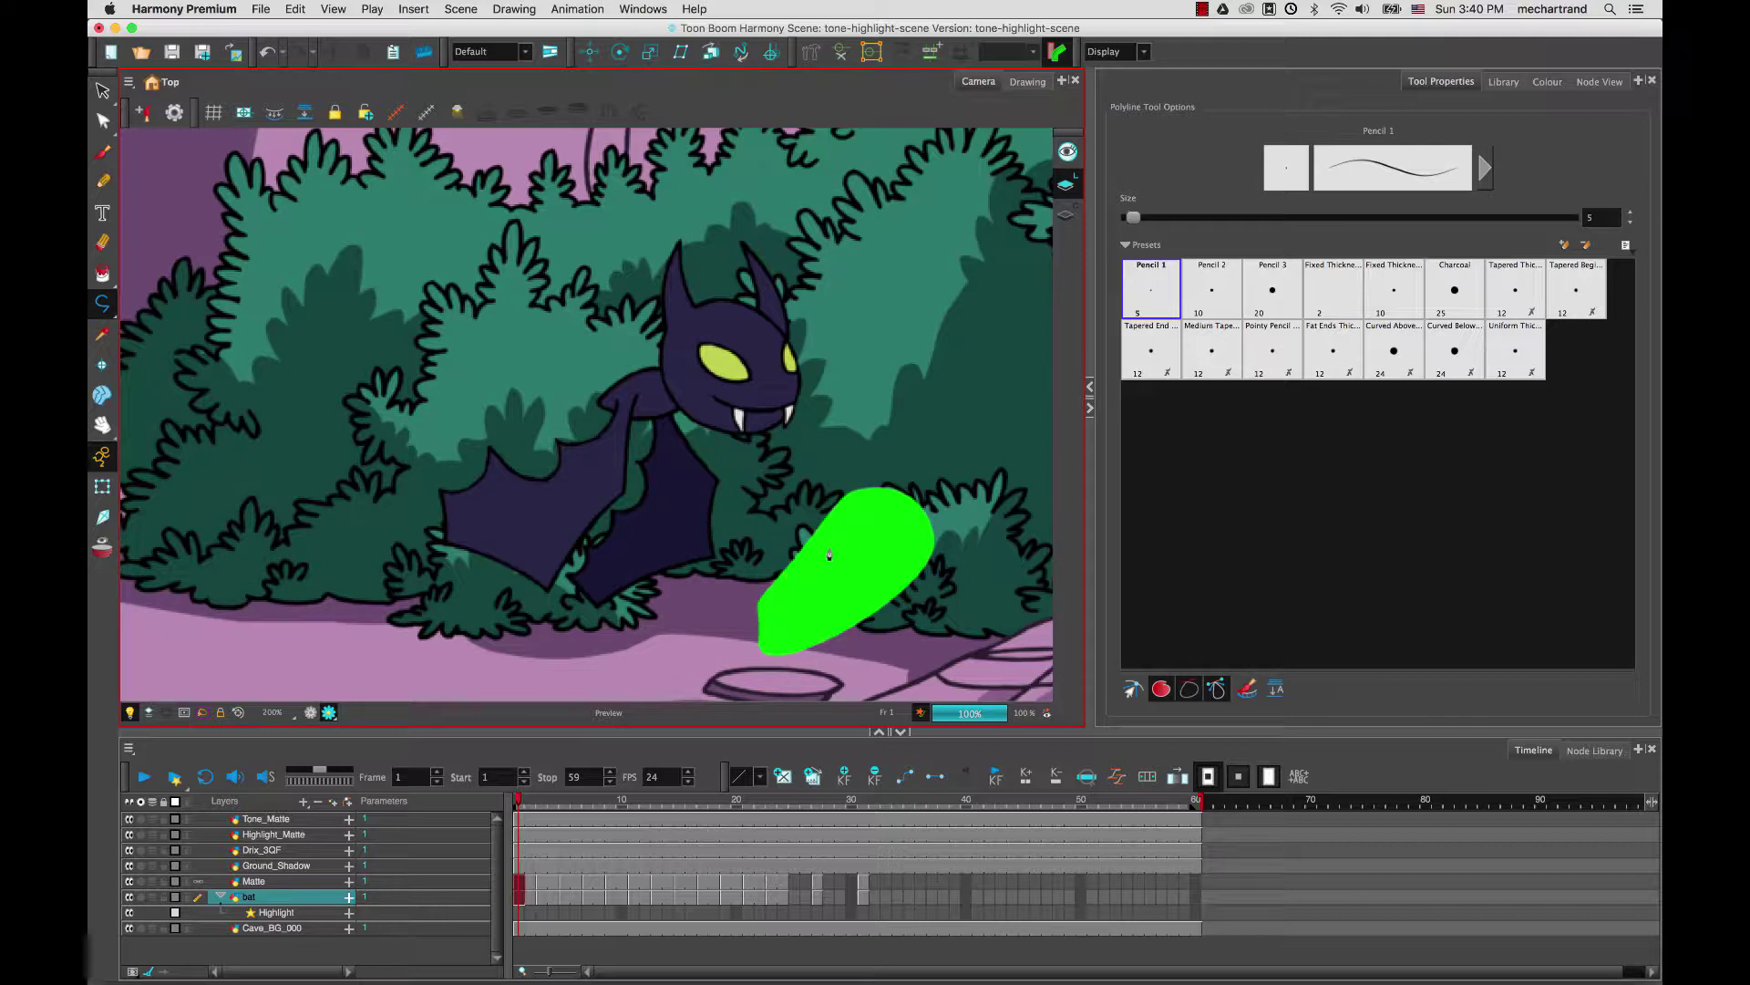
pyautogui.click(1216, 688)
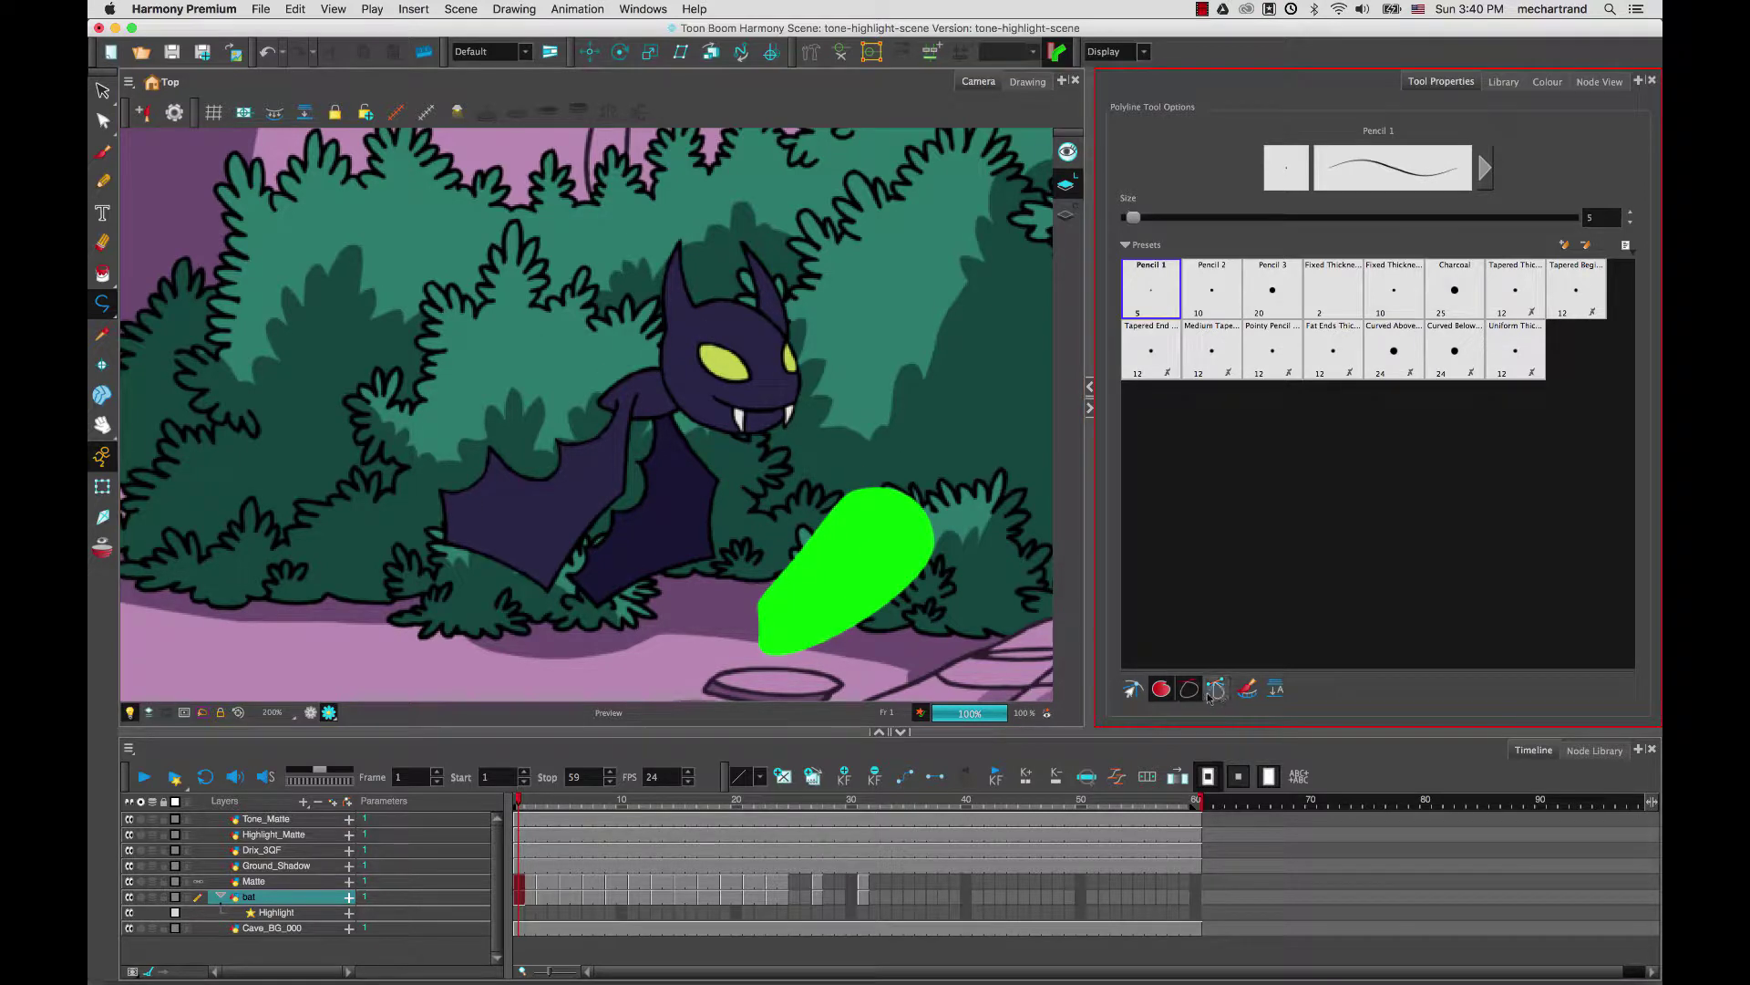
pyautogui.press('super+z')
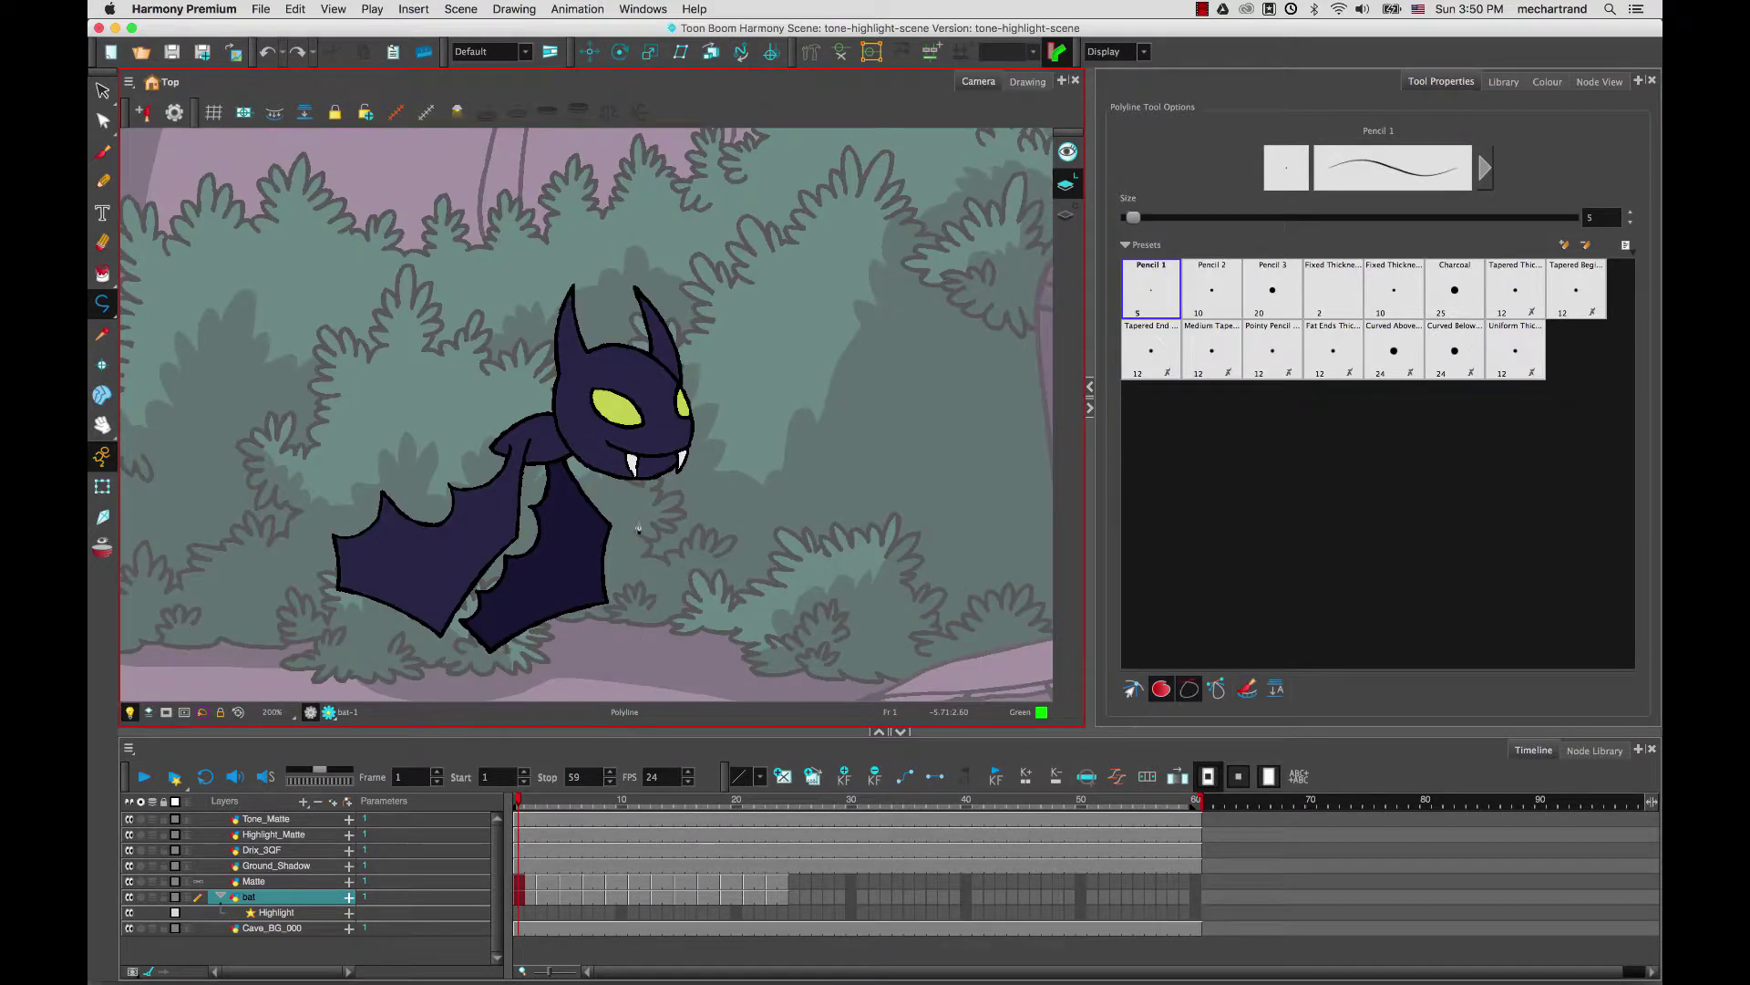
# Step: Draw a closed, filled green polyline shape across the bat's ears and forehead on the Matte layer at frame 1
pyautogui.press('2')
pyautogui.press('2')
pyautogui.press('2')
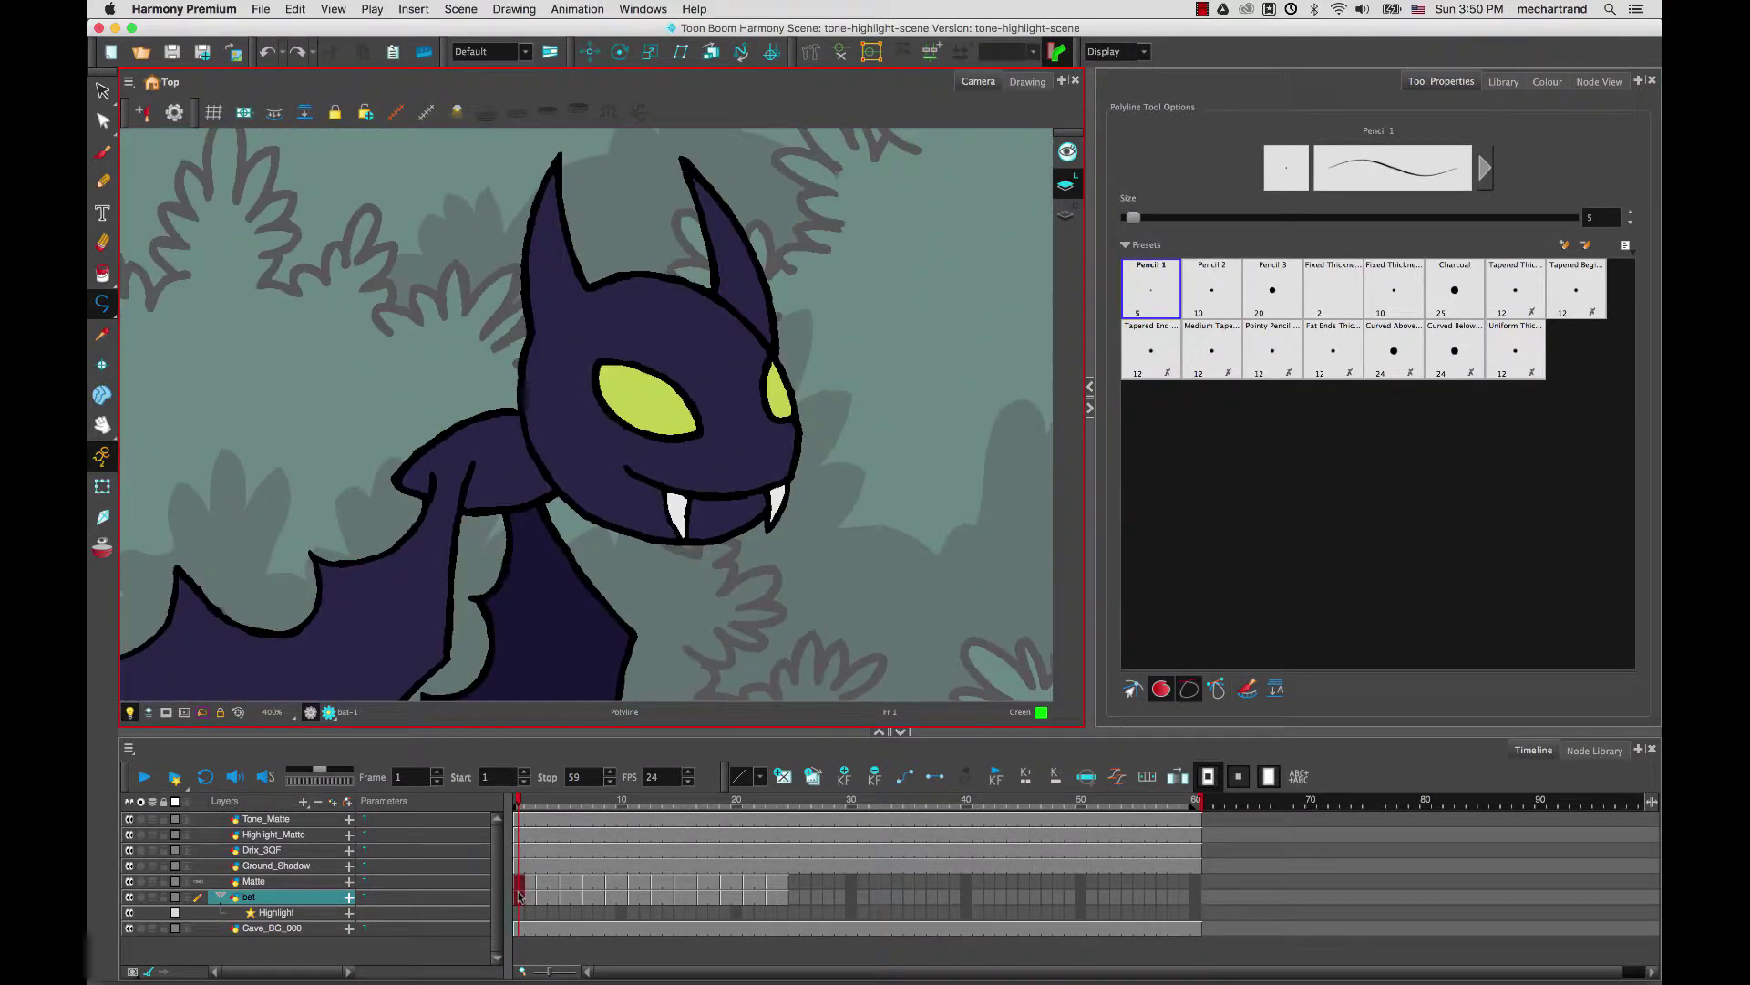
pyautogui.click(520, 884)
pyautogui.moveTo(695, 344); pyautogui.dragTo(756, 456)
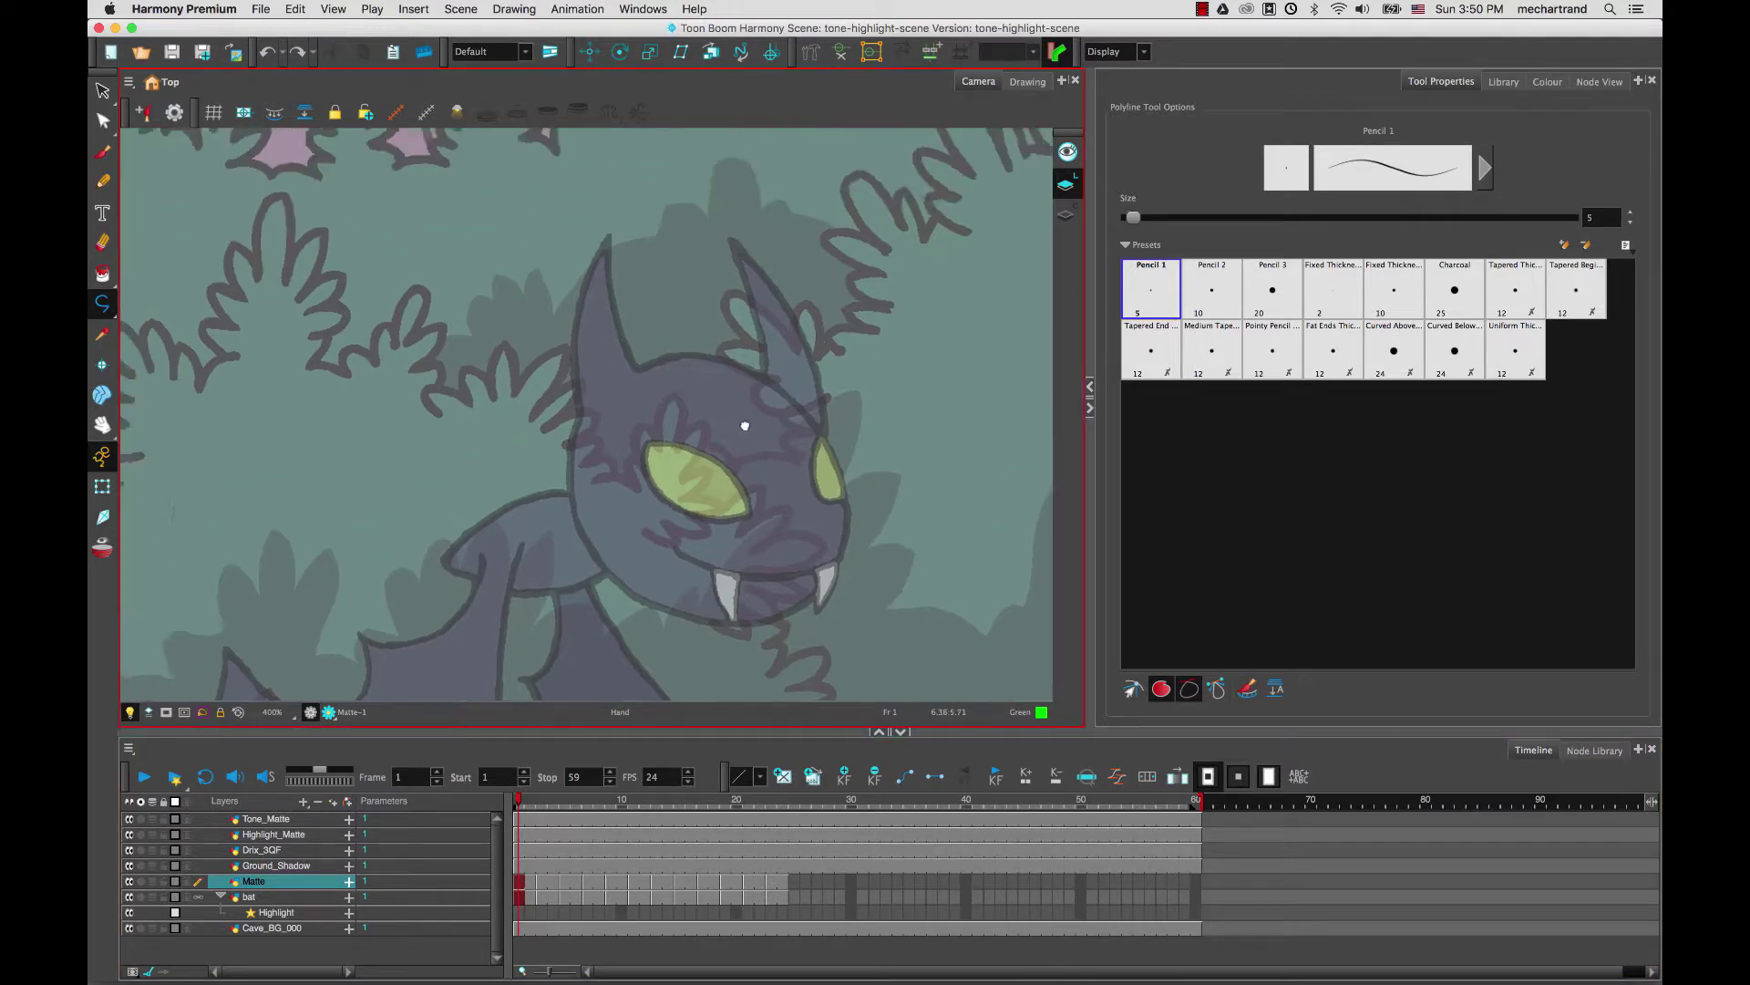
pyautogui.press('2')
pyautogui.press('2')
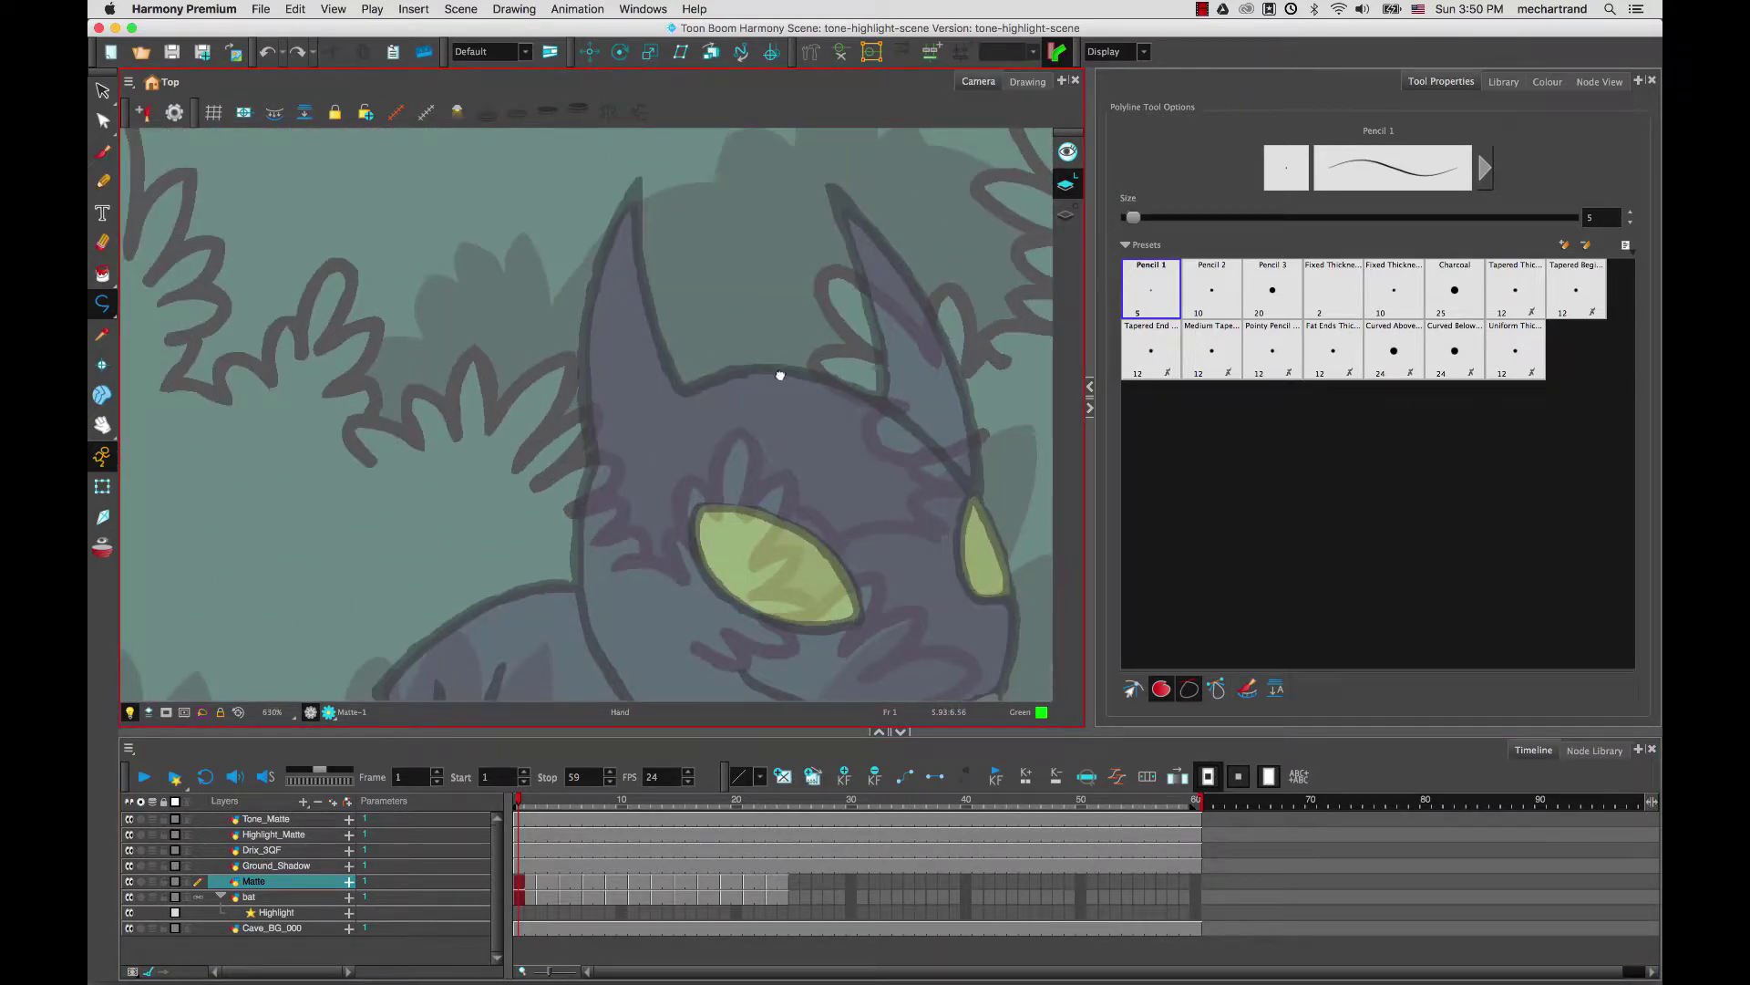
pyautogui.moveTo(778, 377); pyautogui.dragTo(728, 420)
pyautogui.scroll(-3, 727, 435)
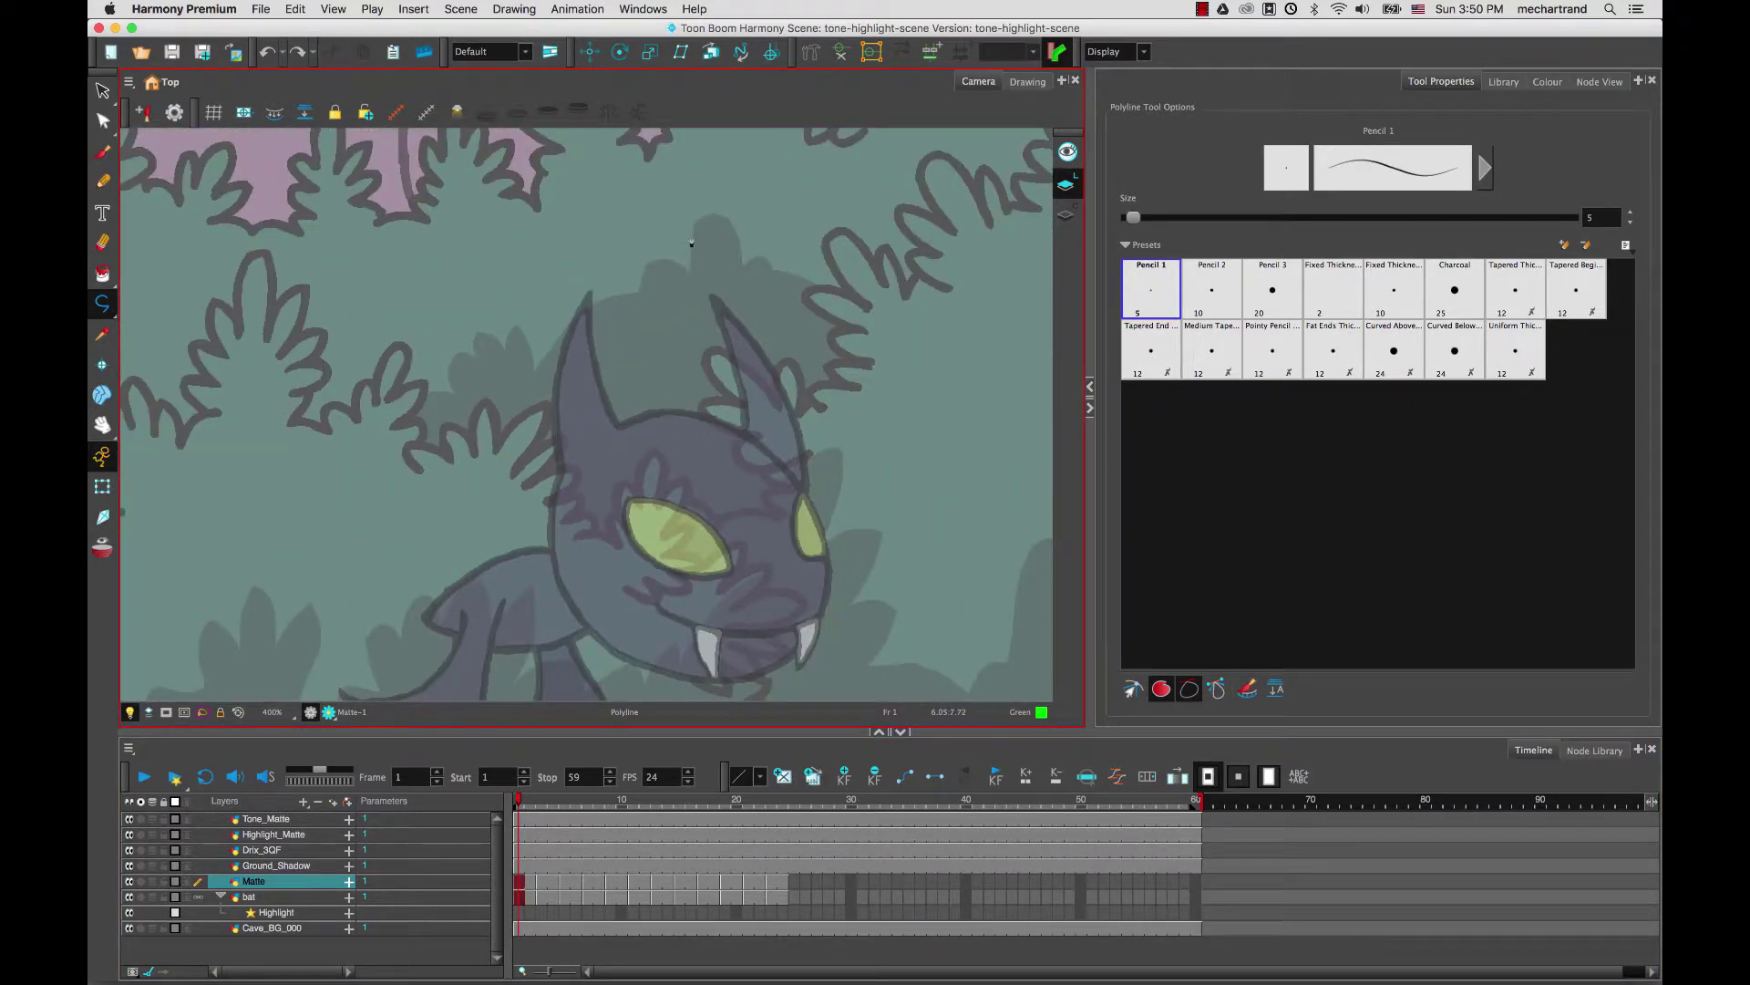
pyautogui.click(667, 217)
pyautogui.moveTo(766, 454); pyautogui.dragTo(767, 520)
pyautogui.press('Return')
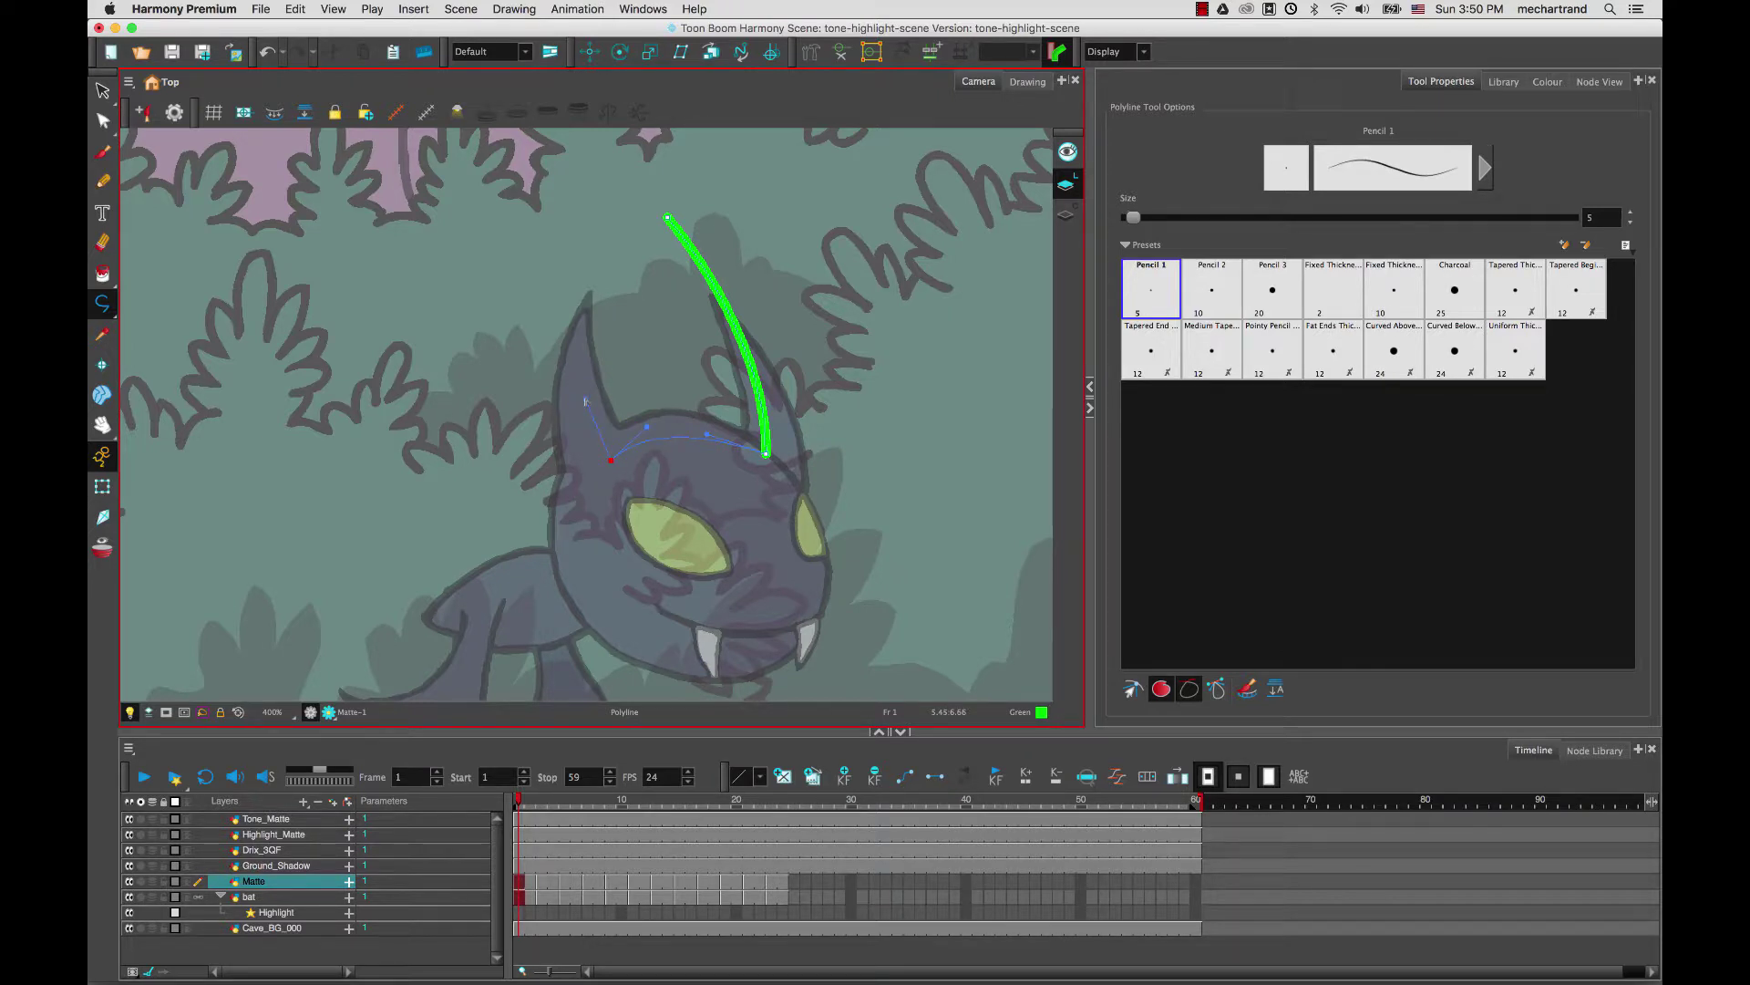
pyautogui.moveTo(585, 400); pyautogui.dragTo(586, 401)
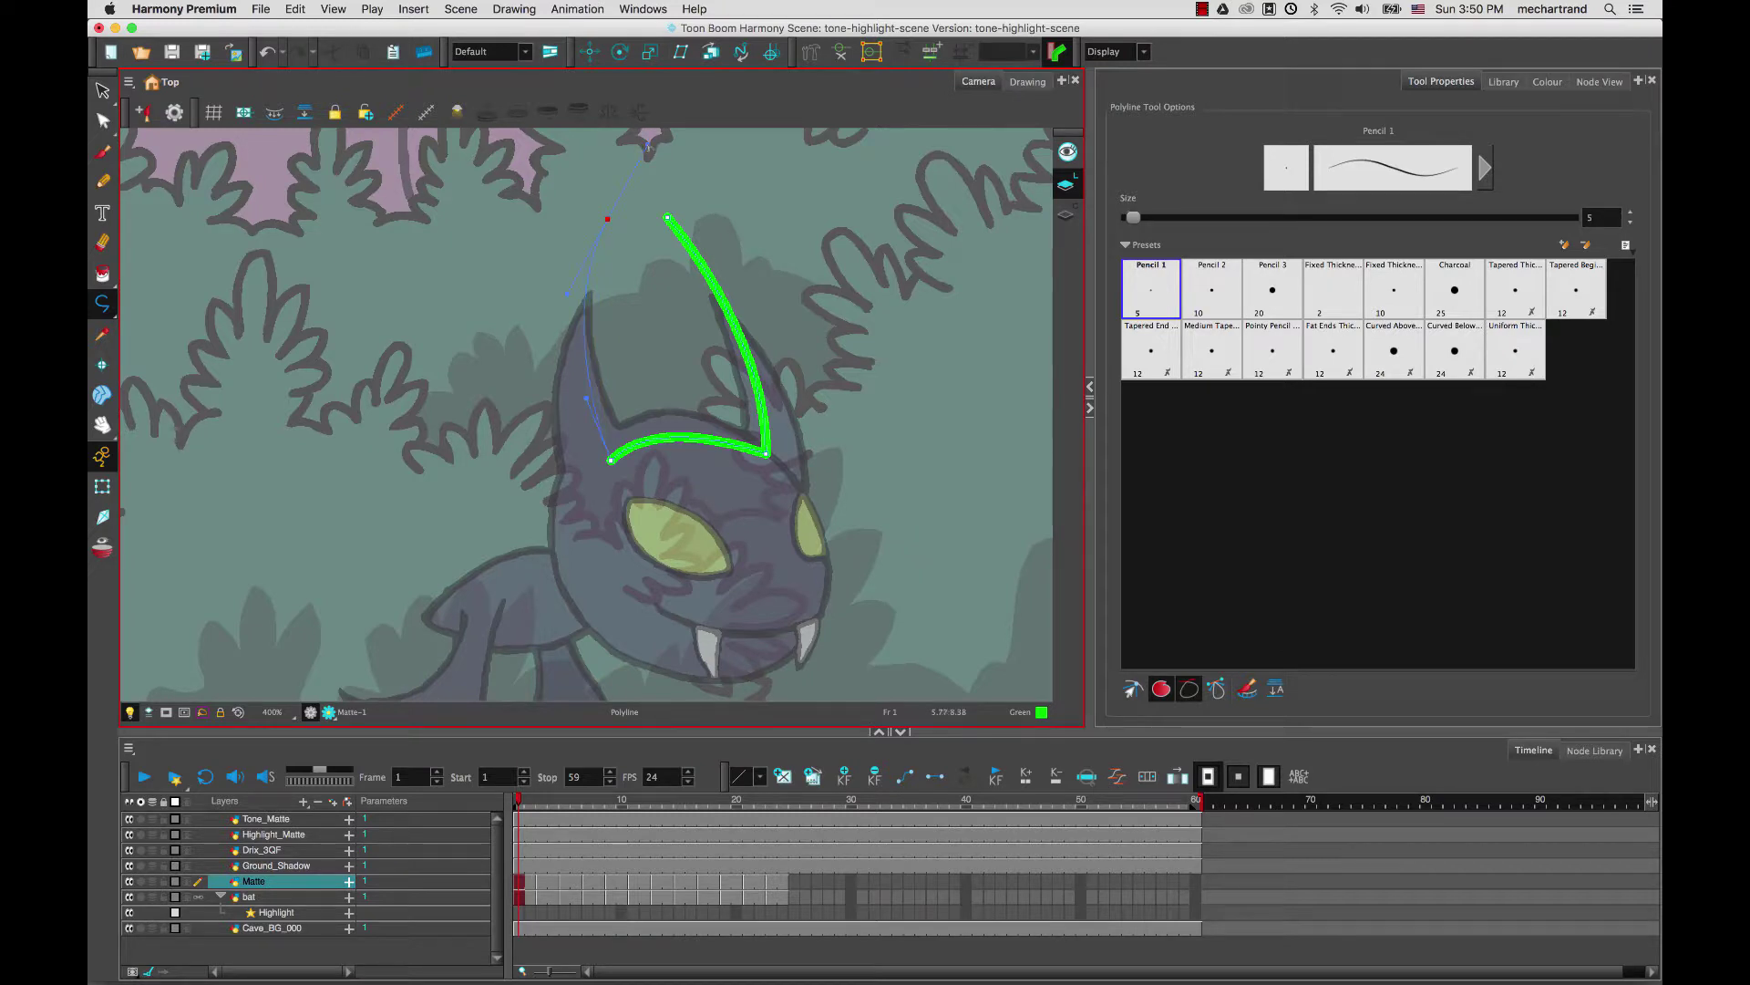
pyautogui.moveTo(668, 228); pyautogui.dragTo(668, 228)
pyautogui.click(726, 247)
pyautogui.doubleClick(727, 249)
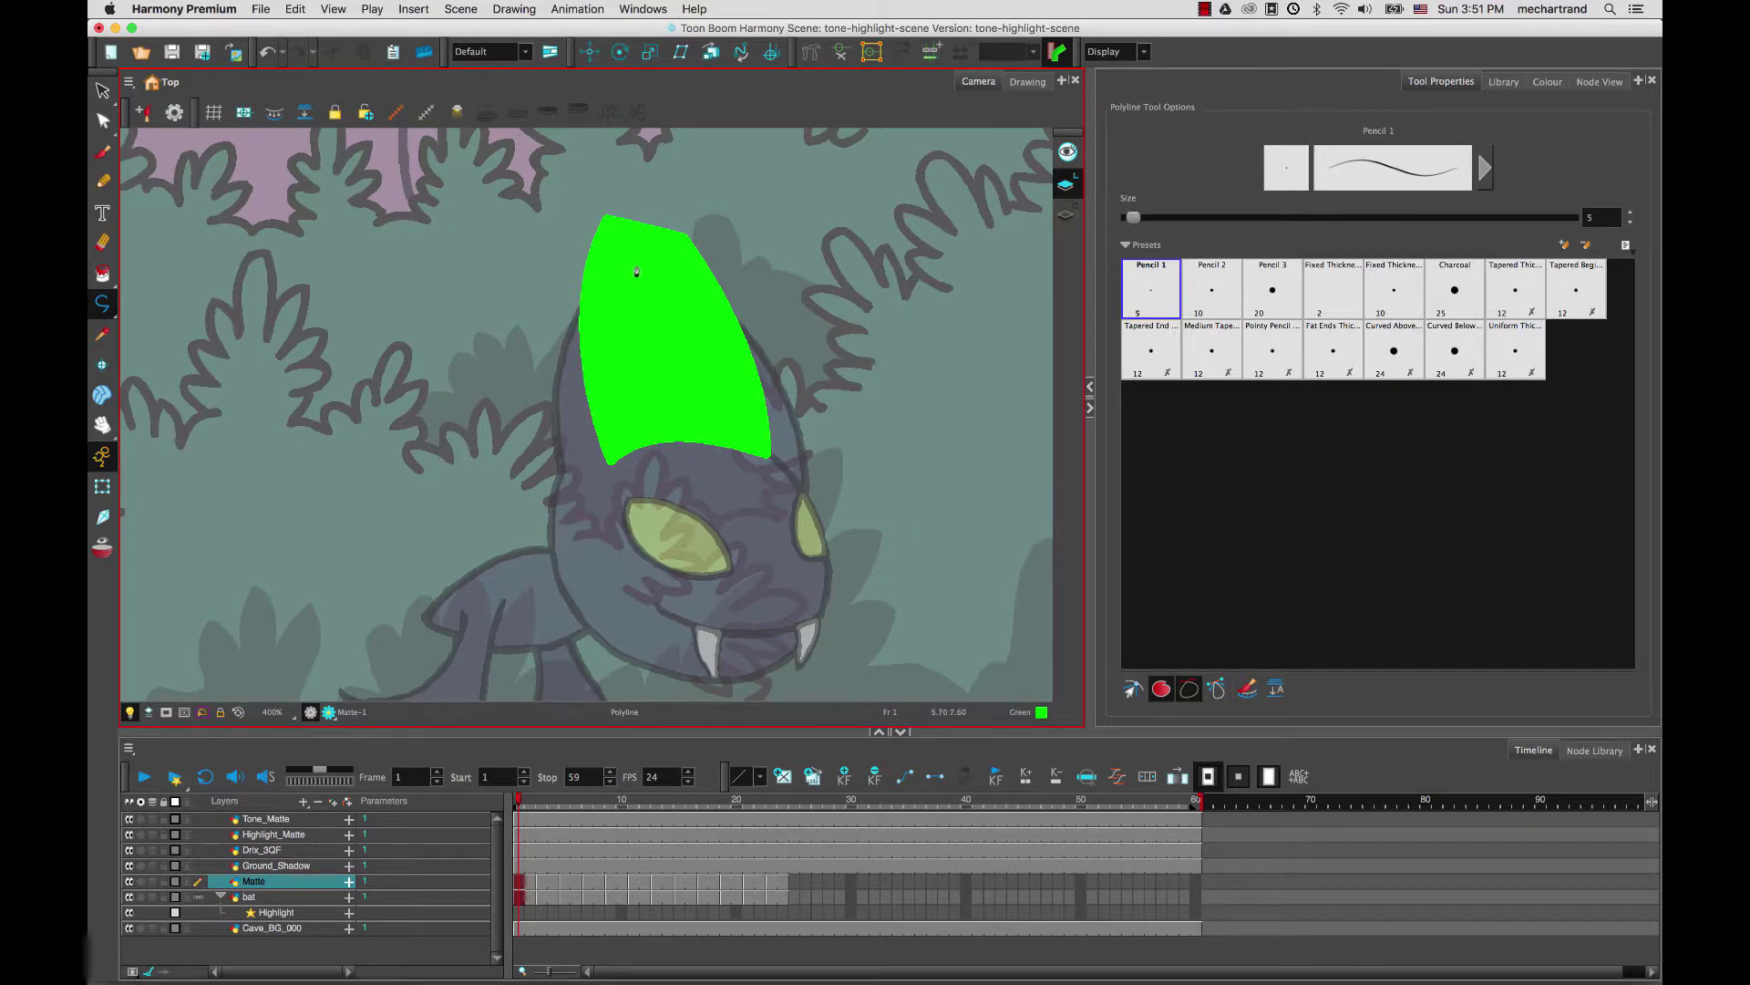
pyautogui.click(1191, 688)
# Step: Make the Green swatch semi-transparent by lowering its alpha to 101
pyautogui.click(1546, 83)
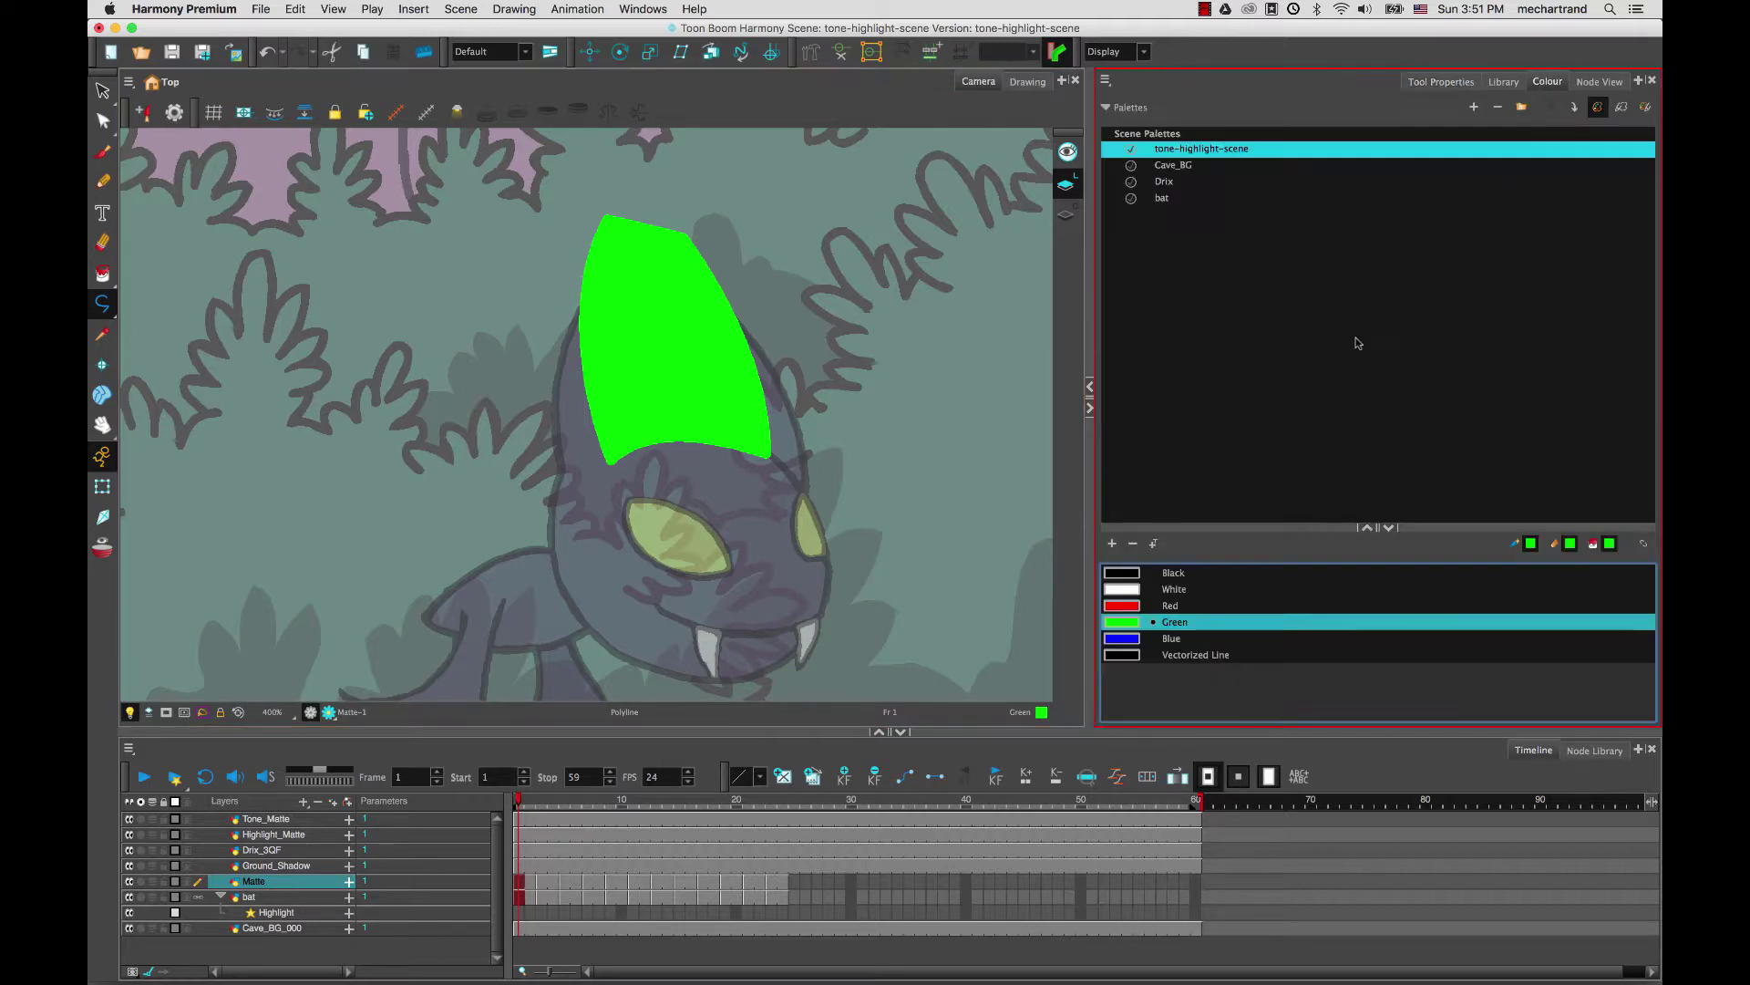
pyautogui.doubleClick(1128, 626)
pyautogui.moveTo(1053, 515); pyautogui.dragTo(1005, 516)
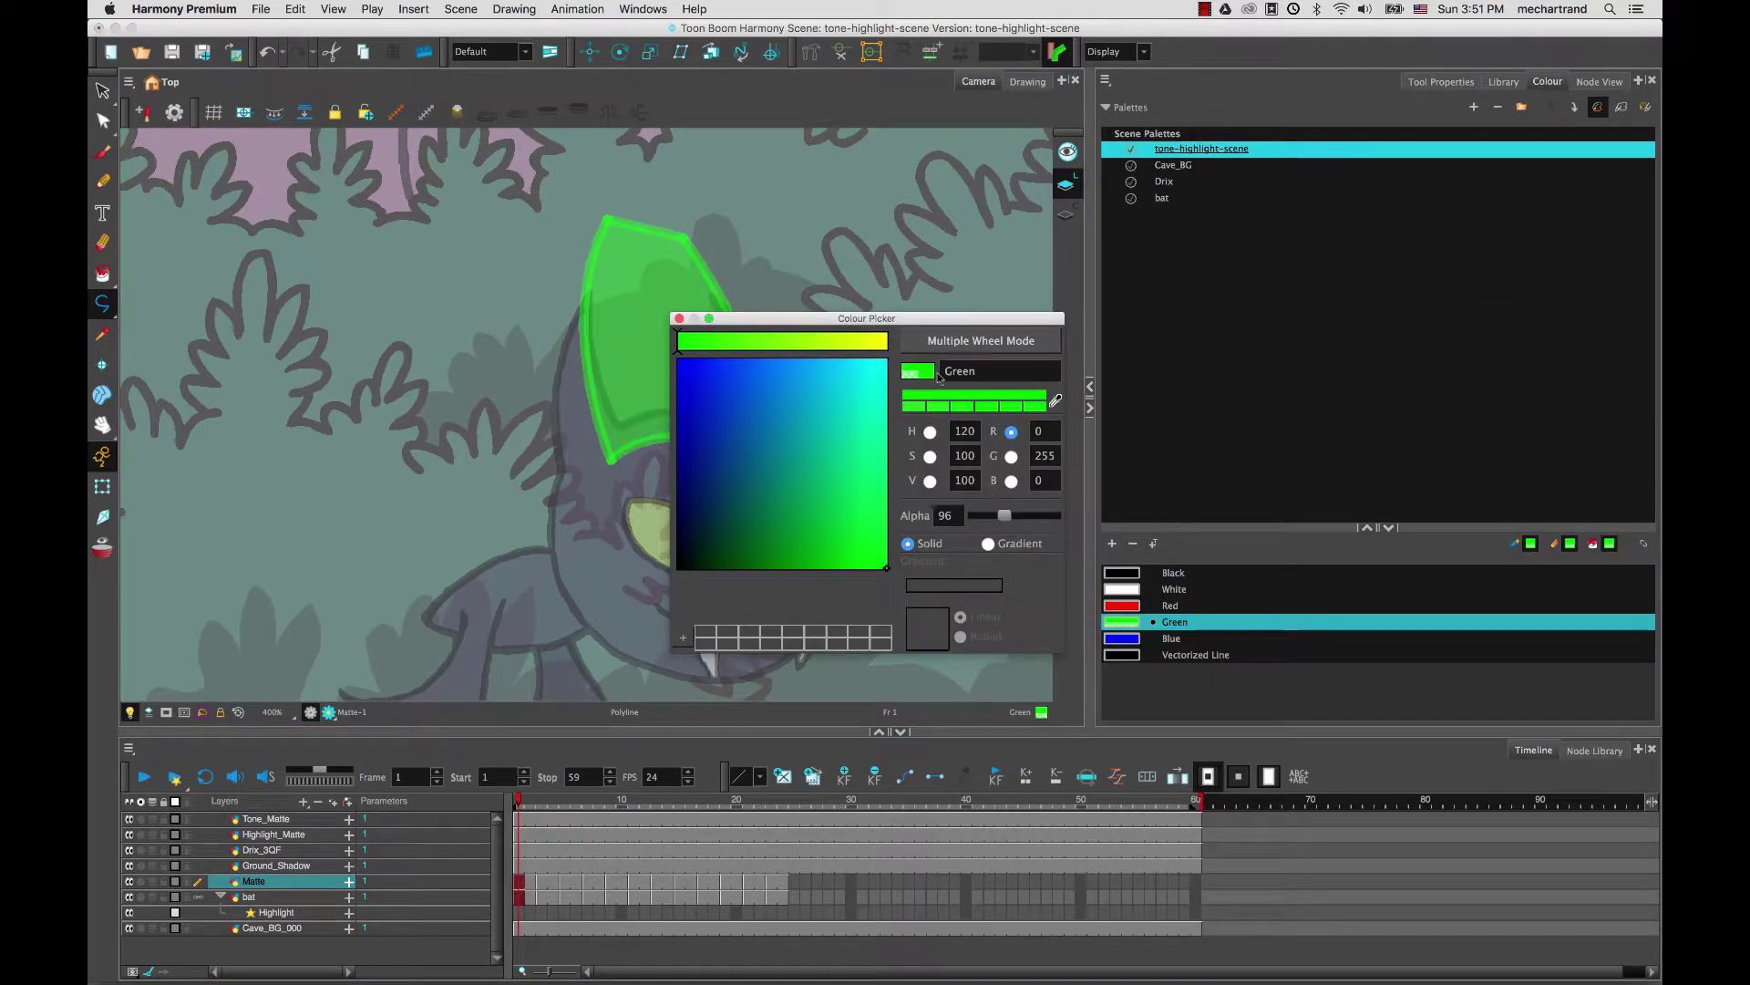
pyautogui.moveTo(930, 319); pyautogui.dragTo(1153, 283)
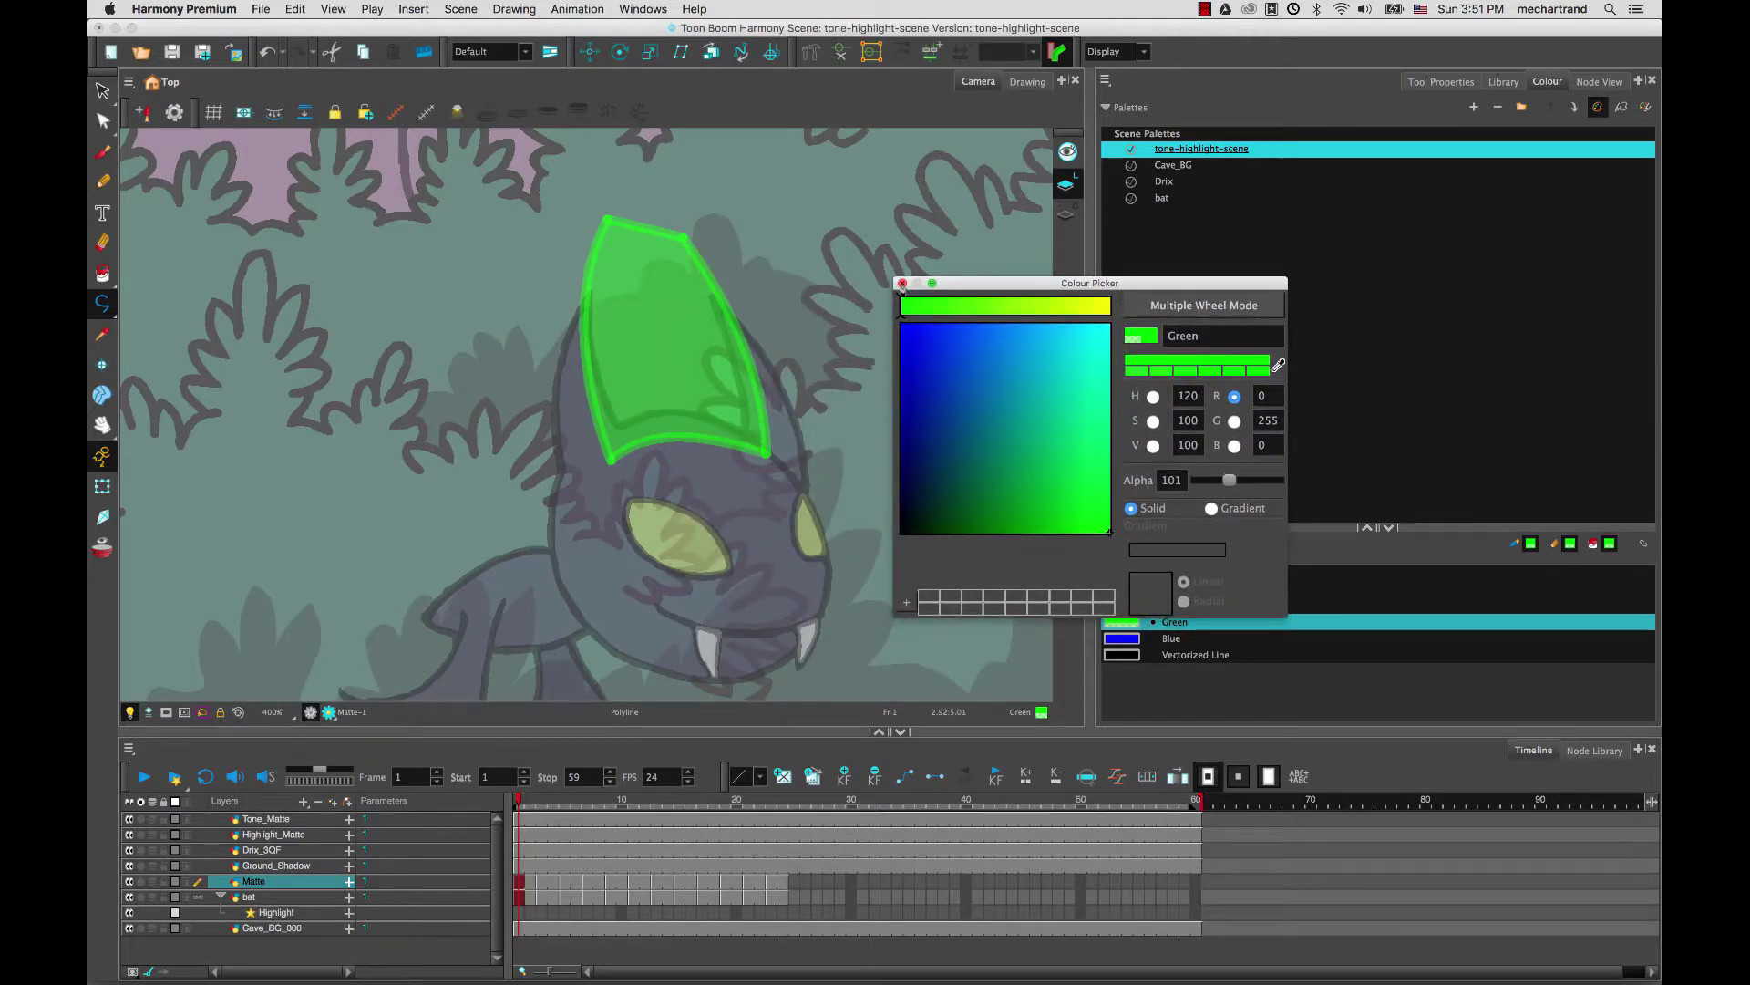
pyautogui.click(903, 284)
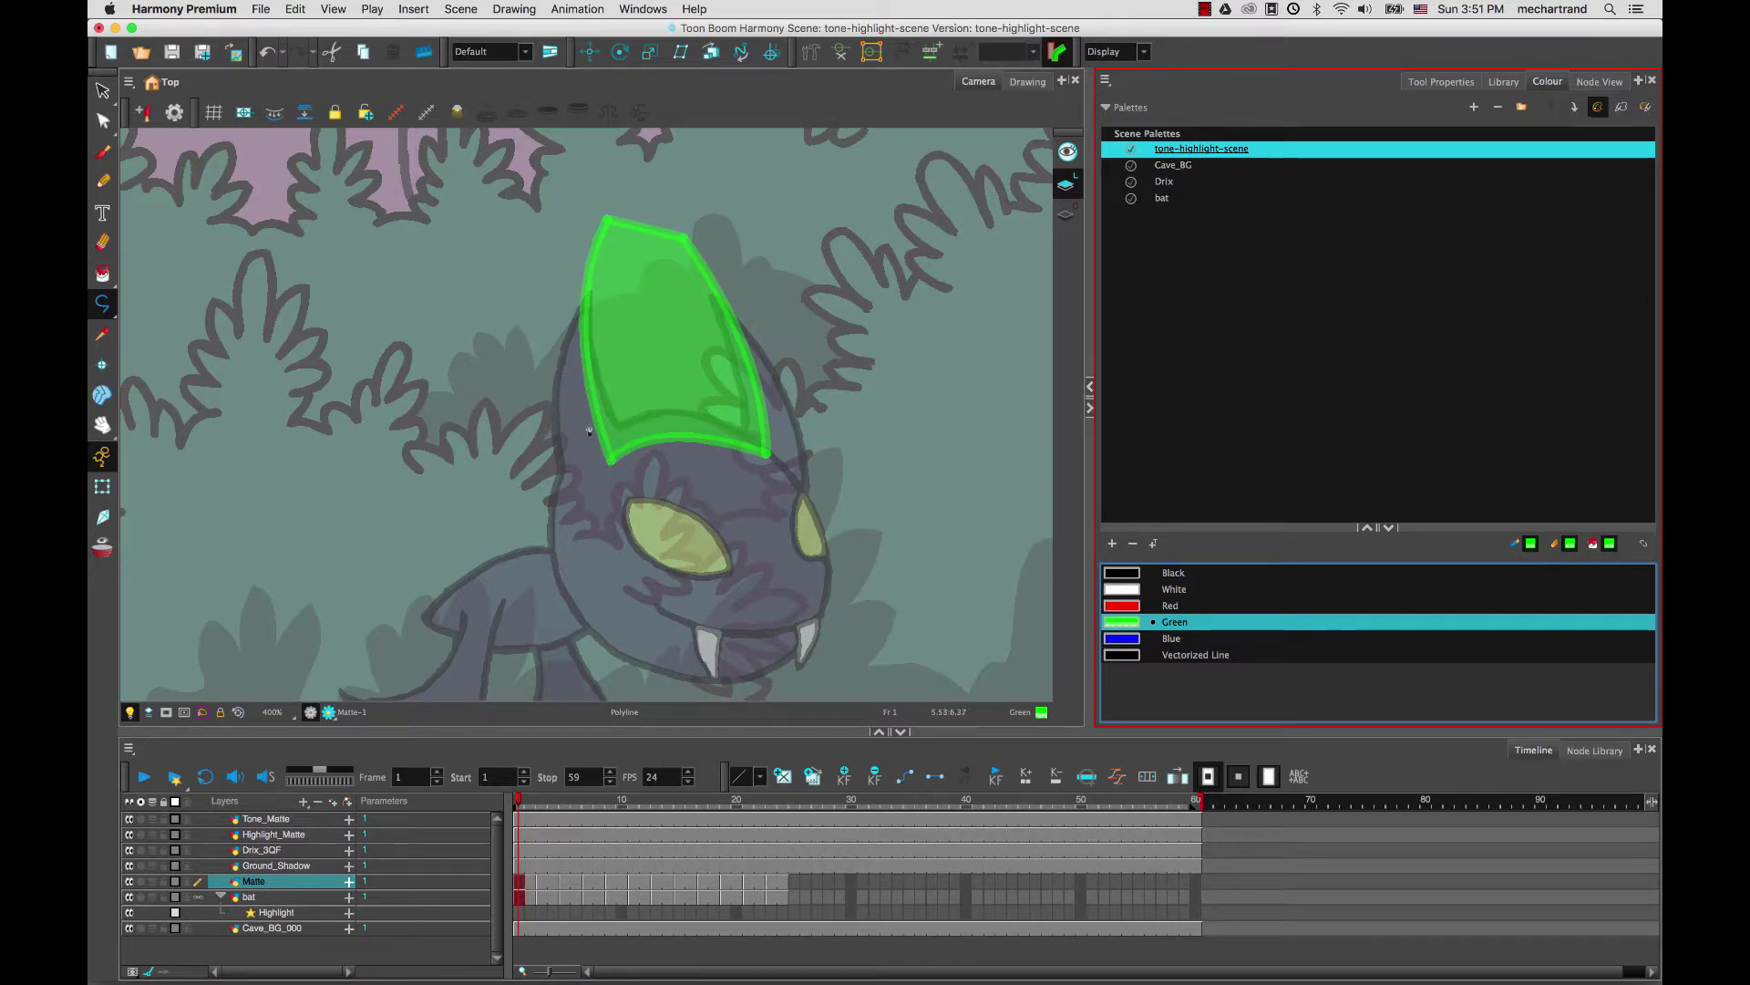
# Step: Select the green head matte and set its outline's maximum pencil size to 1
pyautogui.hotkey('alt', 's')
pyautogui.click(719, 305)
pyautogui.click(1439, 84)
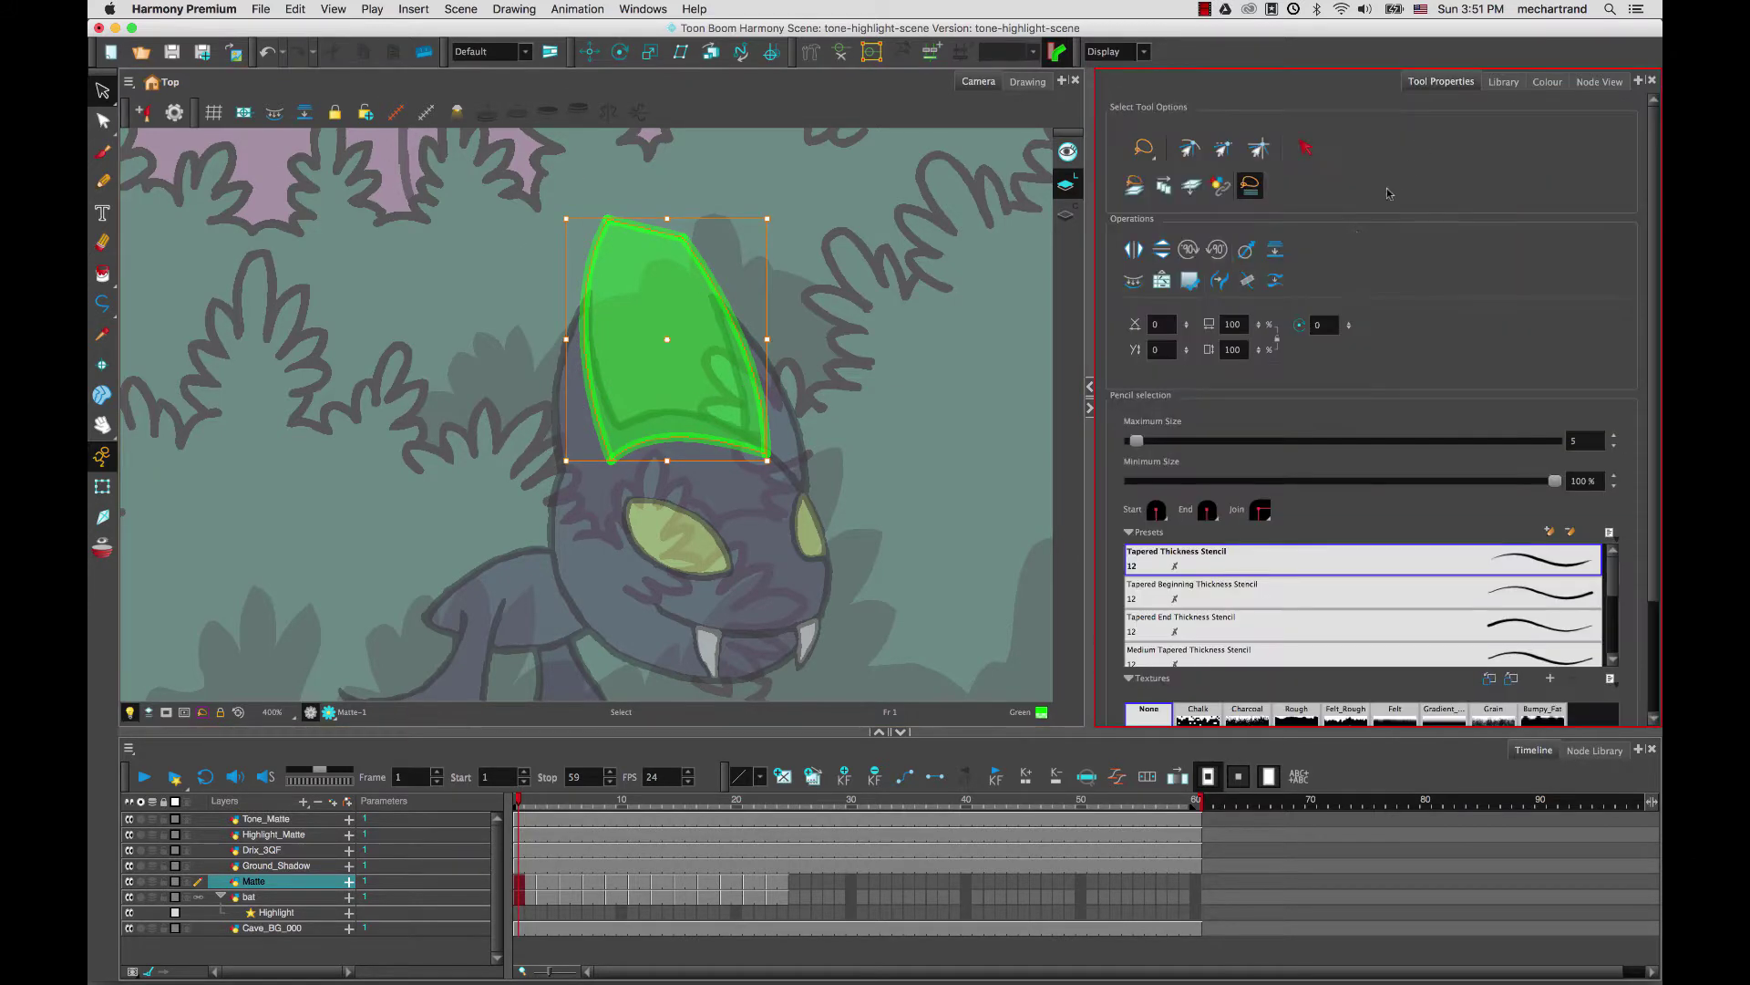
pyautogui.moveTo(1137, 441); pyautogui.dragTo(1132, 449)
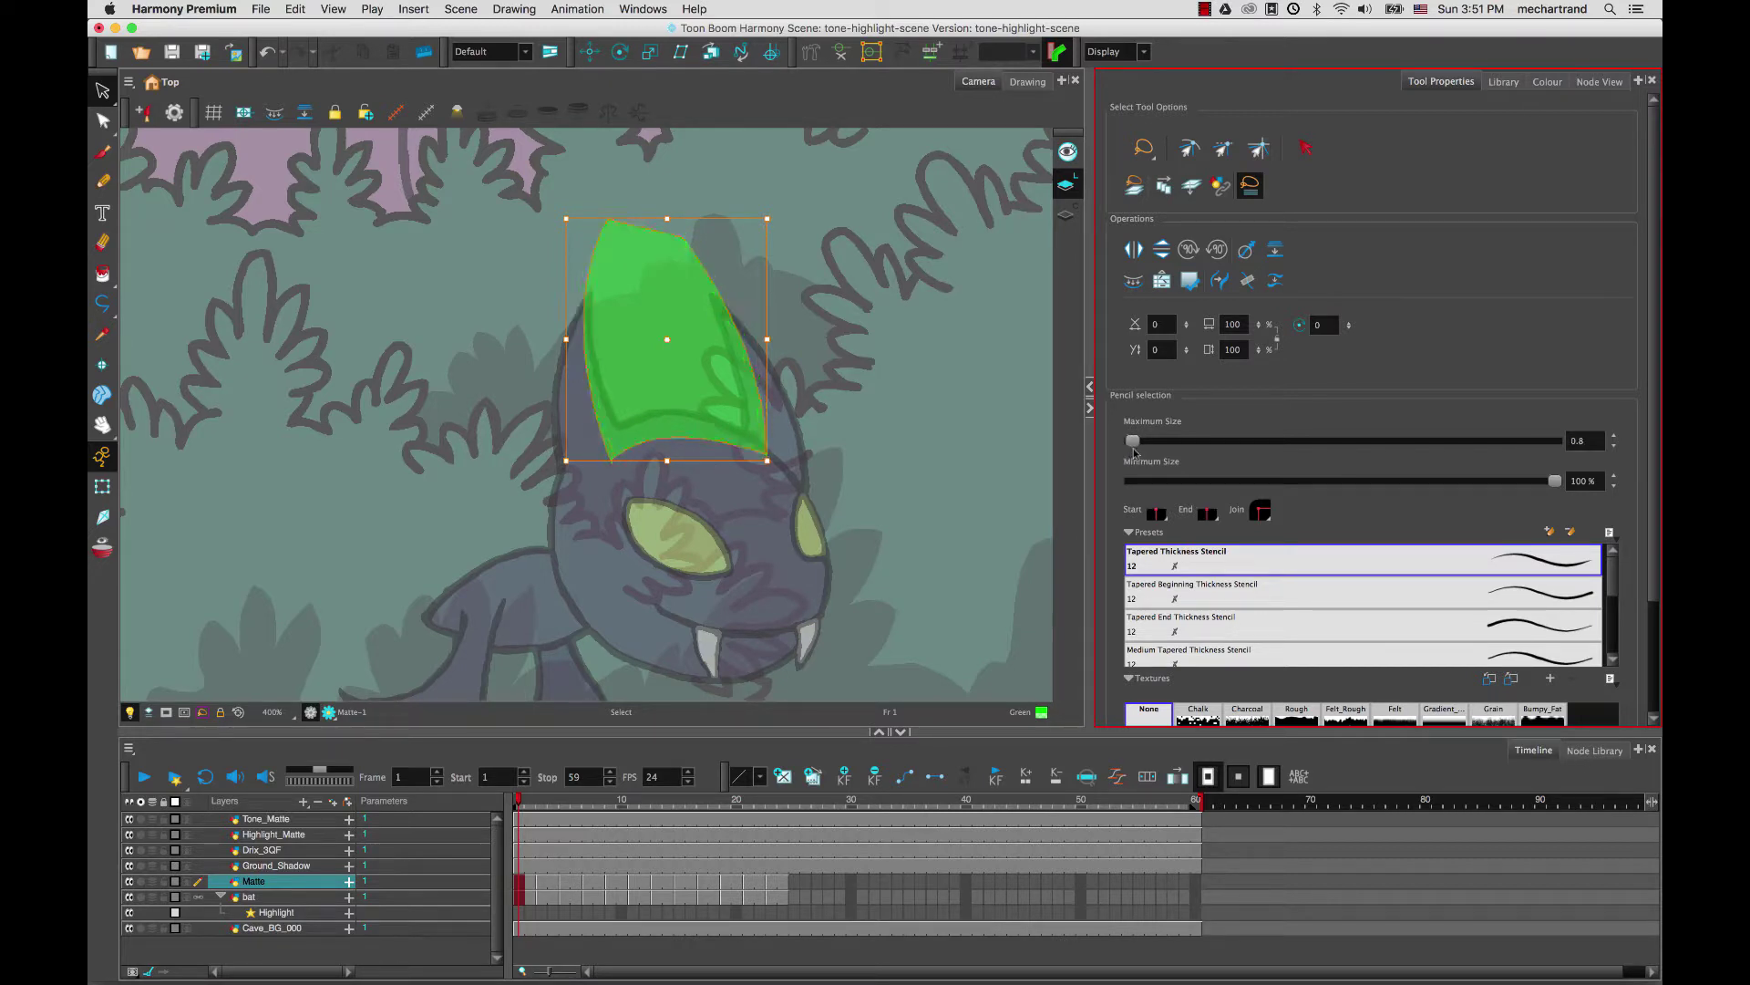
pyautogui.click(1585, 440)
pyautogui.write('1')
pyautogui.click(811, 258)
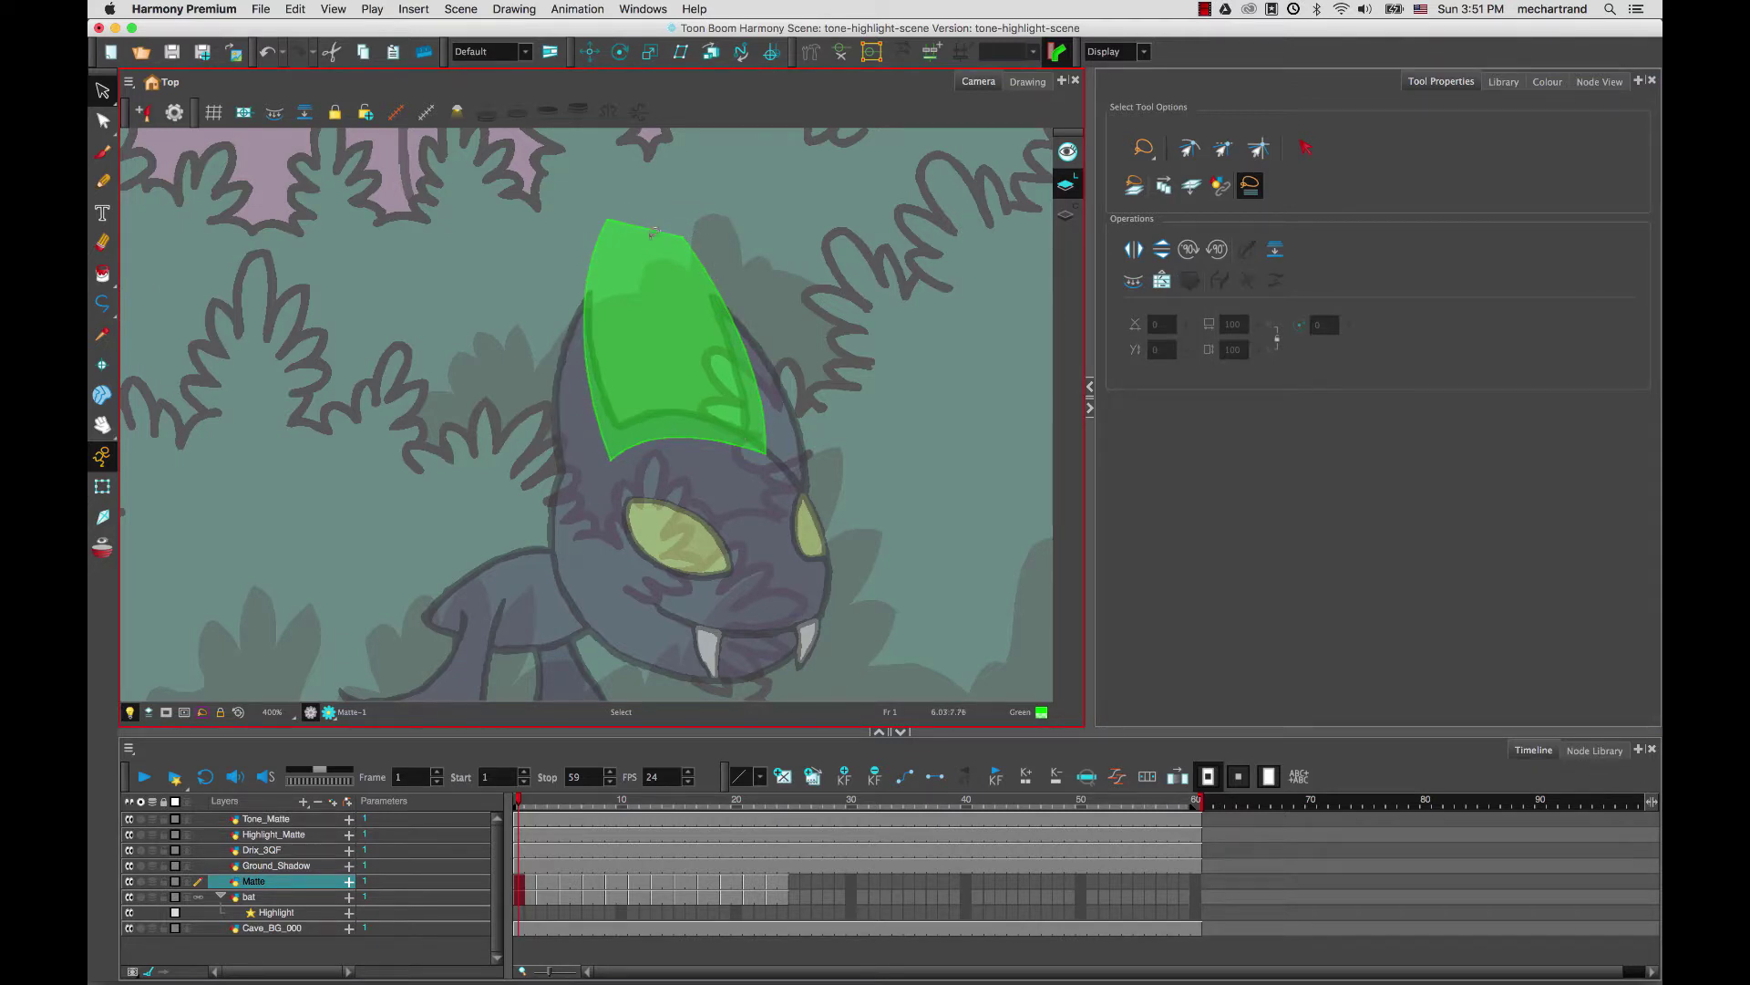
# Step: Draw a filled green crescent matte along the top of the bat's shoulder with the Polyline tool at pencil size 1
pyautogui.moveTo(574, 515); pyautogui.dragTo(645, 394)
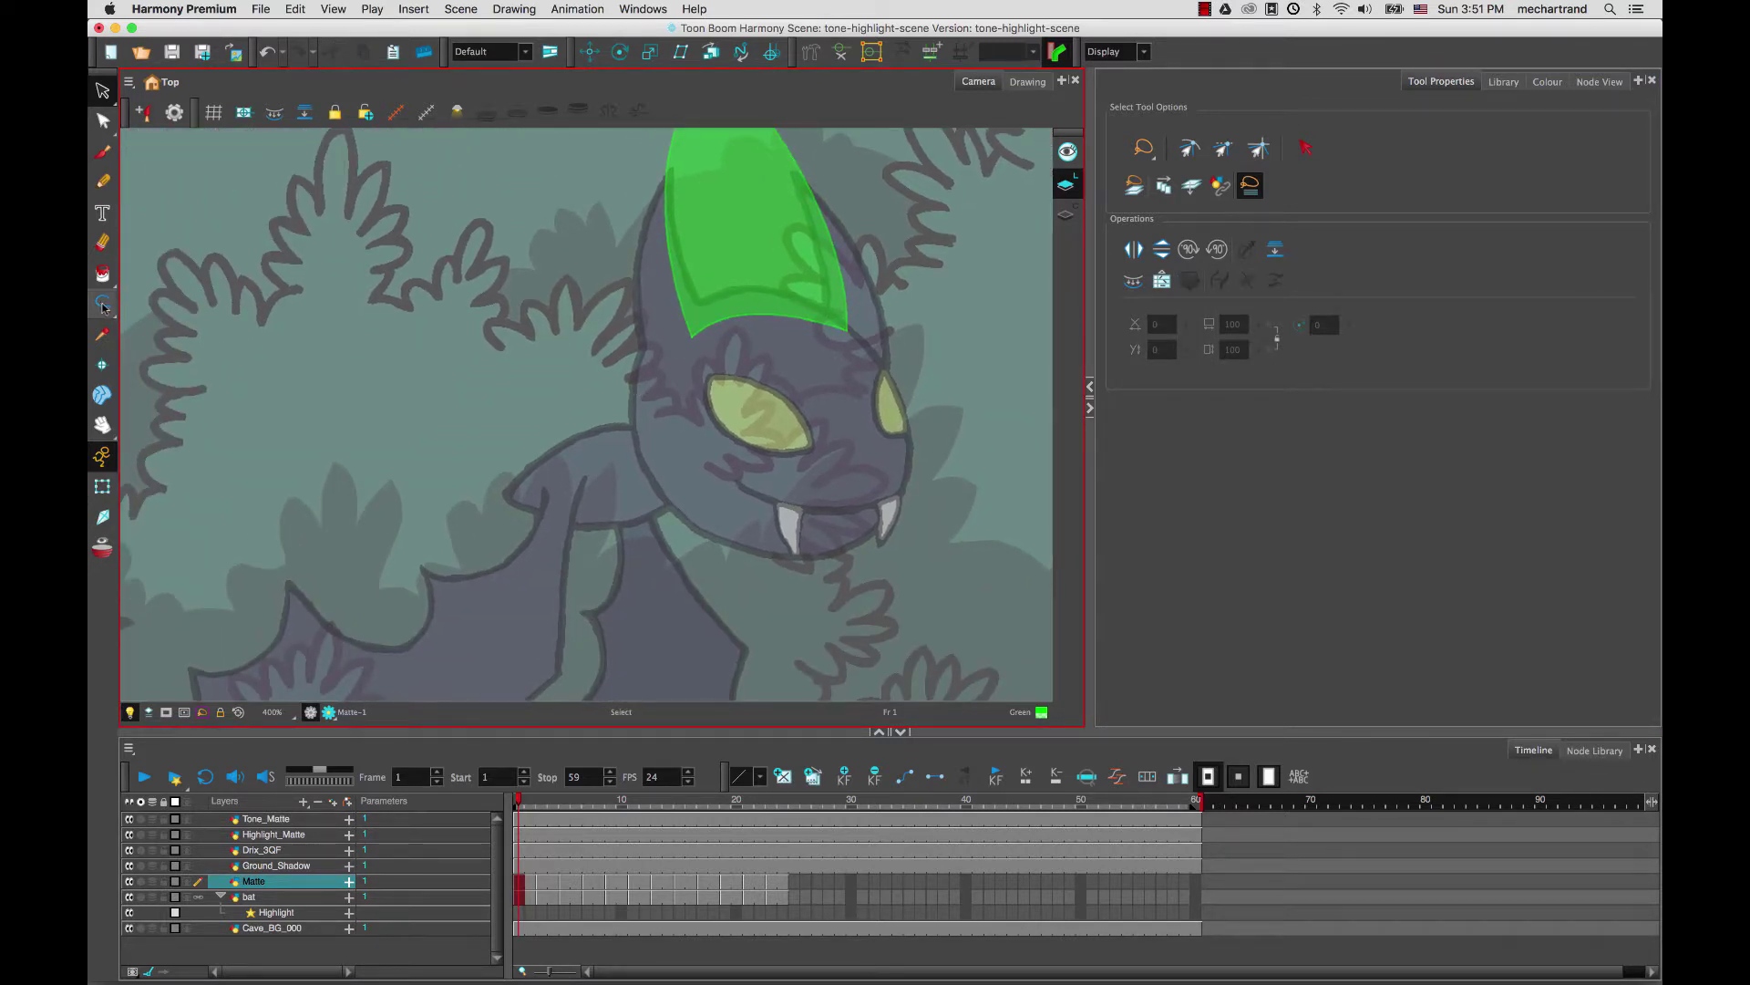
pyautogui.click(103, 306)
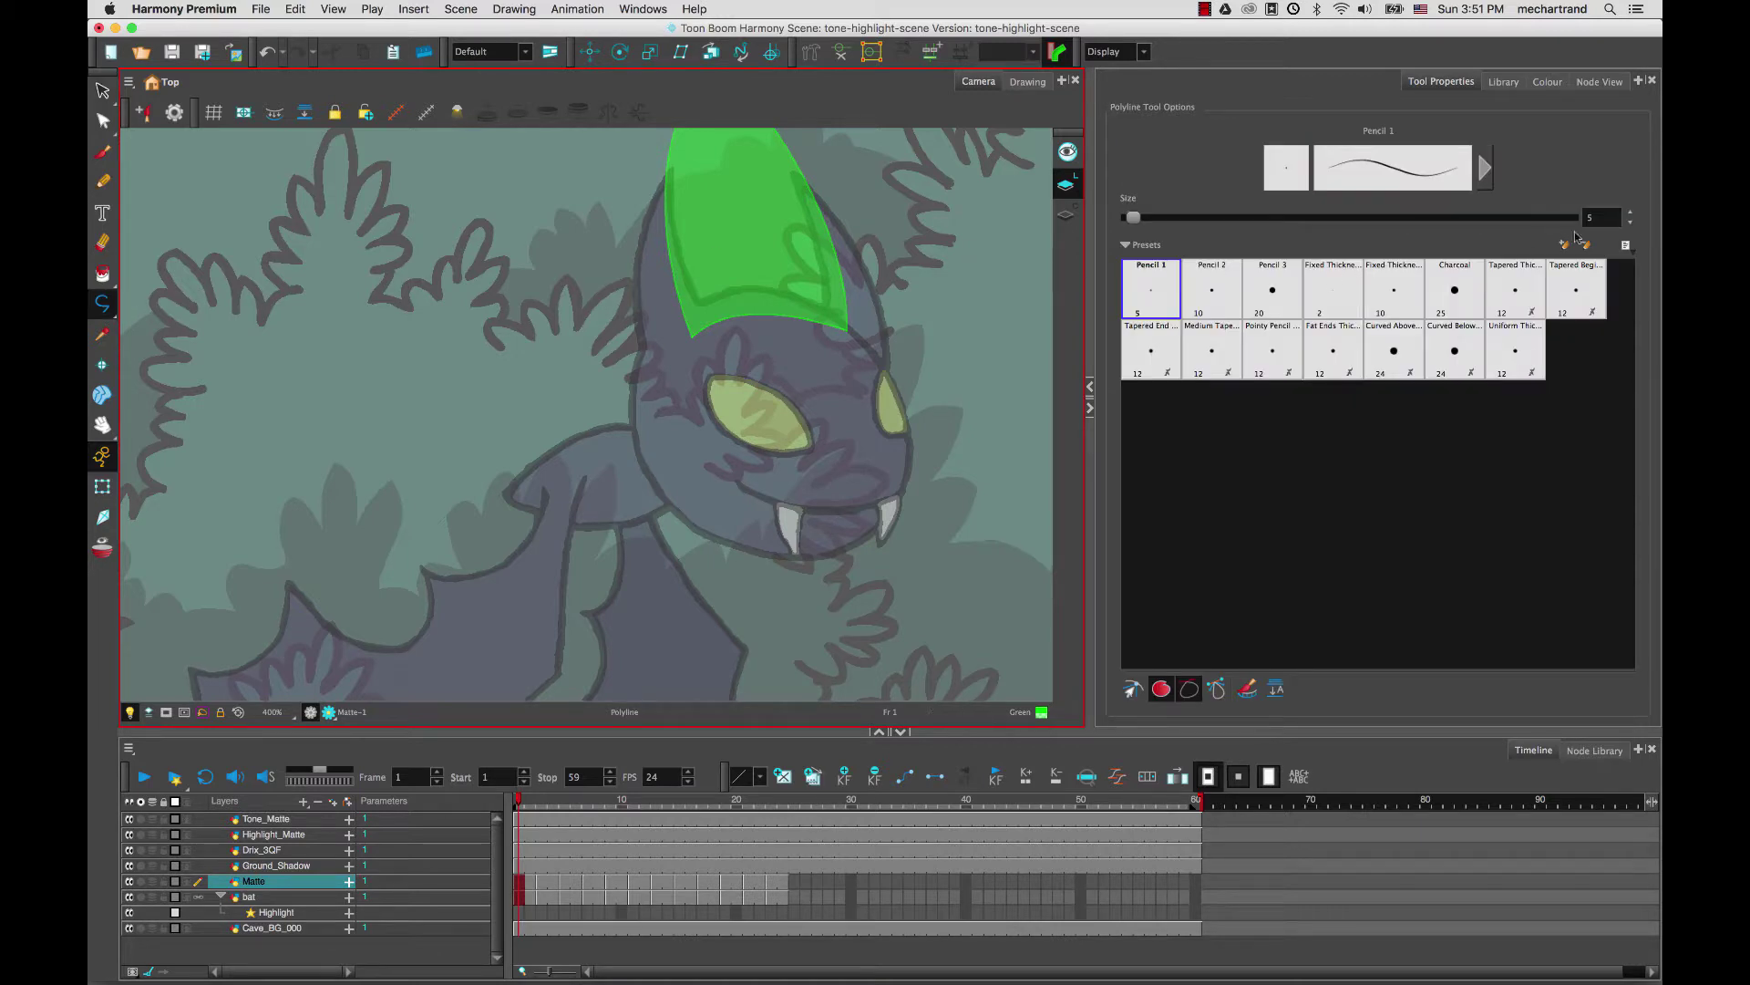
pyautogui.write('1')
pyautogui.press('Return')
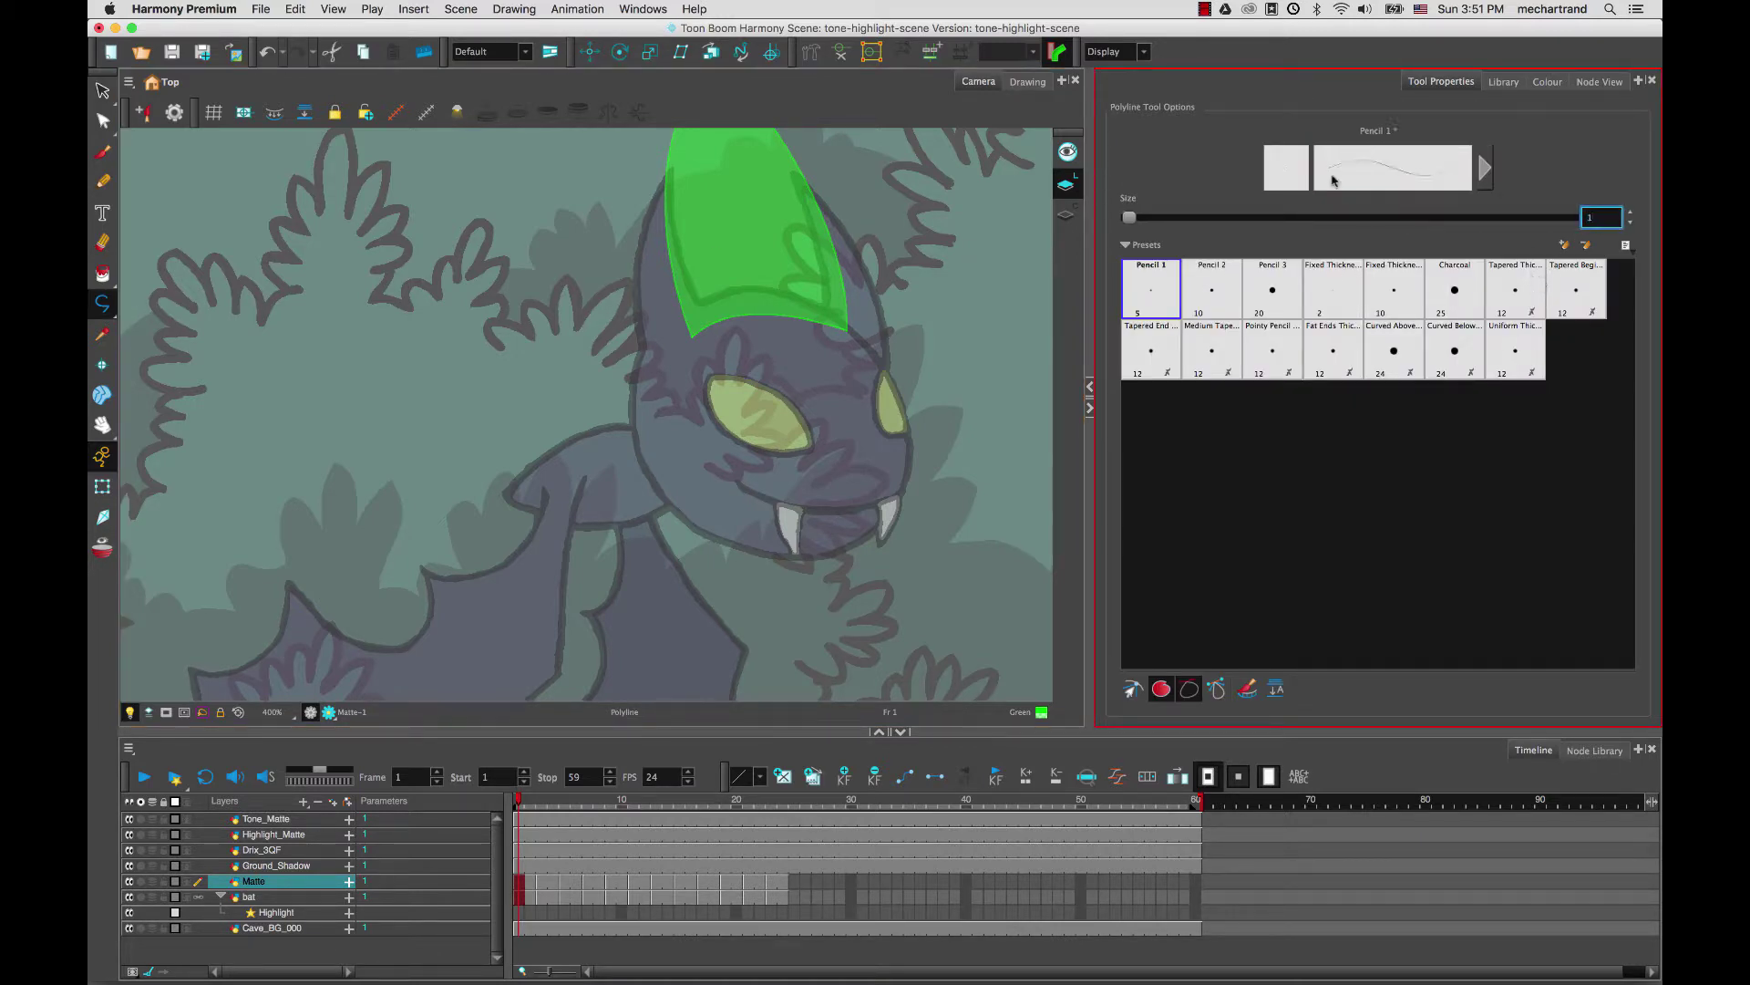
pyautogui.press('2')
pyautogui.press('2')
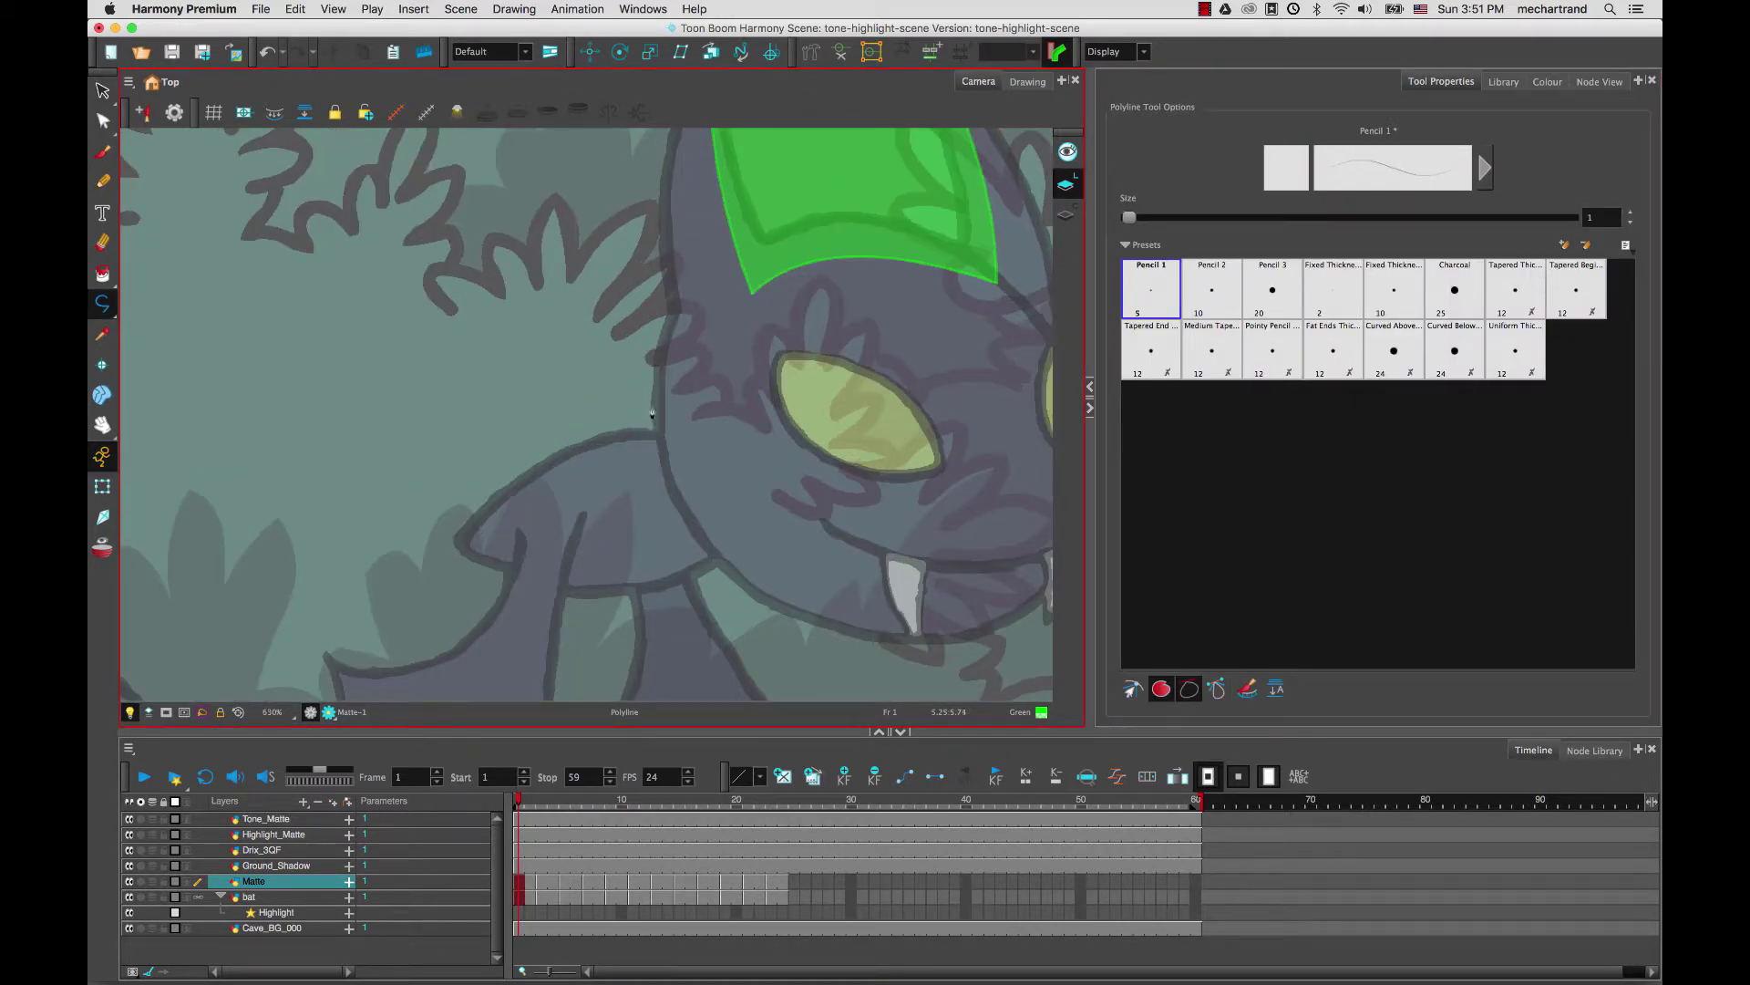
pyautogui.click(663, 478)
pyautogui.moveTo(619, 477); pyautogui.dragTo(619, 469)
pyautogui.moveTo(357, 617); pyautogui.dragTo(356, 614)
pyautogui.moveTo(812, 396); pyautogui.dragTo(842, 386)
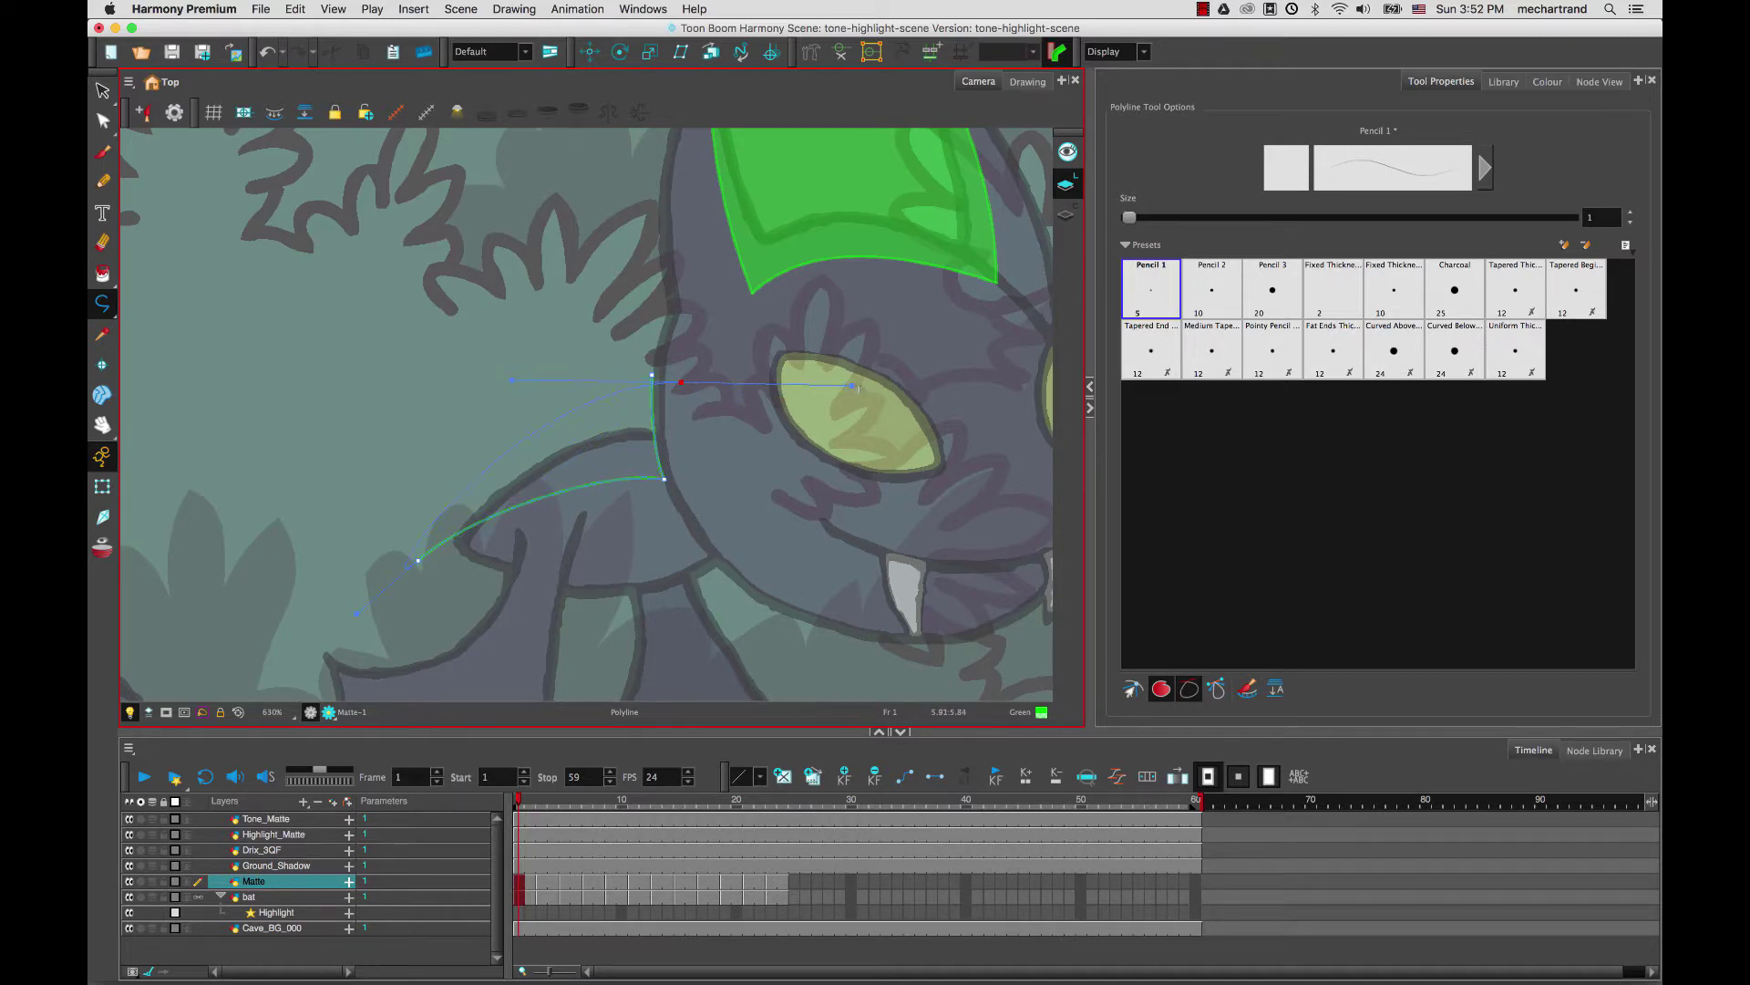
pyautogui.click(654, 390)
pyautogui.press('super+z')
pyautogui.press('super+z')
pyautogui.click(680, 384)
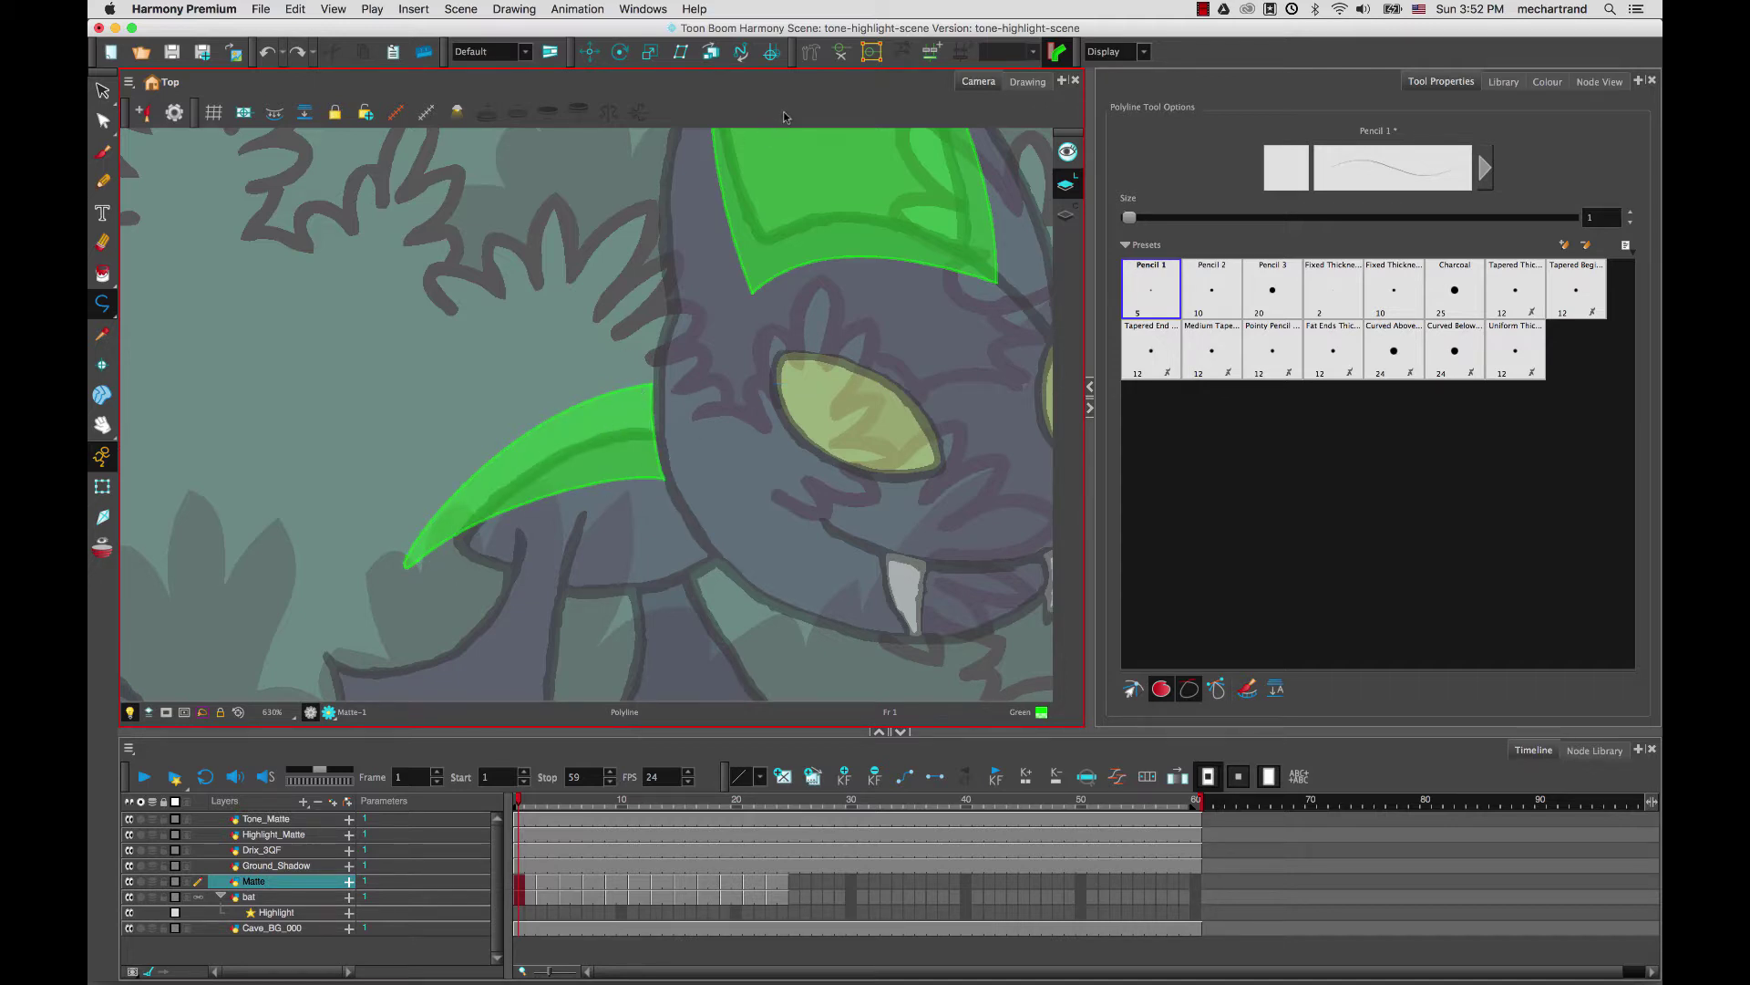
# Step: Copy both green matte shapes from frame 1 into the Matte layer's drawing at frame 3
pyautogui.press('2')
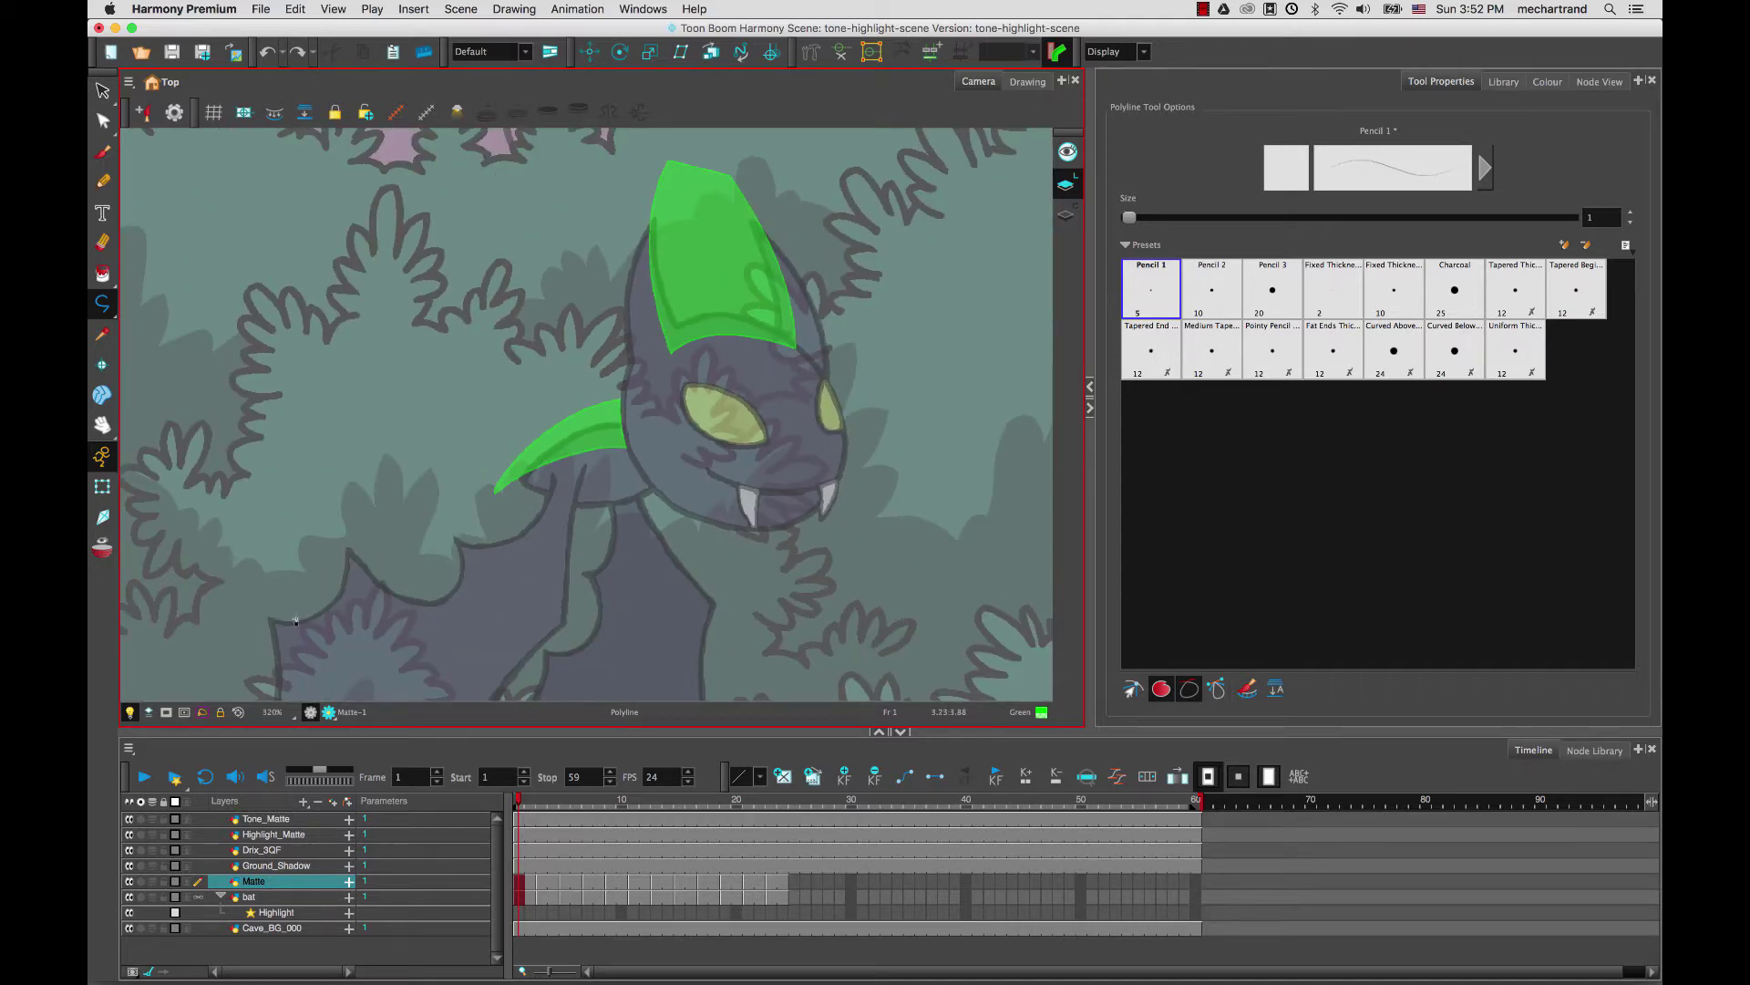
pyautogui.moveTo(575, 476); pyautogui.dragTo(614, 497)
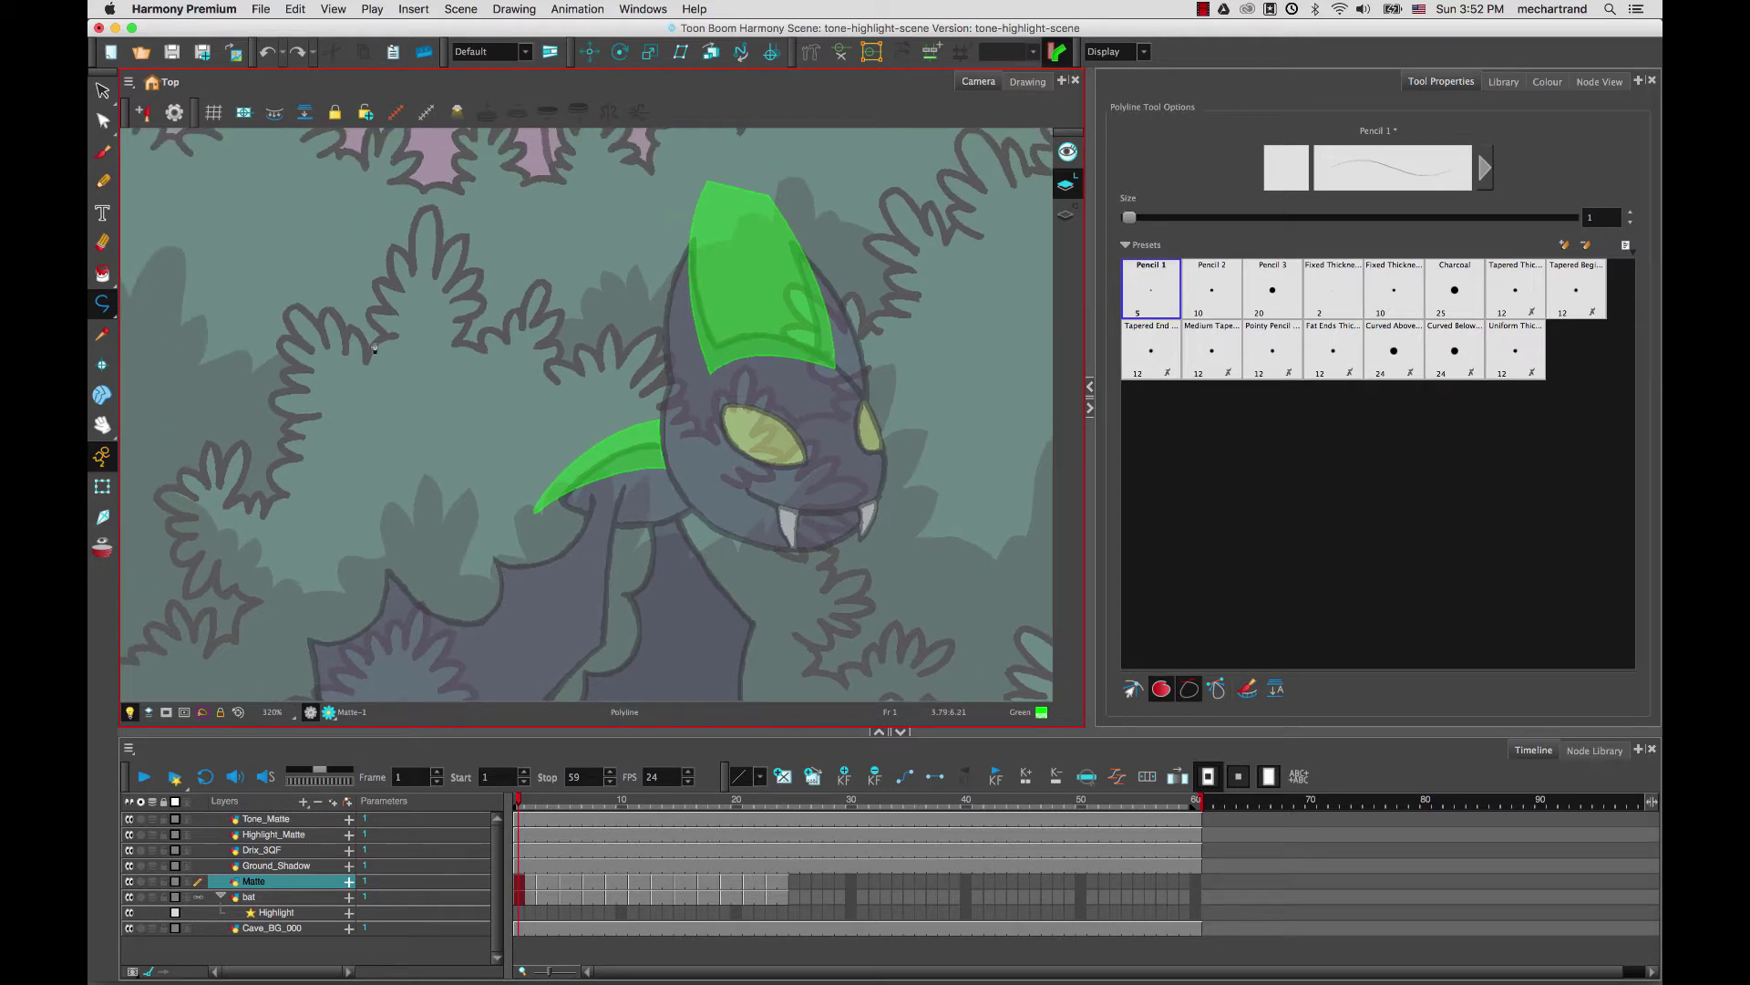
pyautogui.click(102, 90)
pyautogui.moveTo(893, 347)
pyautogui.mouseDown()
pyautogui.moveTo(456, 483)
pyautogui.moveTo(766, 566)
pyautogui.mouseUp()
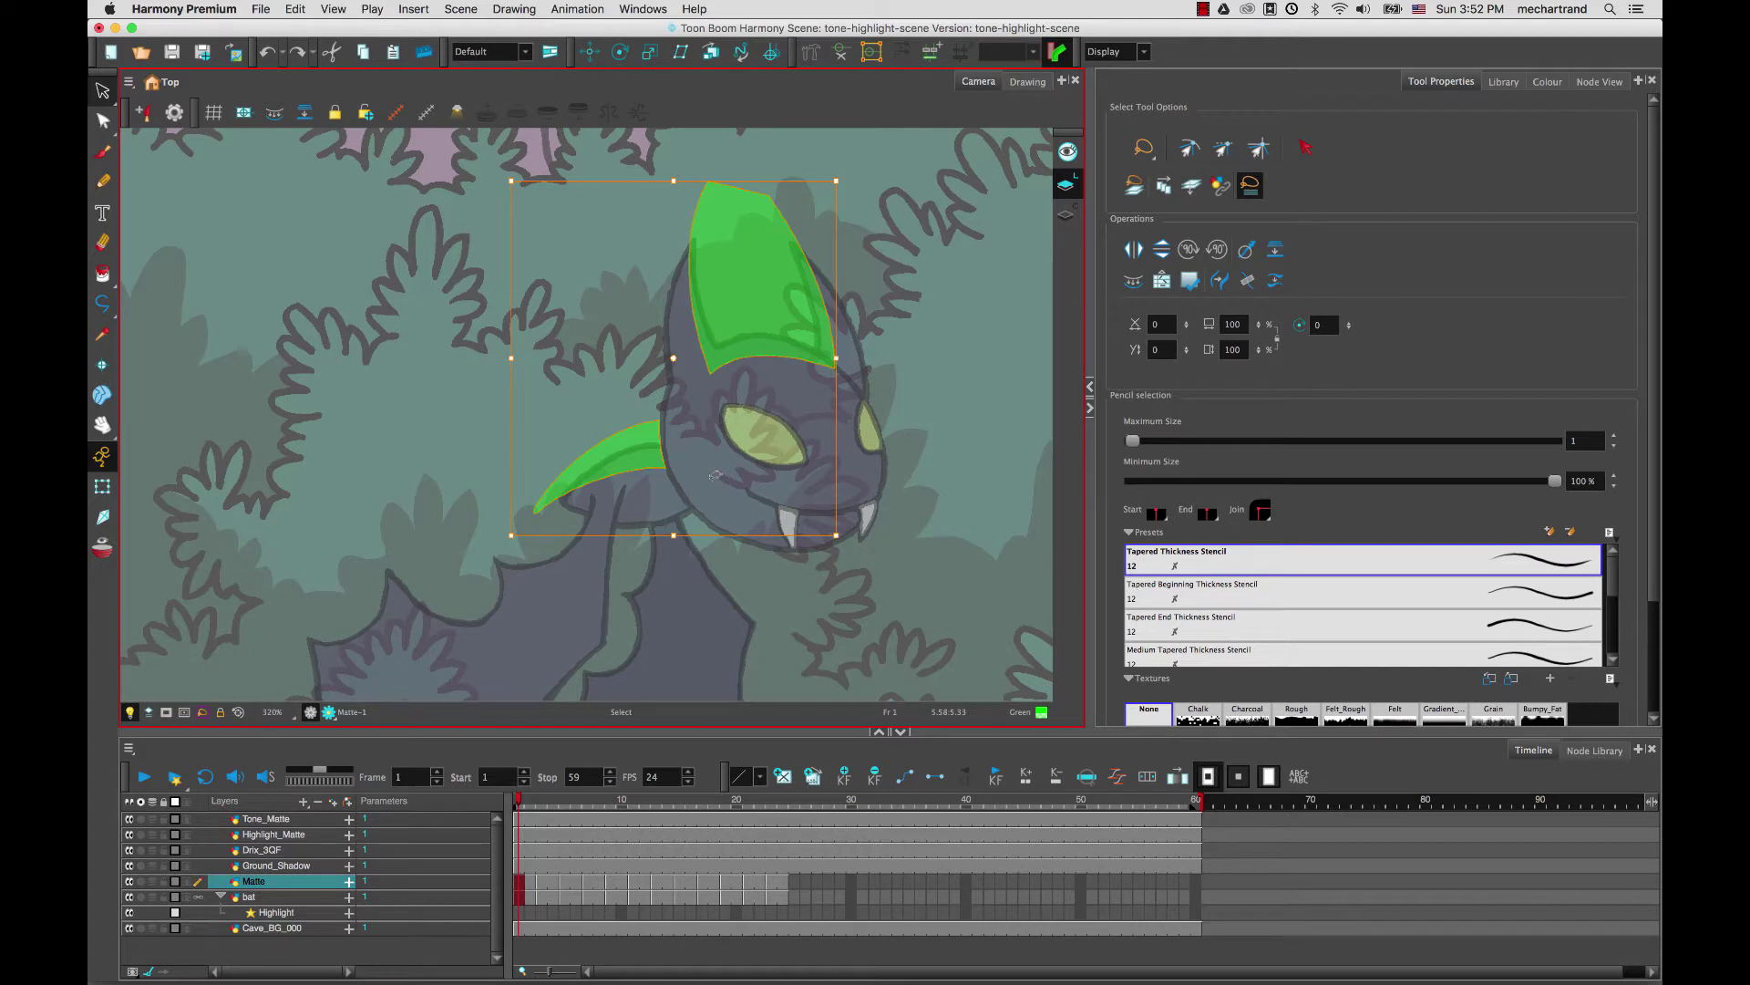
pyautogui.press('g')
pyautogui.moveTo(741, 438); pyautogui.dragTo(607, 378)
pyautogui.press('super+v')
pyautogui.press('super+v')
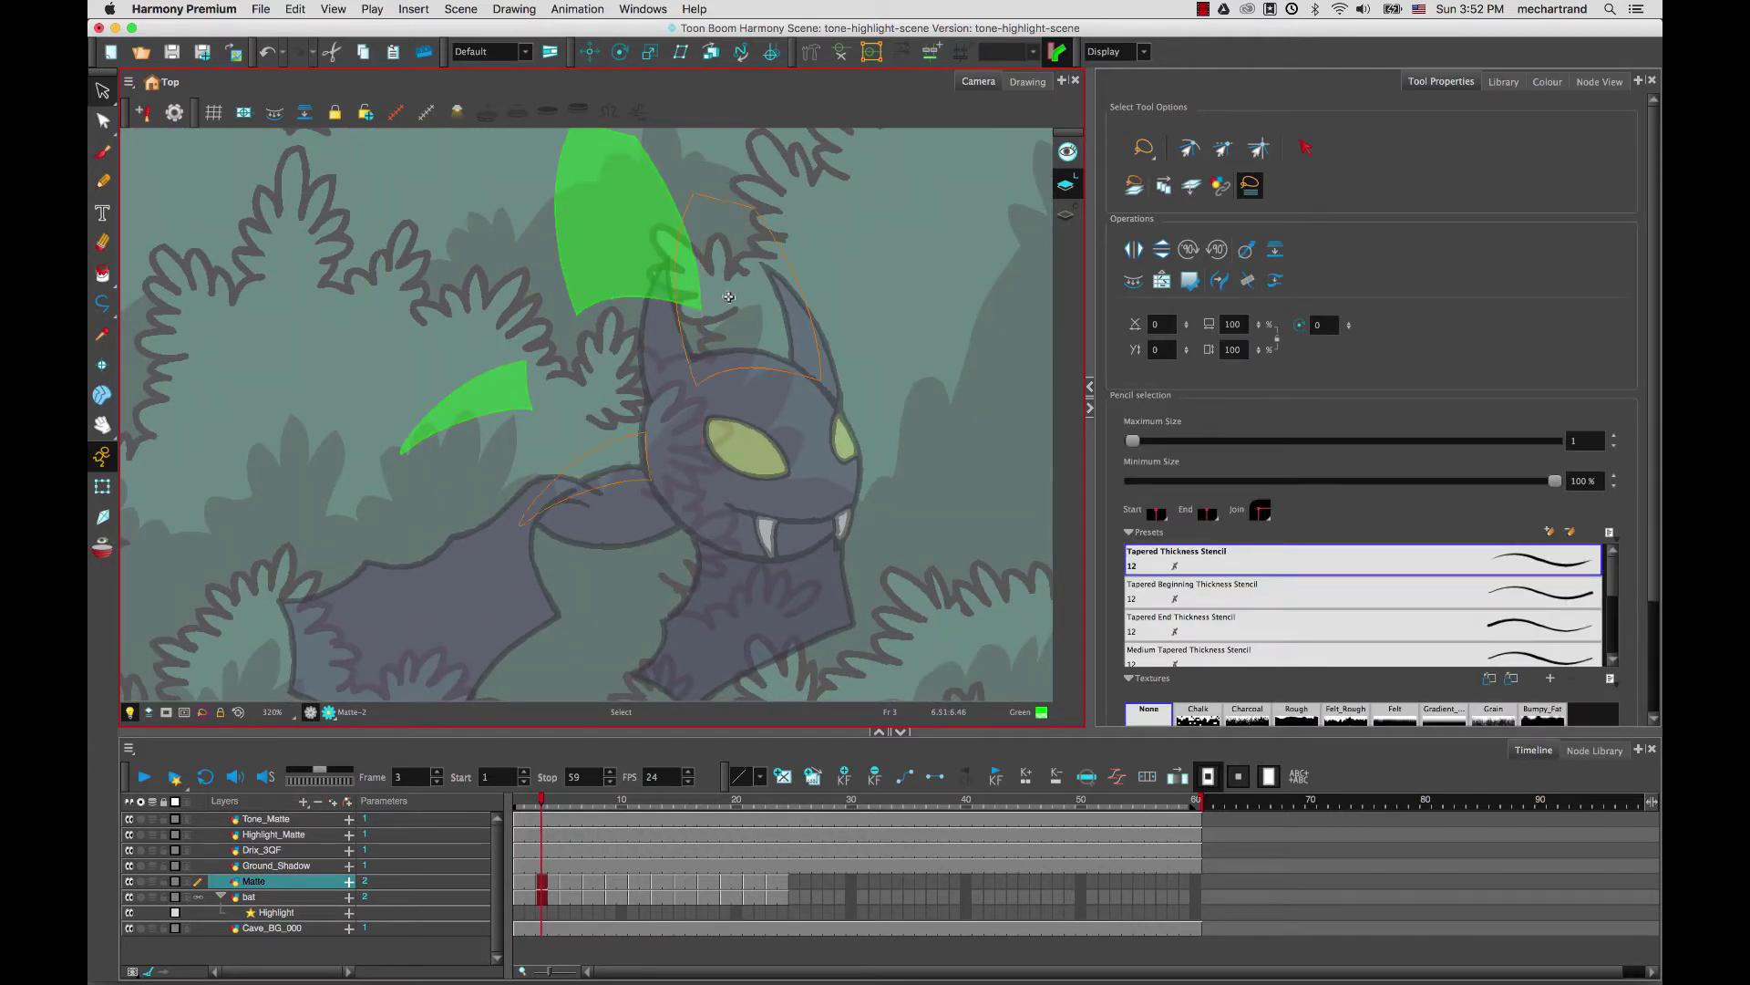
# Step: Move the pasted matte shapes onto the bat's ears and shoulder in its frame 3 pose
pyautogui.moveTo(721, 299); pyautogui.dragTo(726, 297)
pyautogui.click(608, 163)
pyautogui.click(759, 255)
pyautogui.moveTo(765, 191); pyautogui.dragTo(755, 199)
pyautogui.click(623, 300)
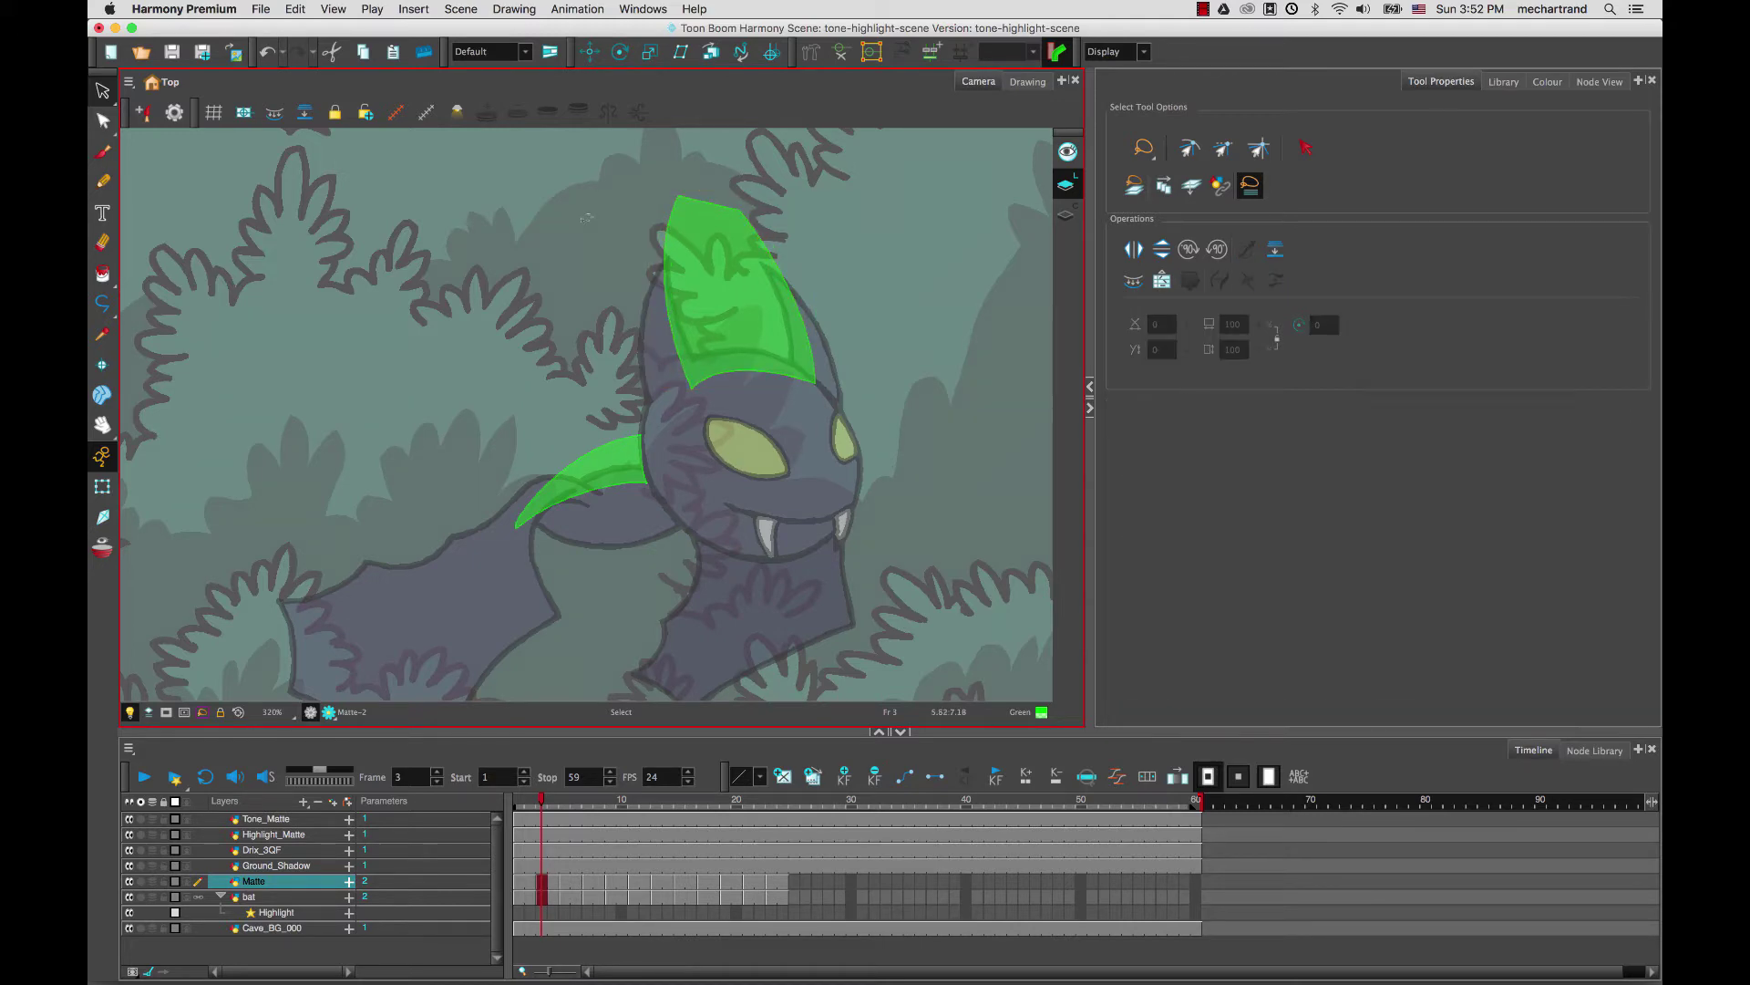
# Step: Flip back and forth through the drawings at frames 1, 3 and 5 to compare the matte shapes with the bat's poses
pyautogui.press('f')
pyautogui.press('g')
pyautogui.press('f')
pyautogui.press('g')
pyautogui.press('f')
pyautogui.press('g')
pyautogui.press('f')
pyautogui.press('g')
pyautogui.press('f')
pyautogui.press('g')
pyautogui.press('f')
pyautogui.press('g')
pyautogui.press('f')
pyautogui.press('.')
pyautogui.press('.')
pyautogui.press('g')
pyautogui.press('j')
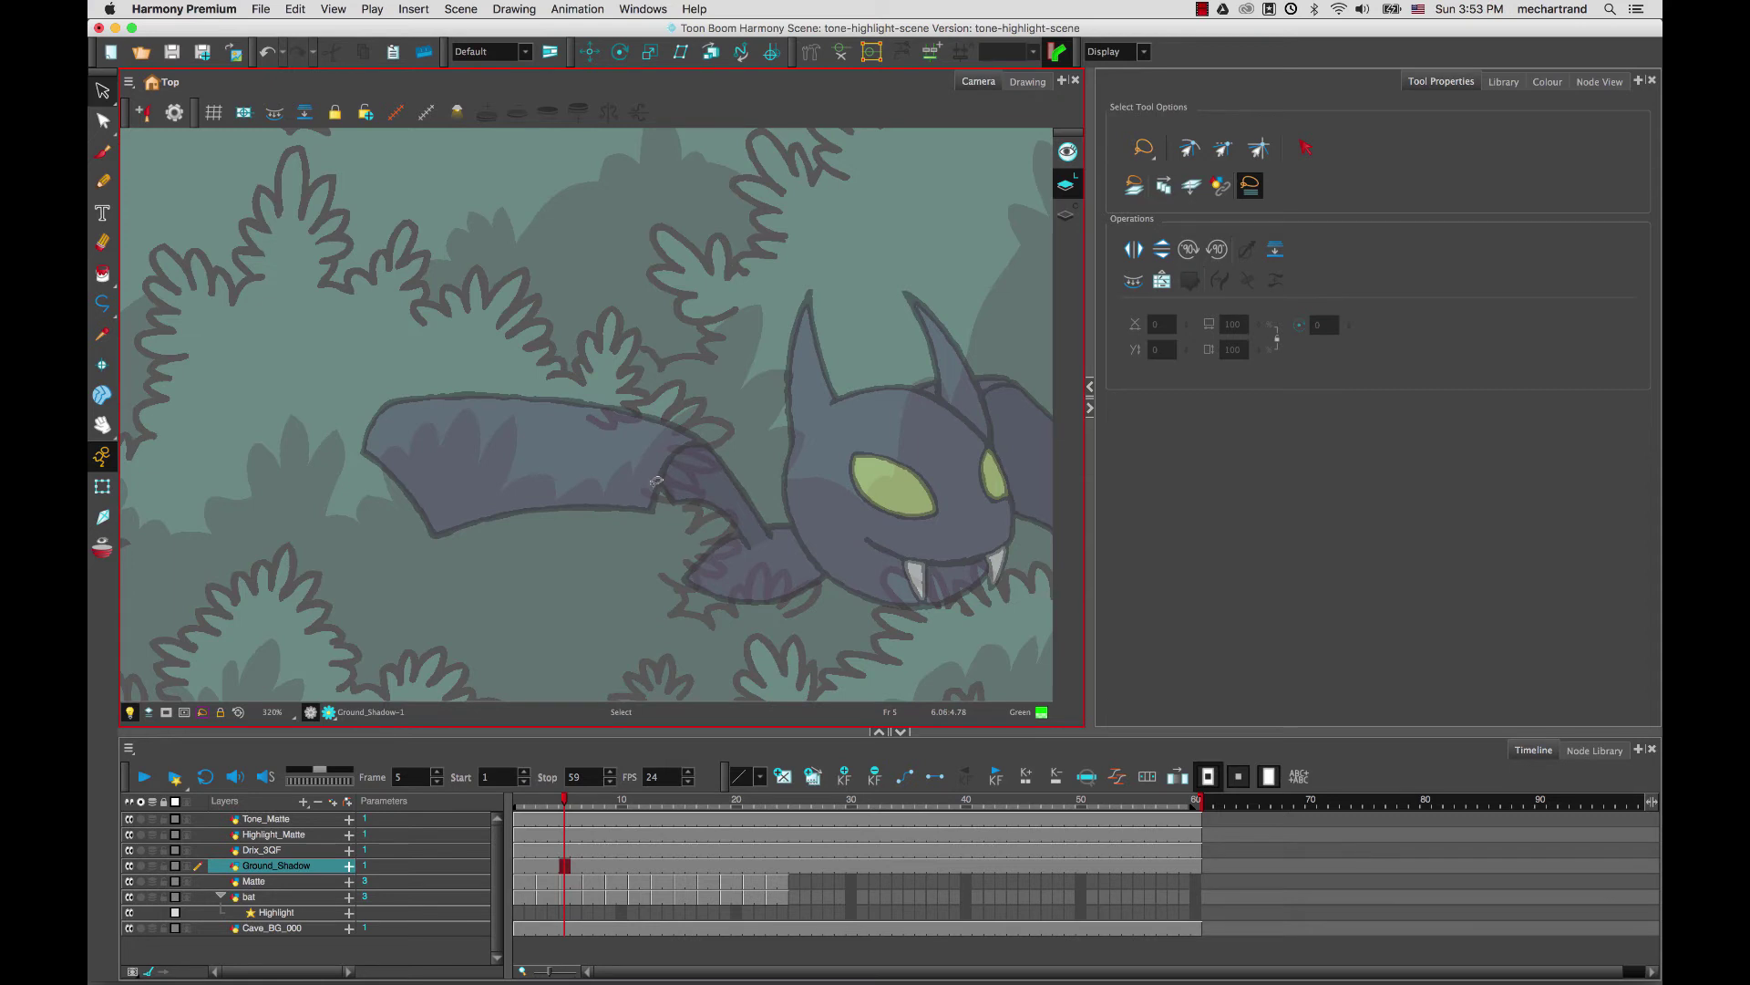
pyautogui.press('f')
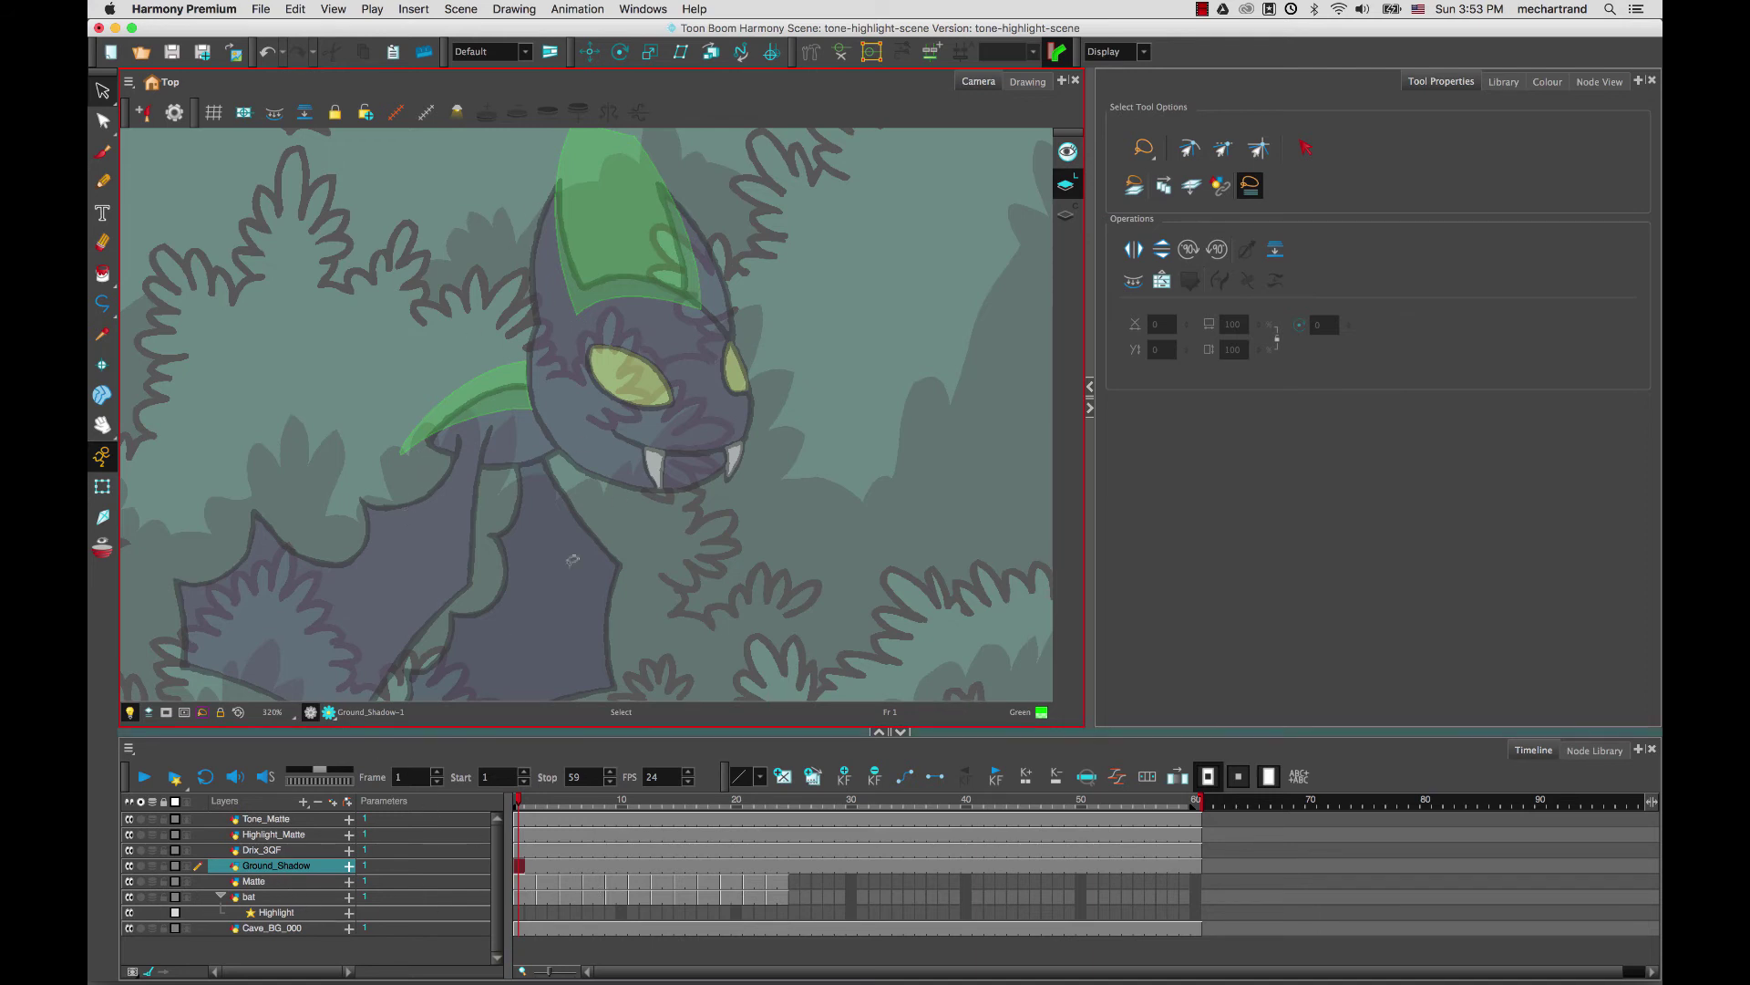
# Step: Activate the Polyline tool at frame 1
pyautogui.click(102, 307)
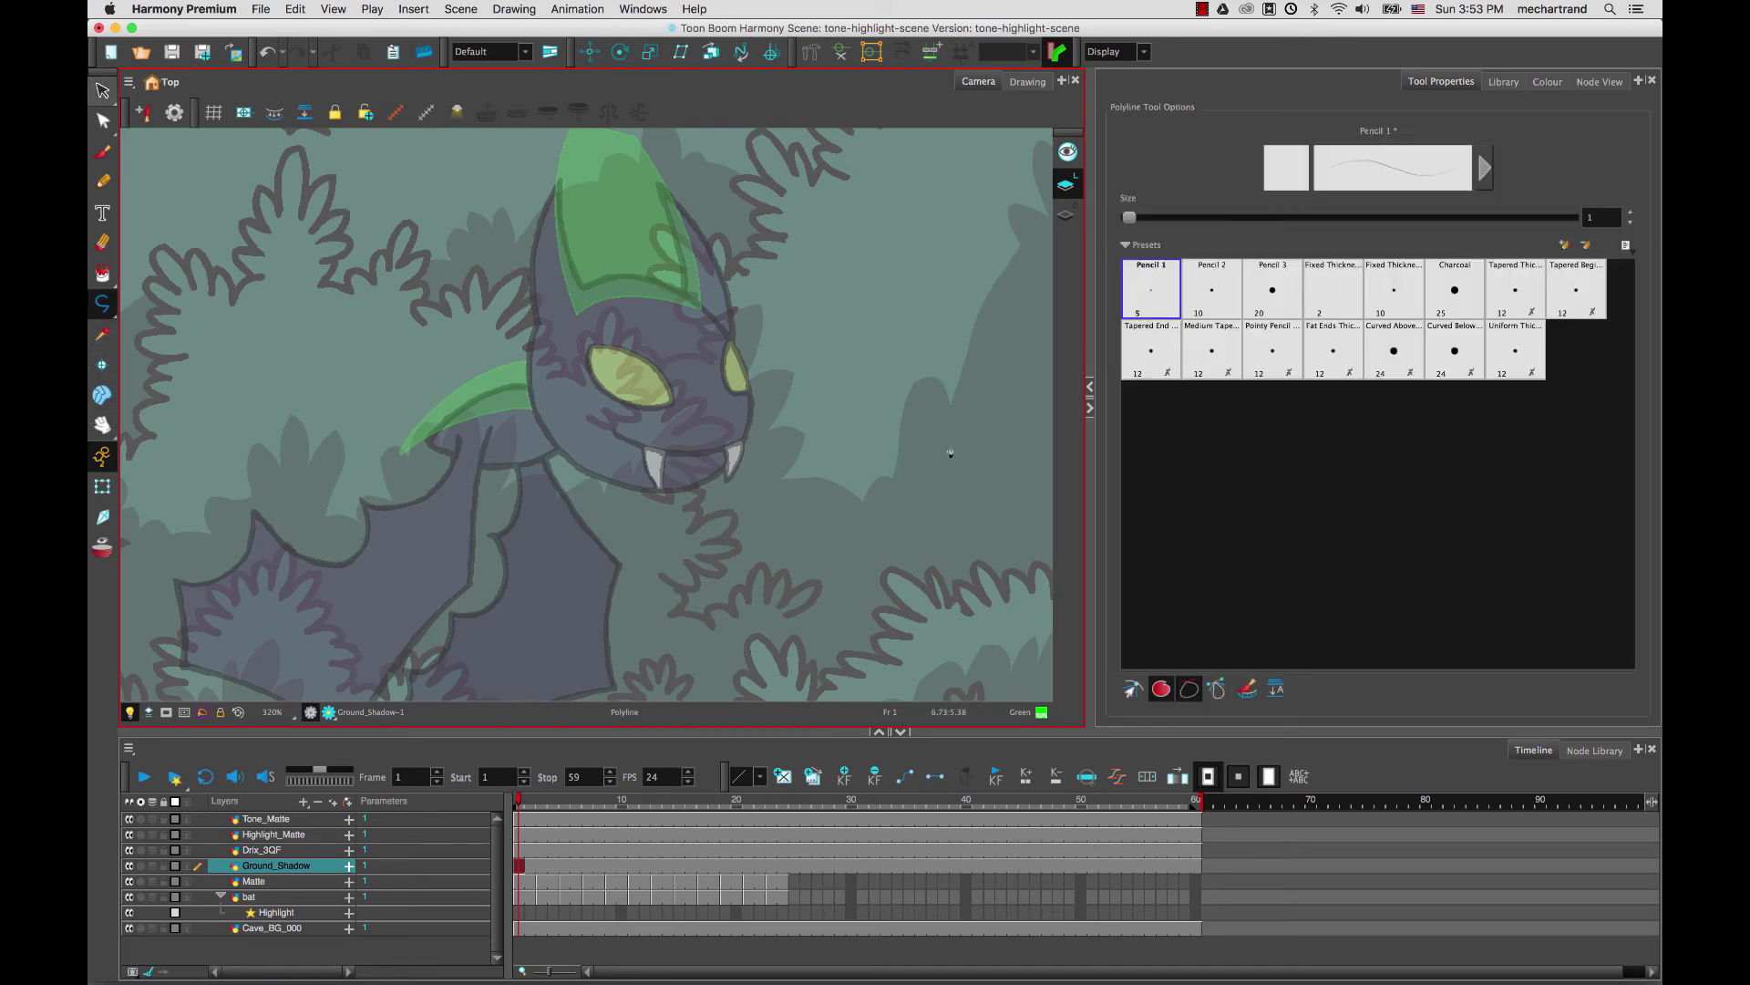